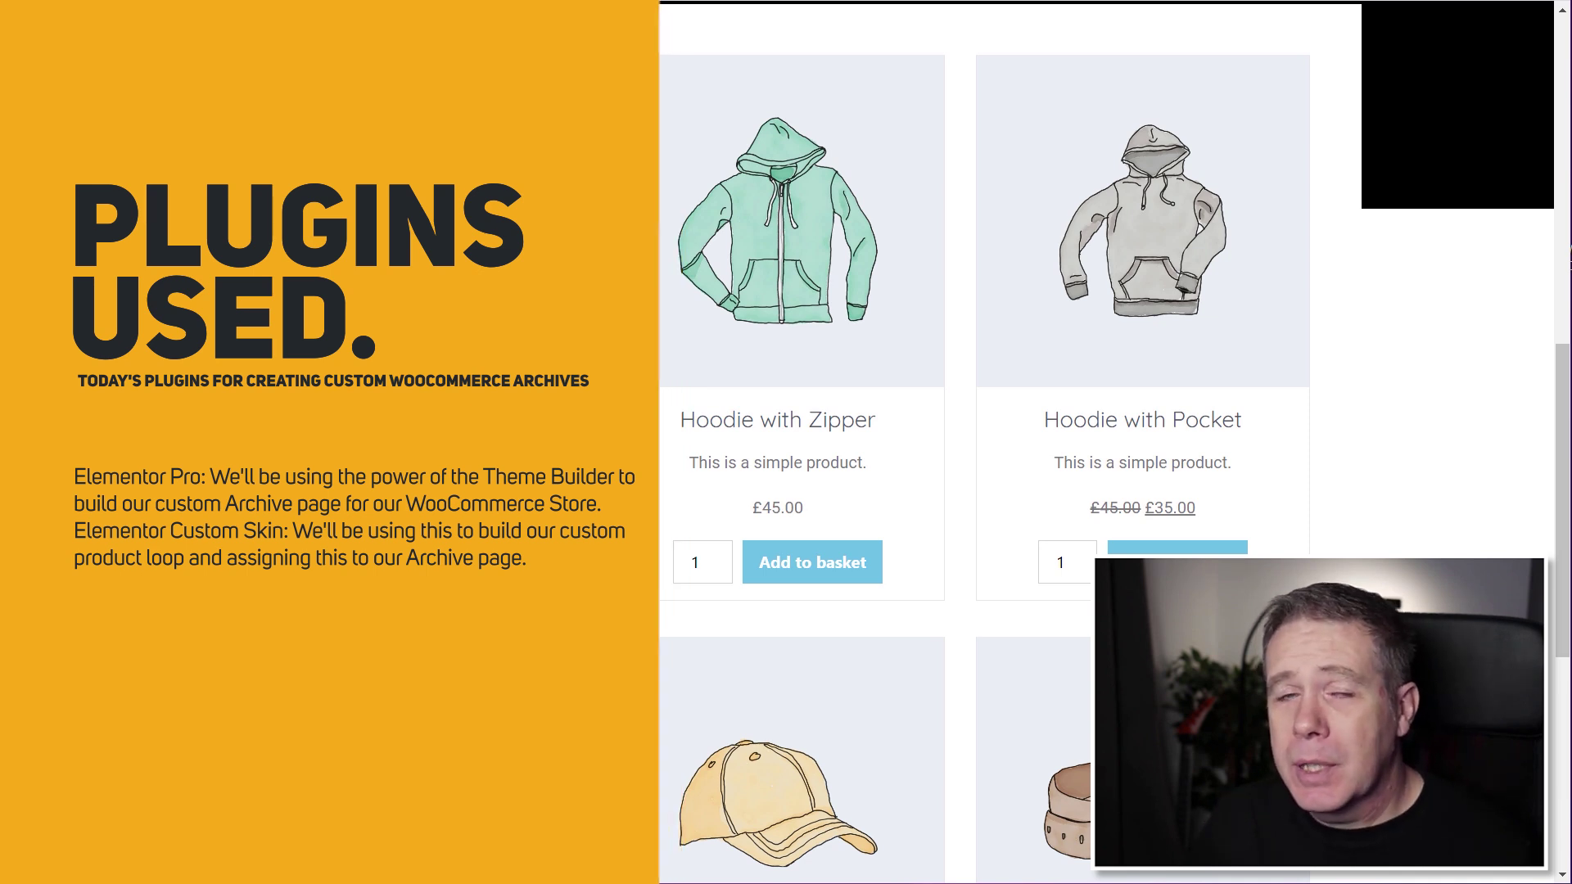
- Examine the product grid and pagination on the store's custom archive page
{"action": "scroll", "coordinate": [778, 442], "scroll_direction": "down", "scroll_amount": 4}
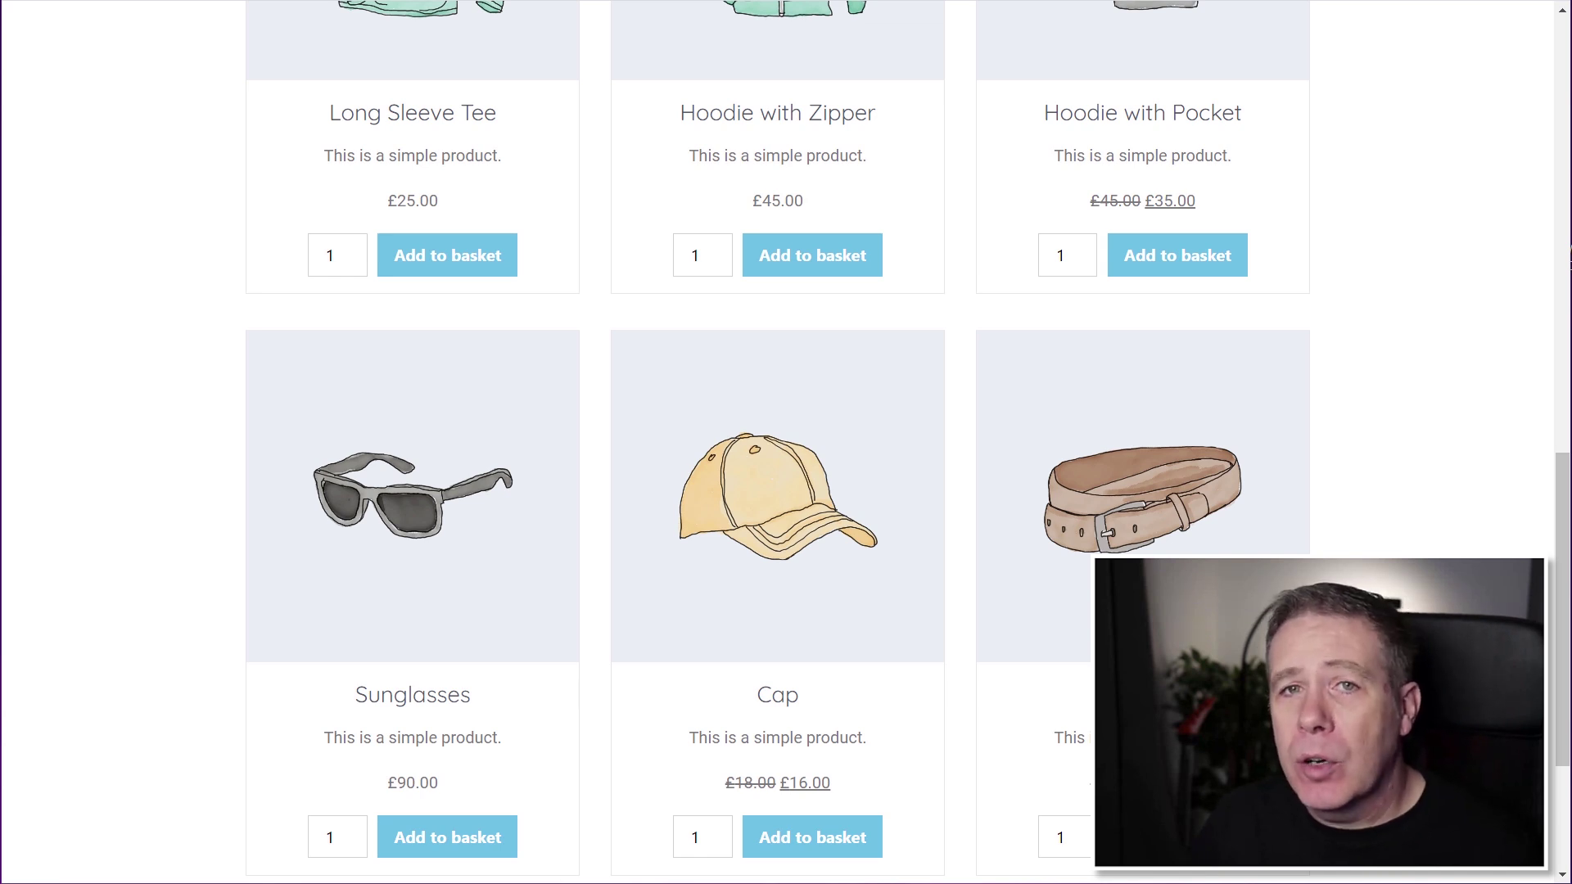
{"action": "scroll", "coordinate": [778, 442], "scroll_direction": "down", "scroll_amount": 3}
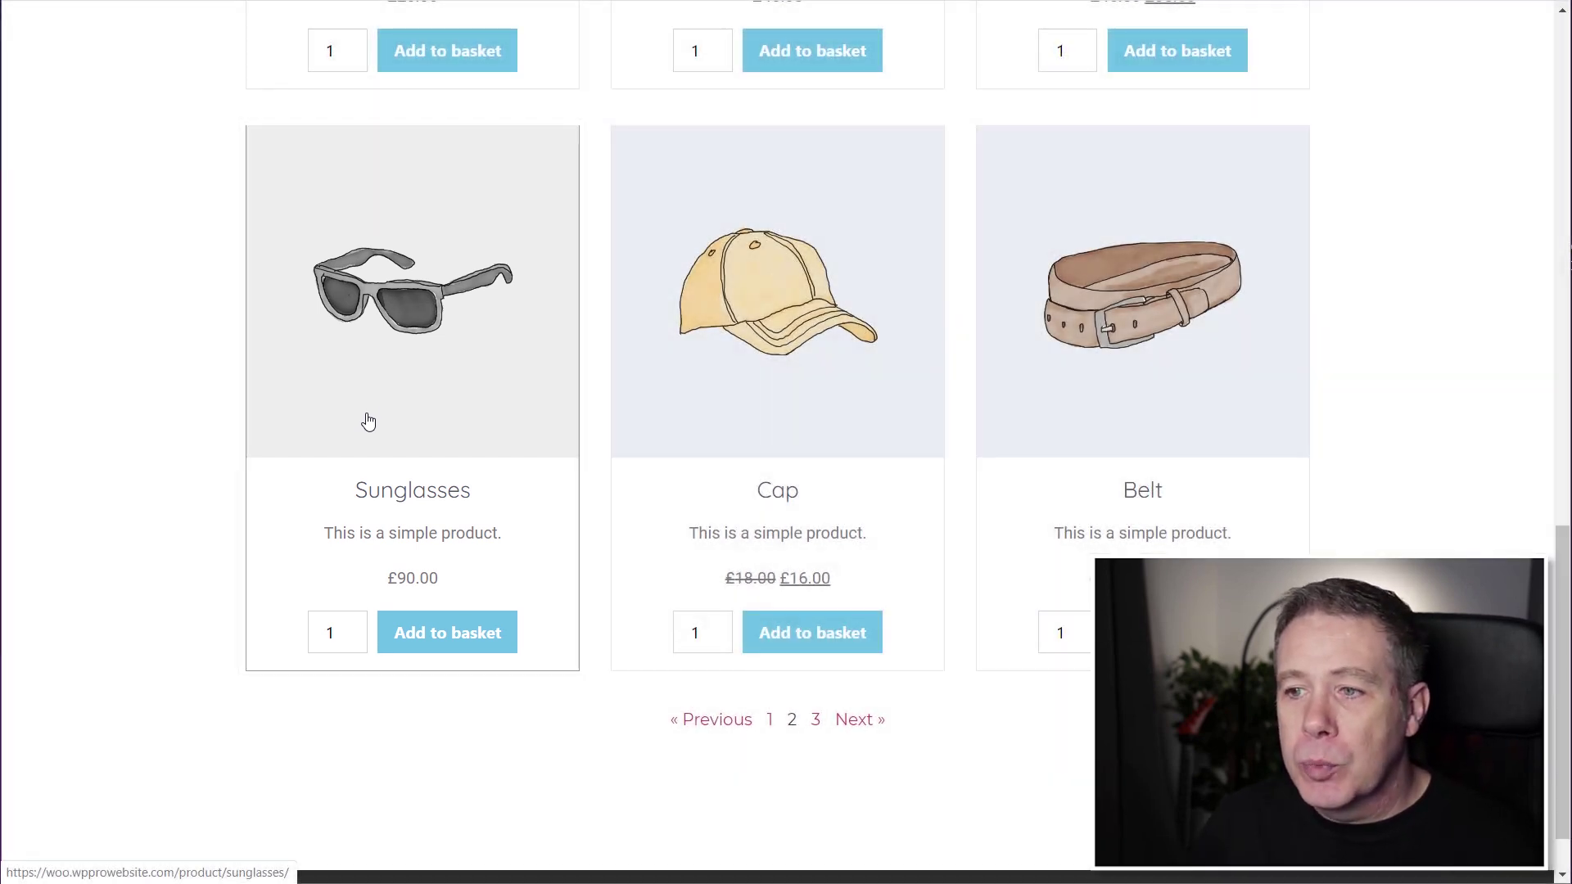
{"action": "scroll", "coordinate": [365, 421], "scroll_direction": "up", "scroll_amount": 5}
{"action": "scroll", "coordinate": [262, 396], "scroll_direction": "up", "scroll_amount": 2}
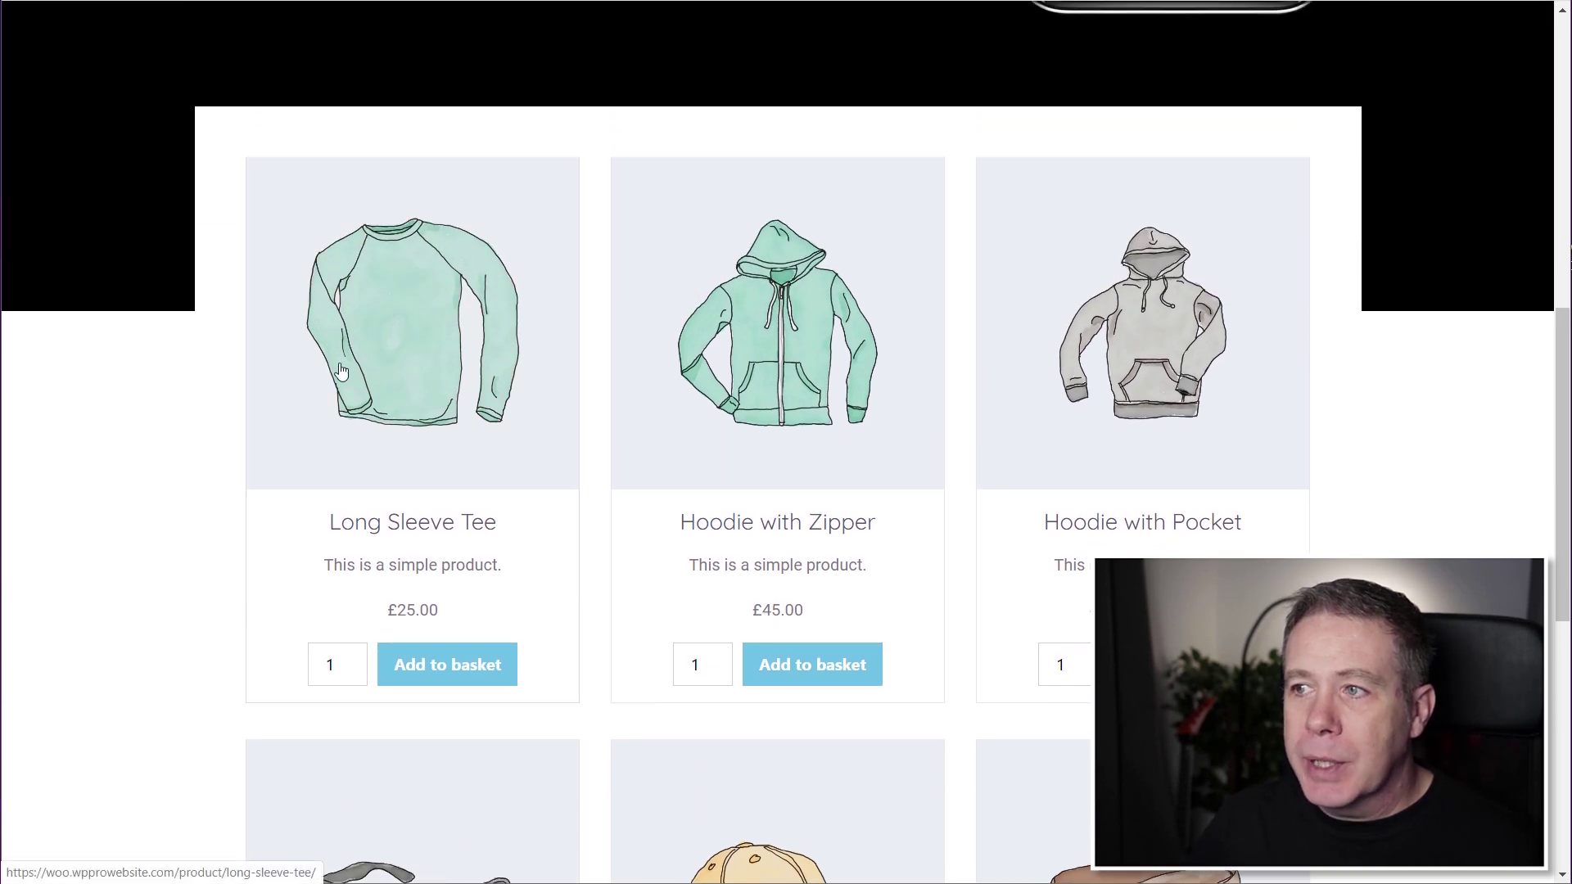
{"action": "scroll", "coordinate": [1310, 466], "scroll_direction": "down", "scroll_amount": 8}
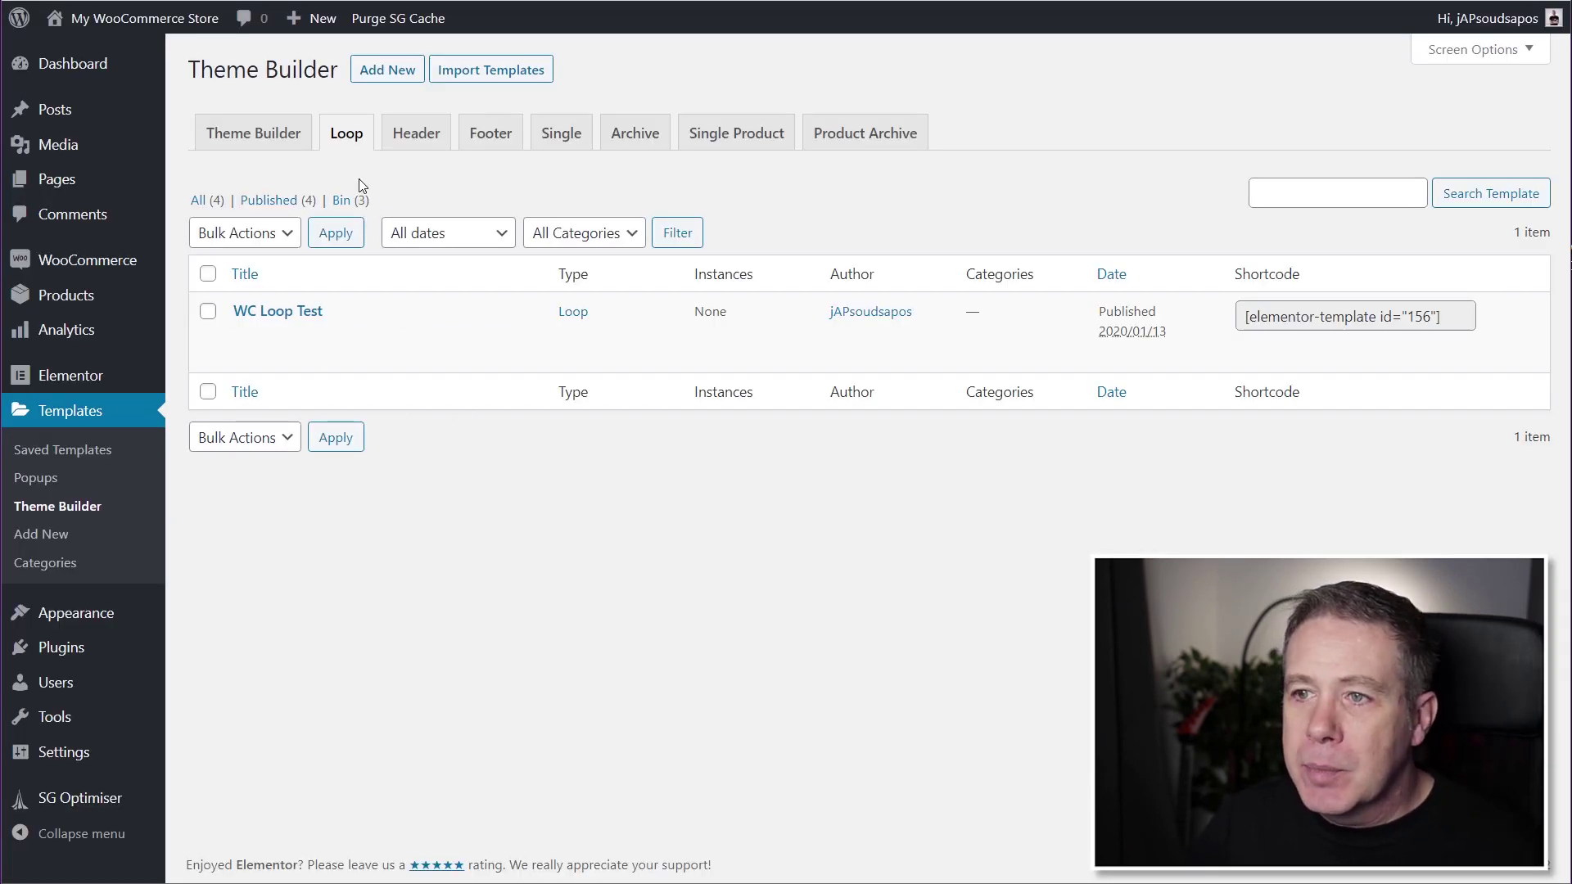
- Create a Loop template named Default Product Loop and dismiss the template library to start from an empty canvas
{"action": "left_click", "coordinate": [391, 72]}
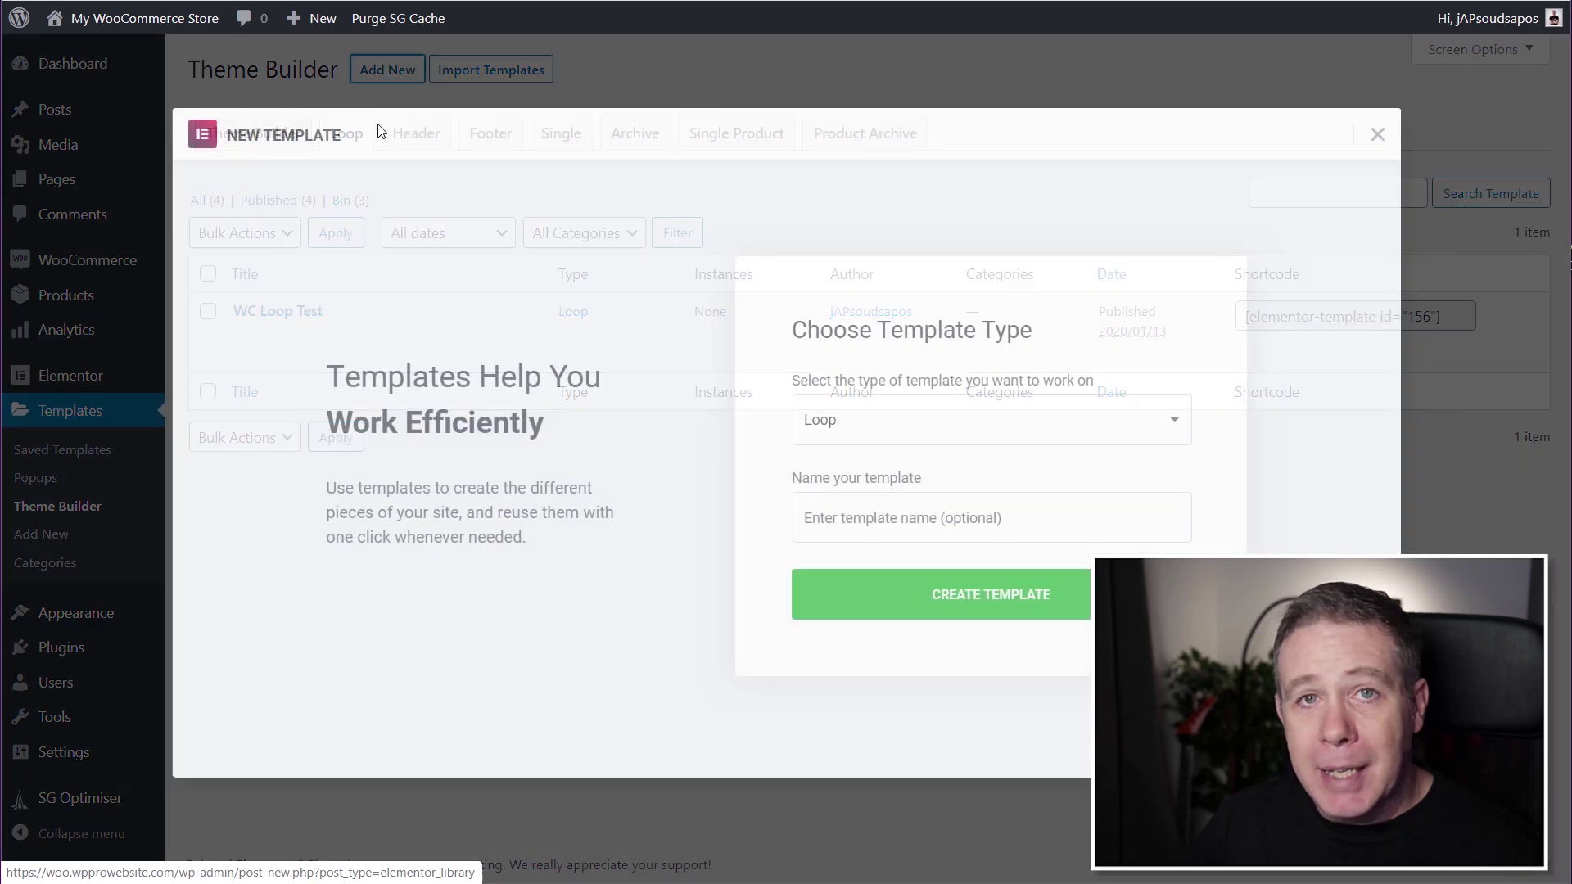
{"action": "left_click", "coordinate": [903, 515]}
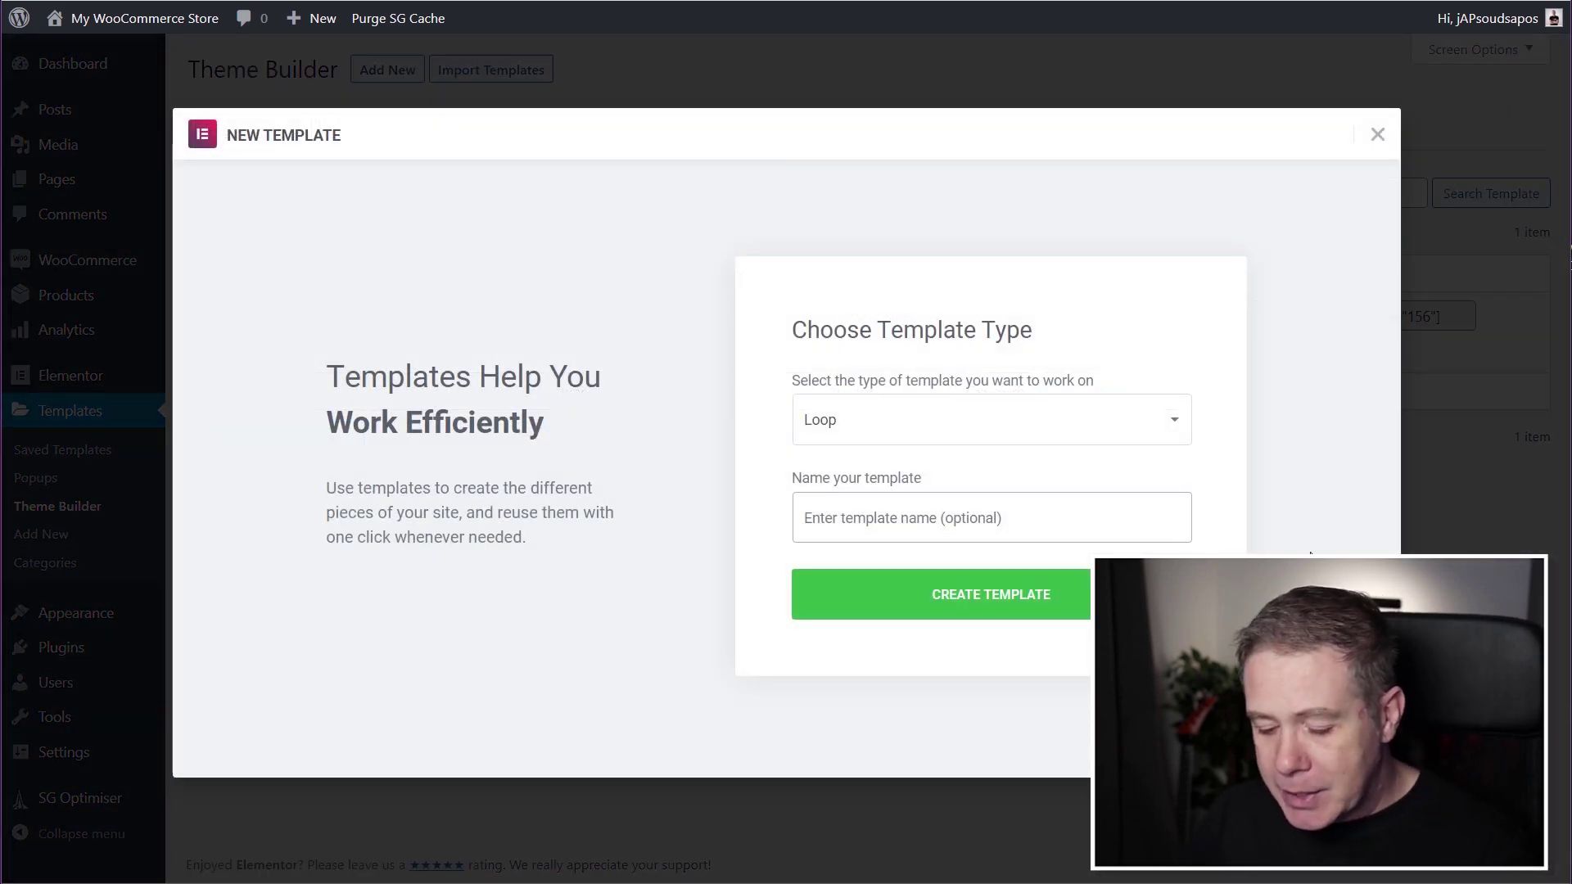
{"action": "type", "text": "Default"}
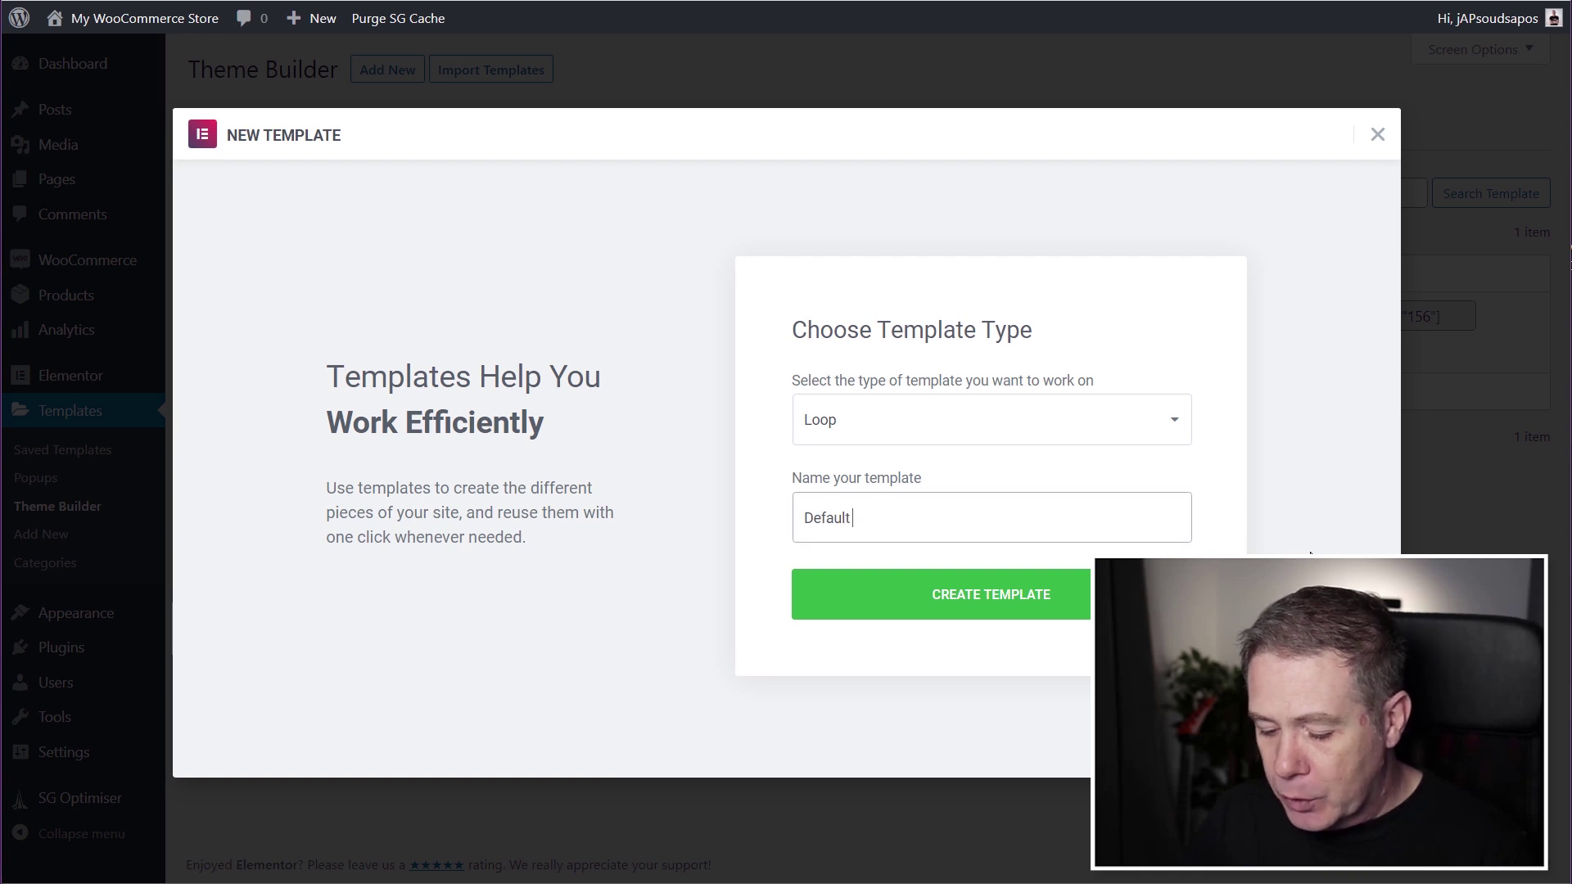
{"action": "type", "text": " Product"}
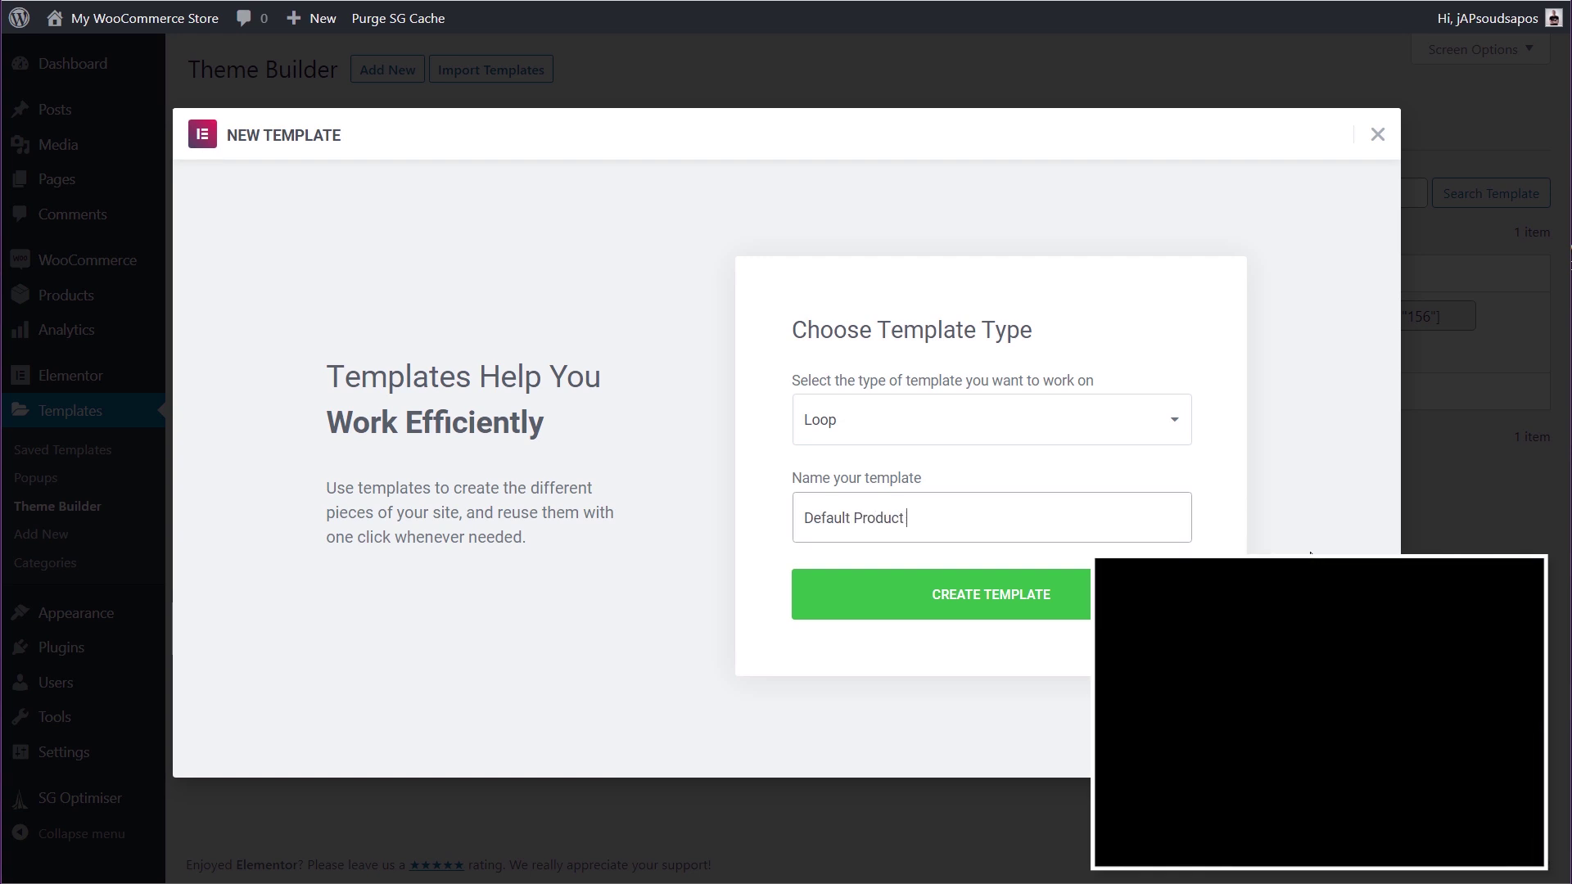
{"action": "type", "text": " Loop"}
{"action": "left_click", "coordinate": [992, 614]}
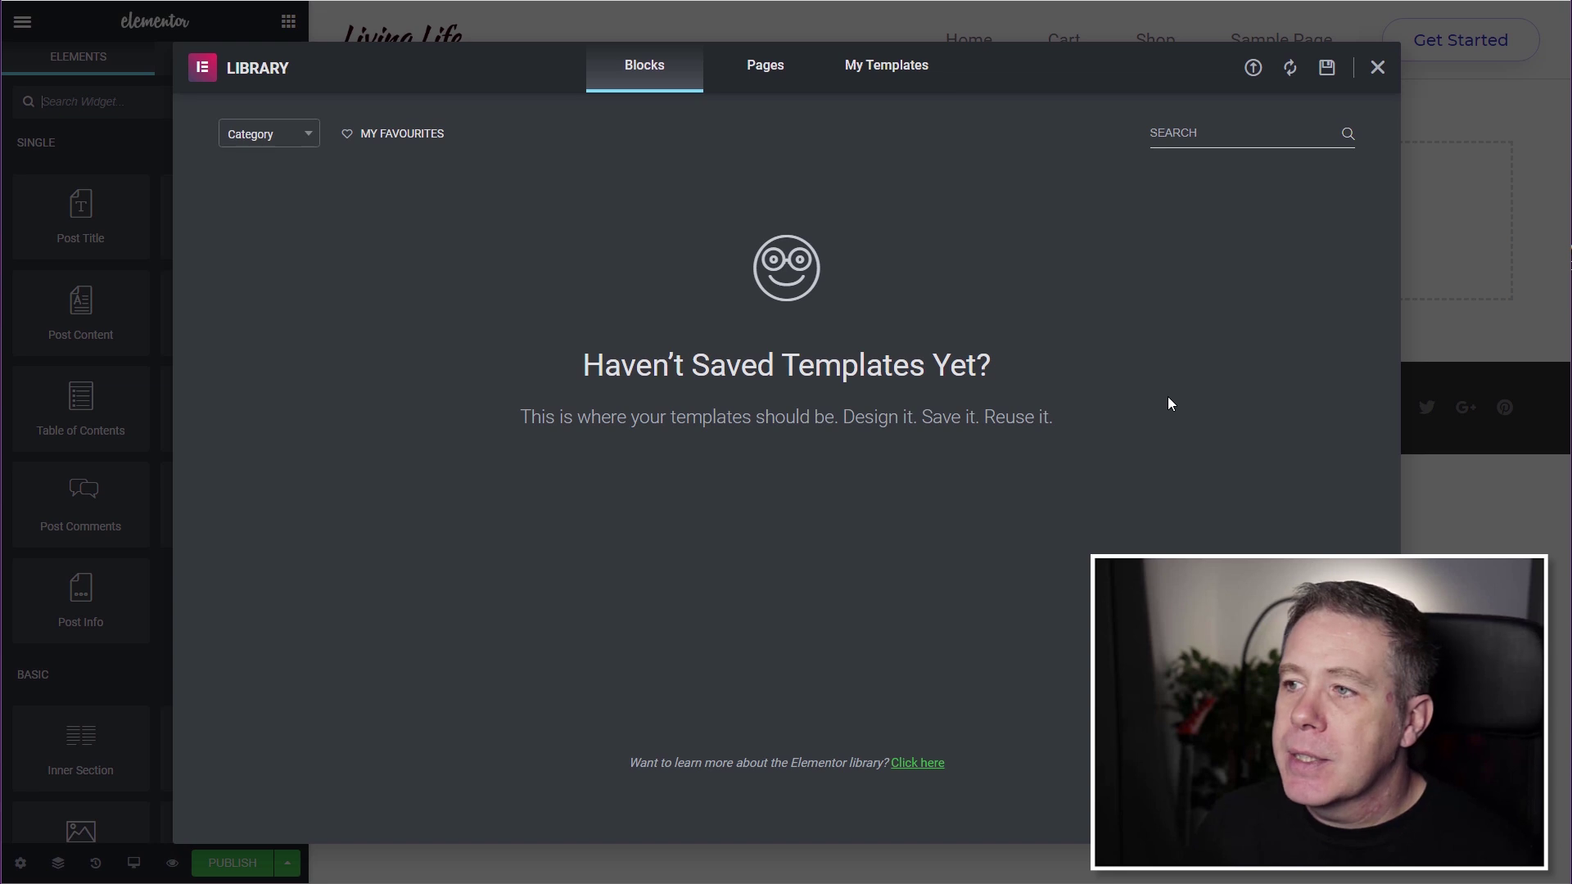
{"action": "left_click", "coordinate": [1377, 69]}
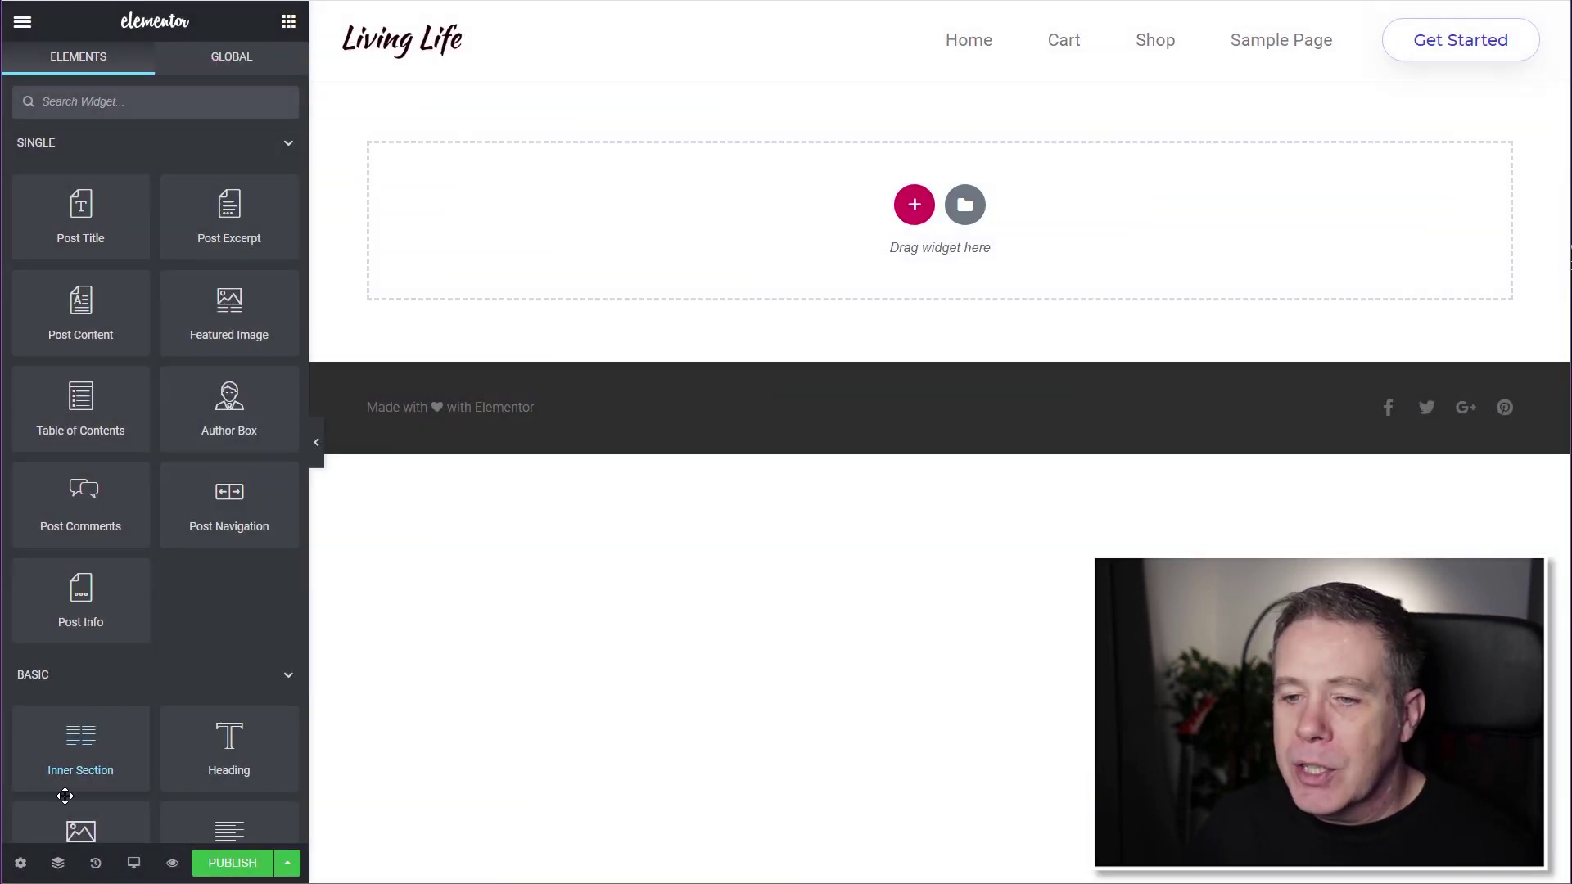
- Set the loop template's page layout to Elementor Canvas
{"action": "left_click", "coordinate": [20, 862]}
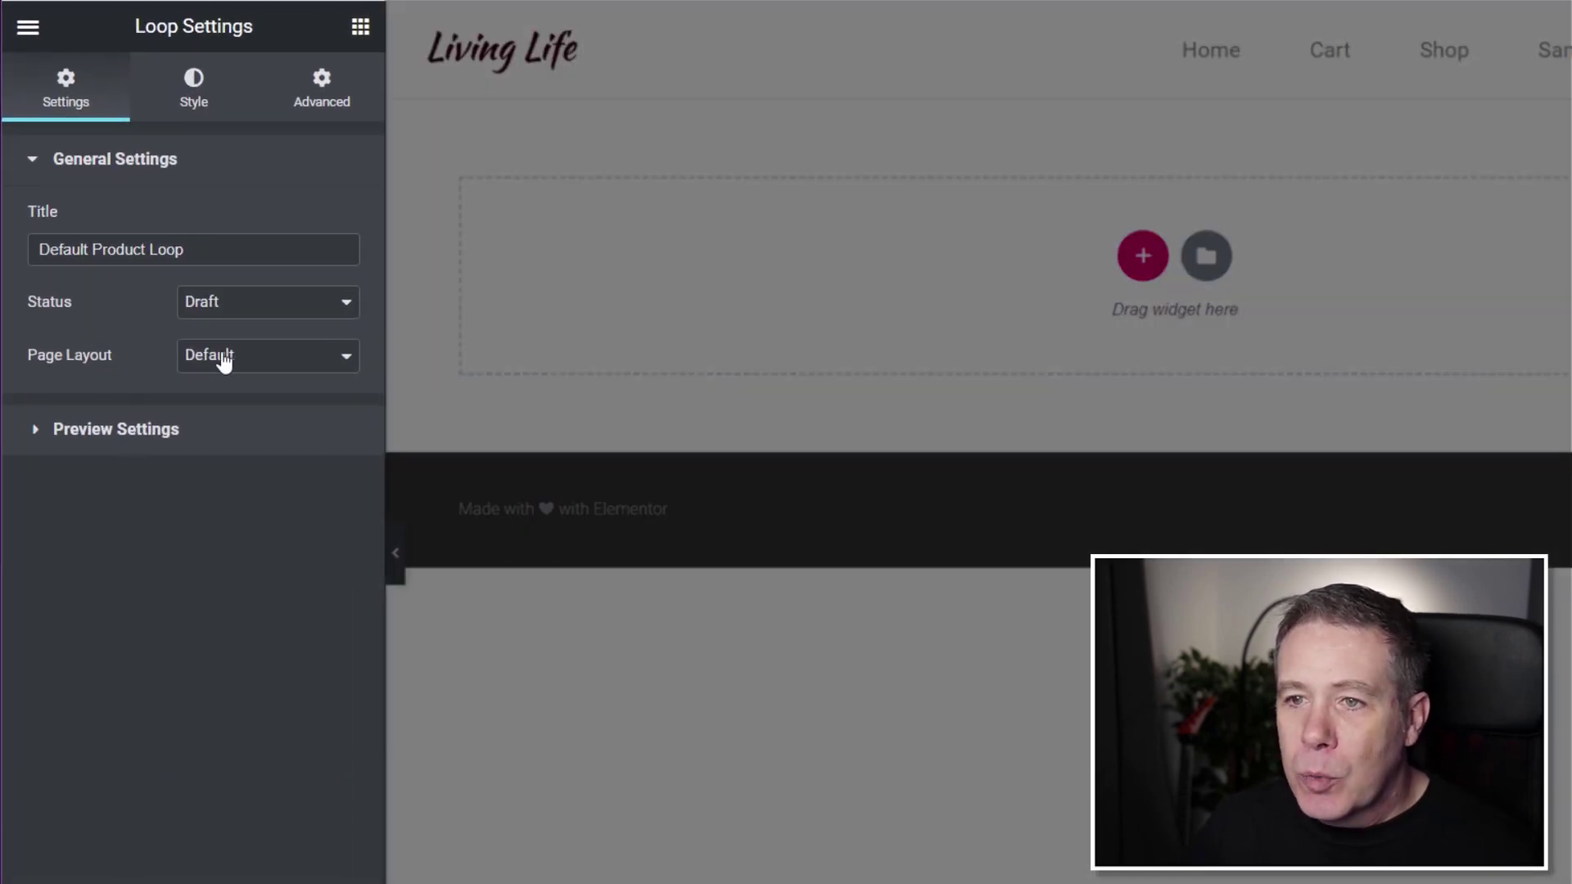
{"action": "left_click", "coordinate": [223, 362]}
{"action": "left_click", "coordinate": [224, 403]}
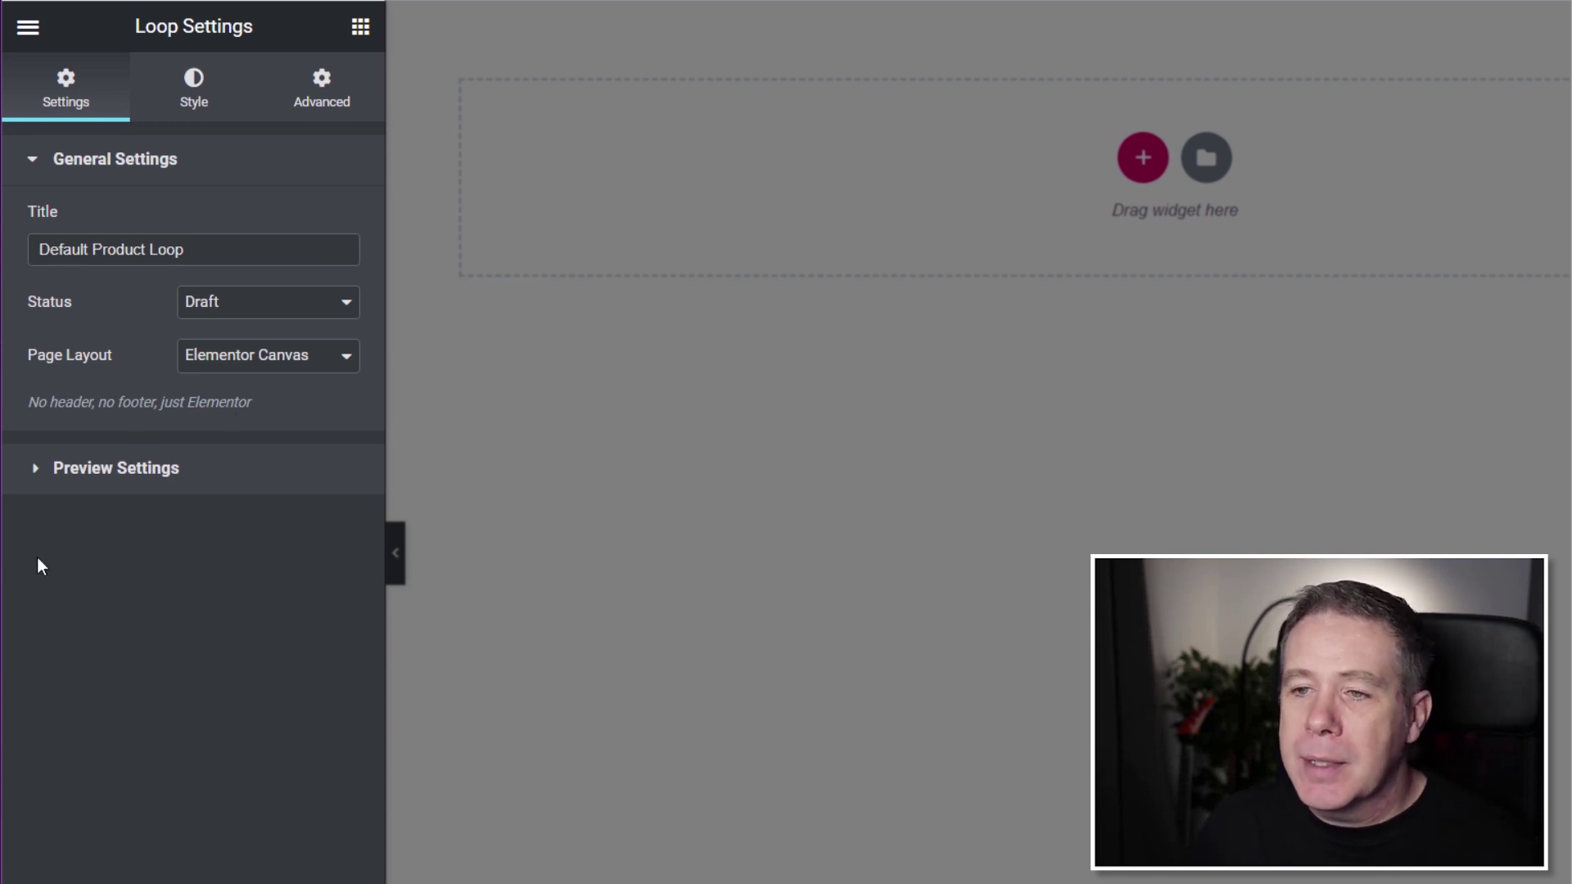
- Set the template to preview dynamic content as the product Beanie with Logo, and apply the preview
{"action": "left_click", "coordinate": [150, 469]}
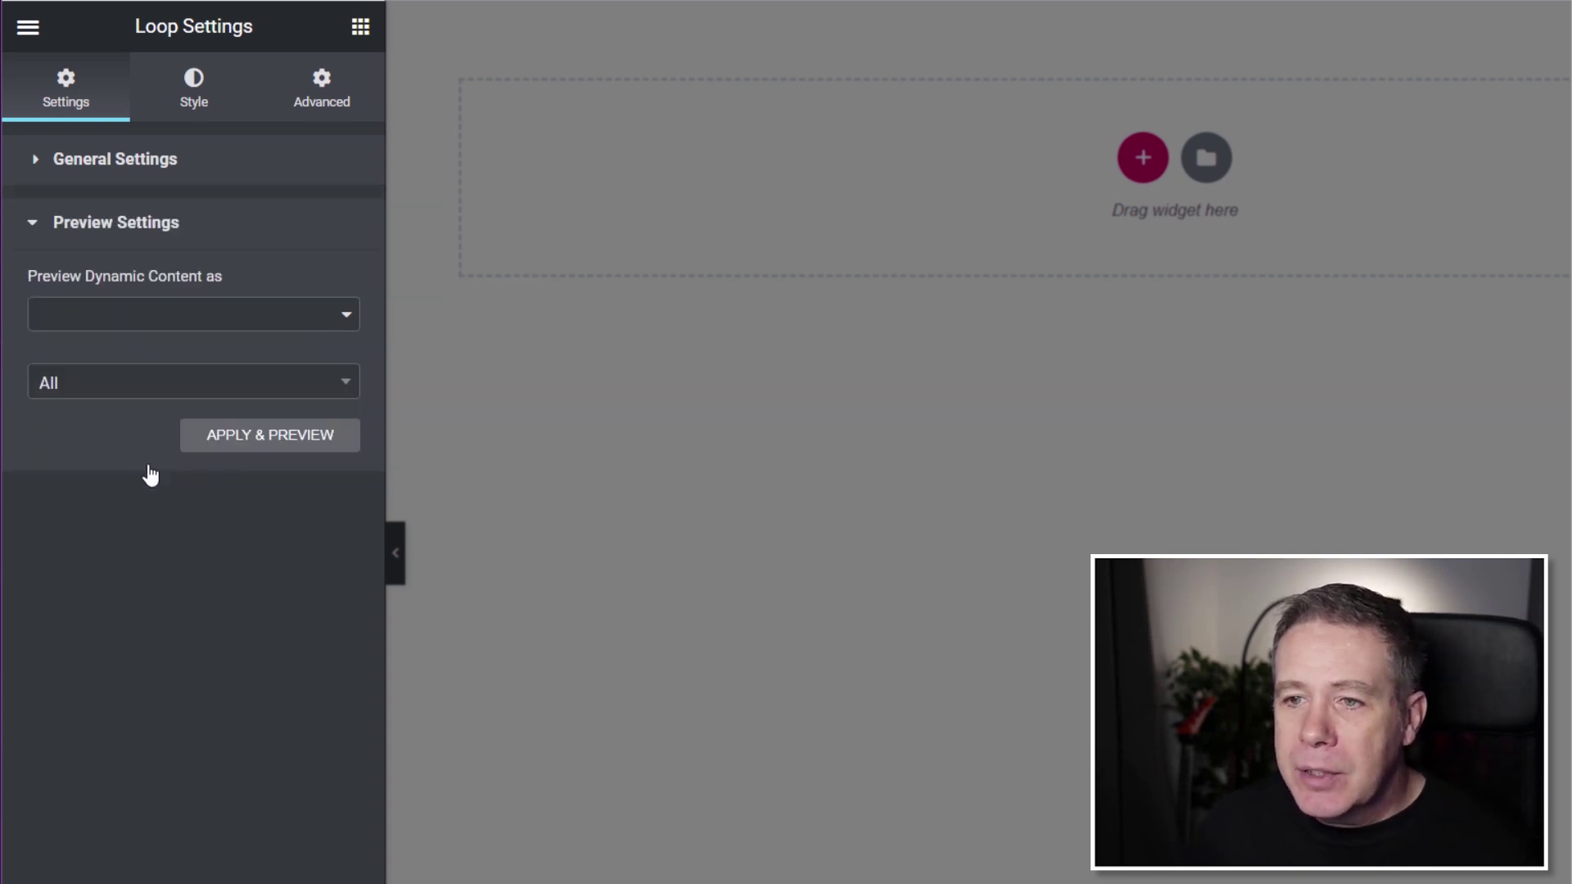
{"action": "left_click", "coordinate": [178, 323]}
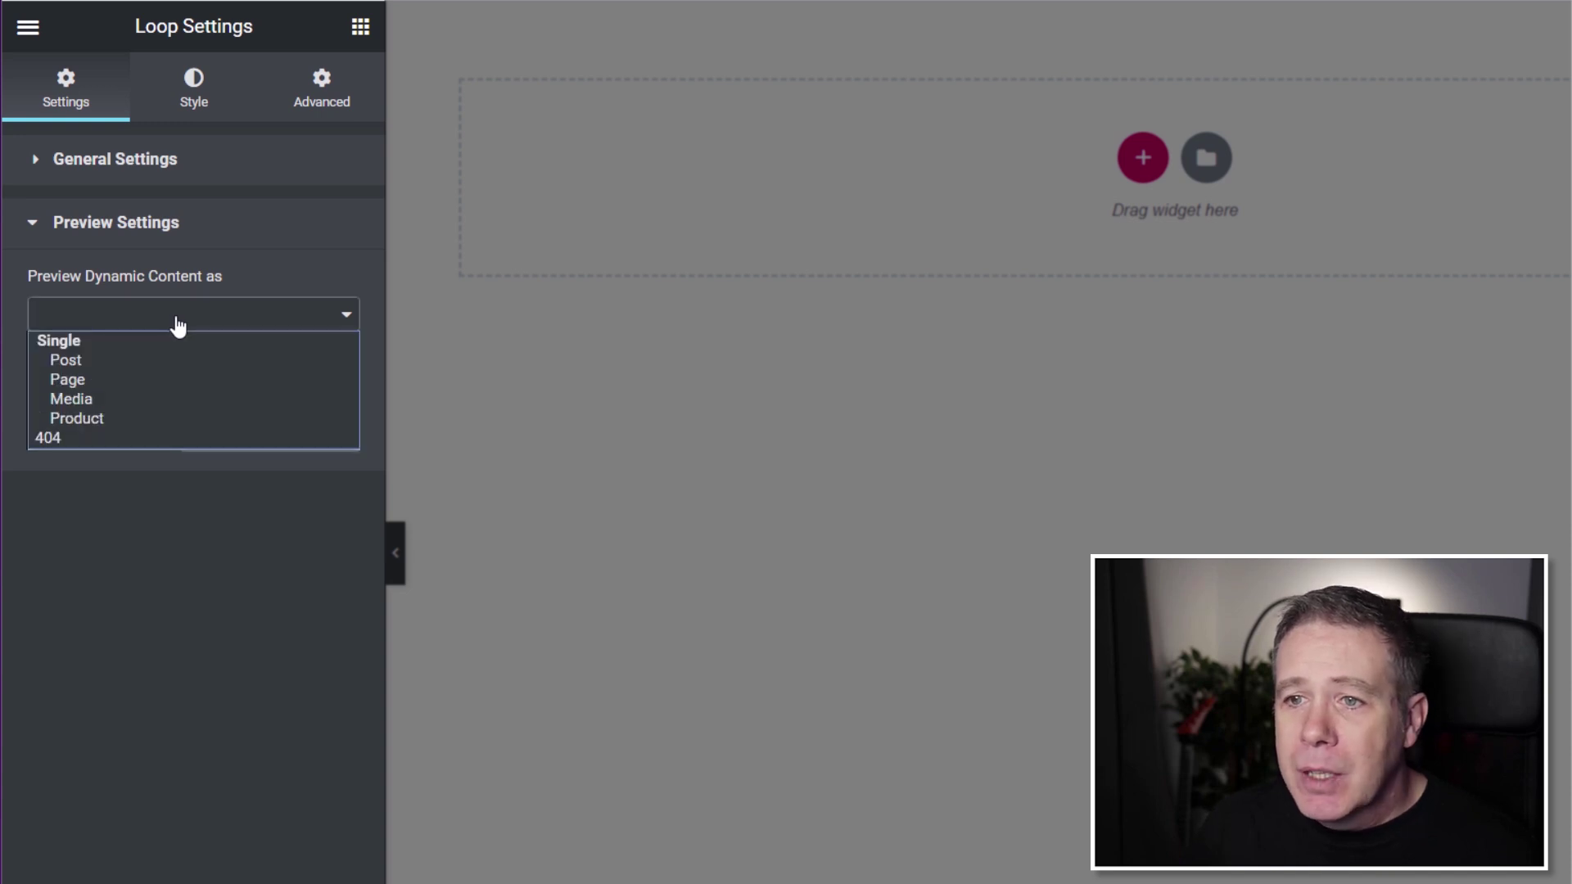
{"action": "left_click", "coordinate": [119, 419]}
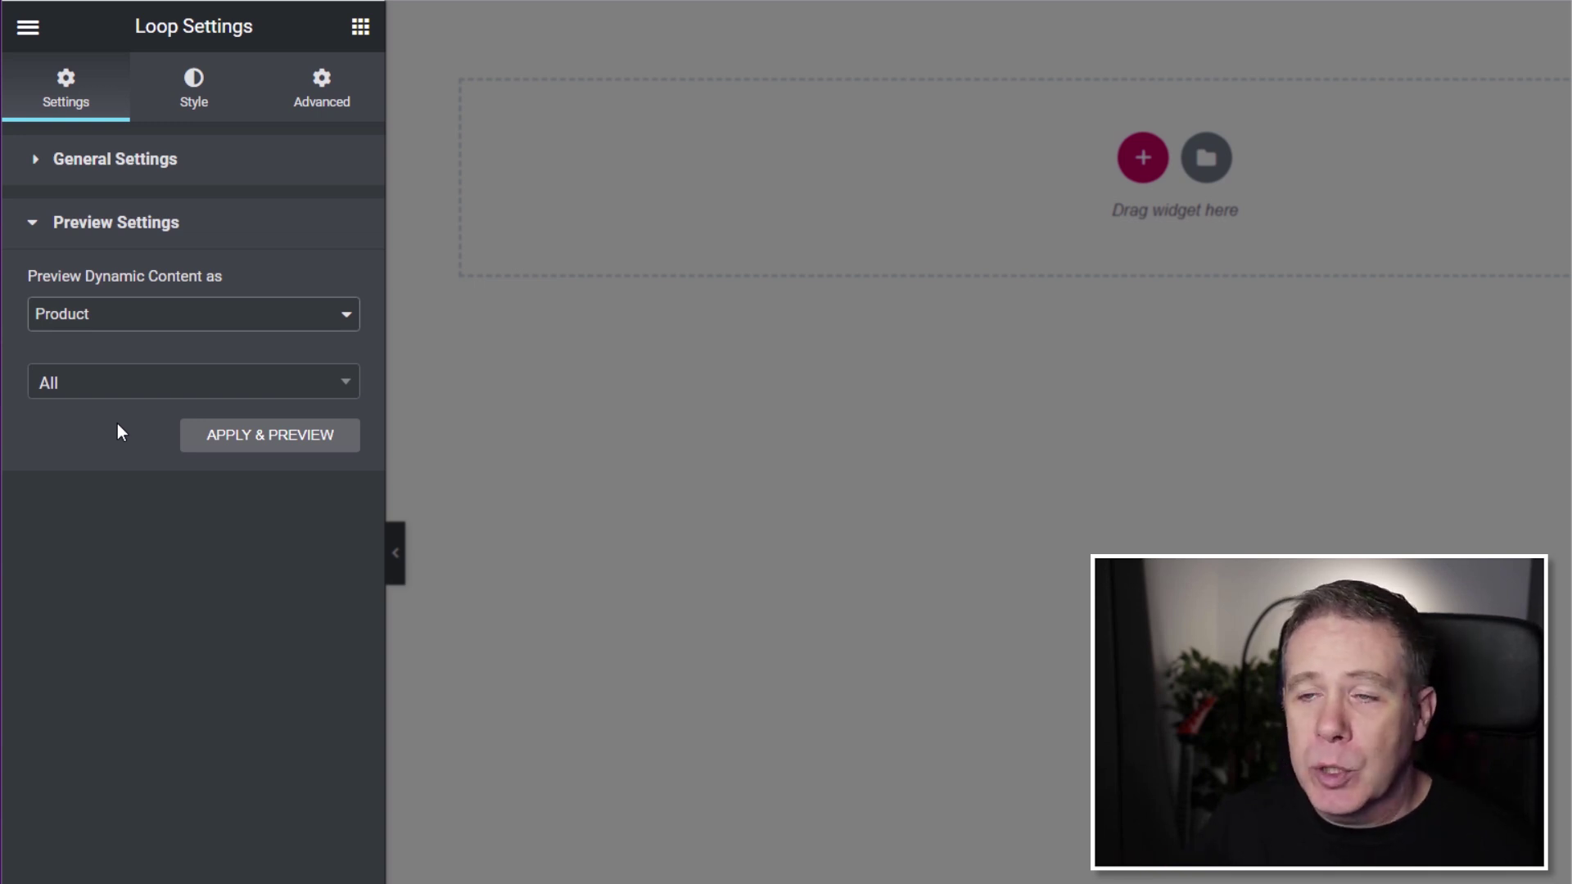
{"action": "left_click", "coordinate": [153, 386]}
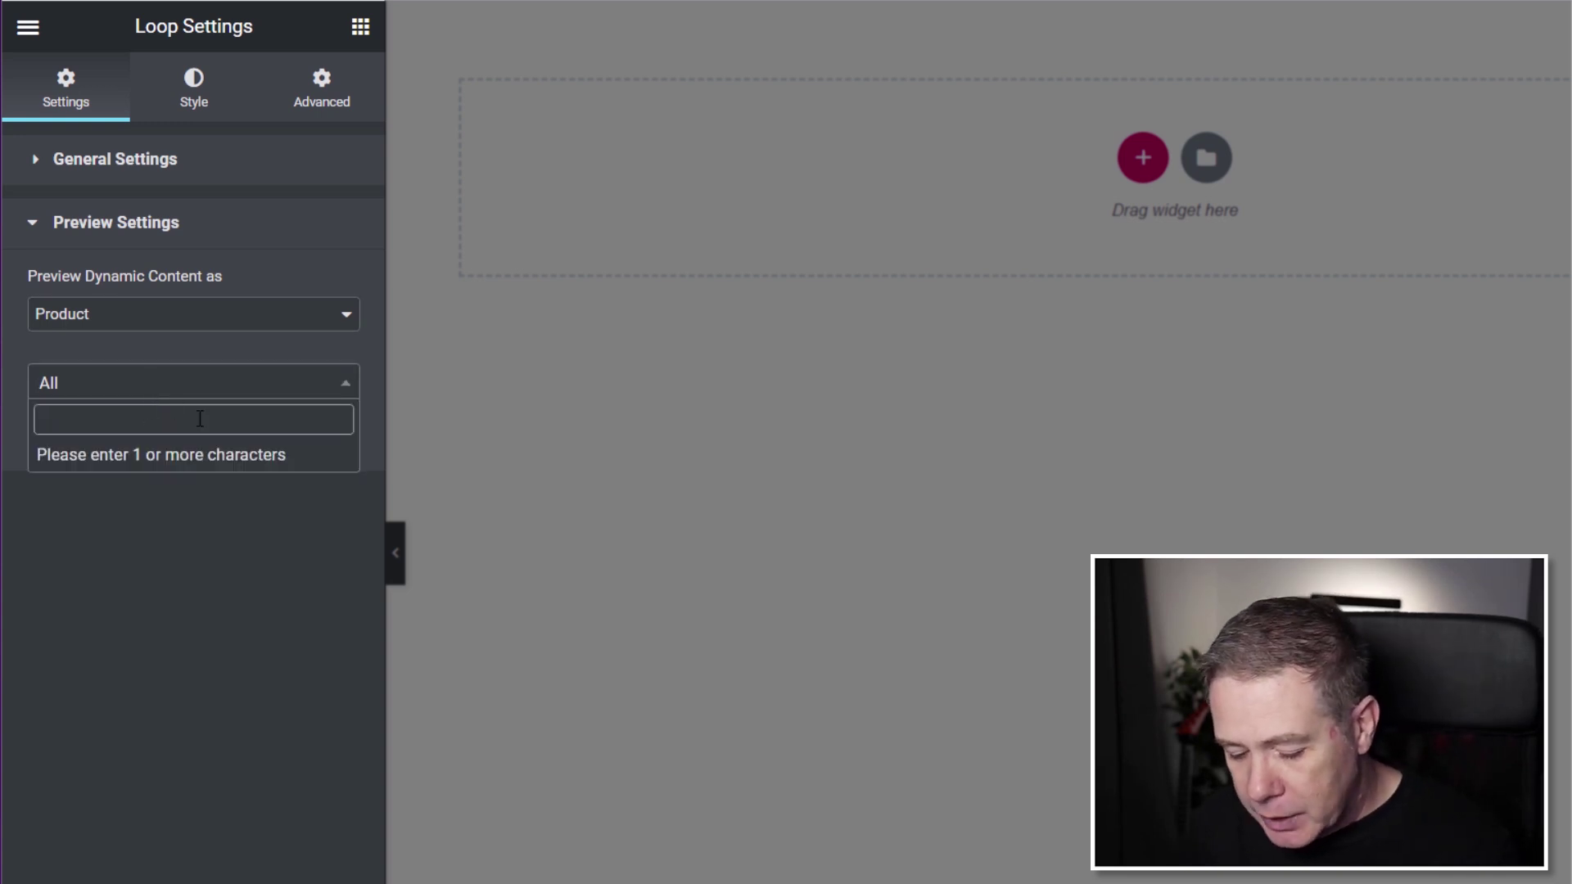
{"action": "type", "text": "bean"}
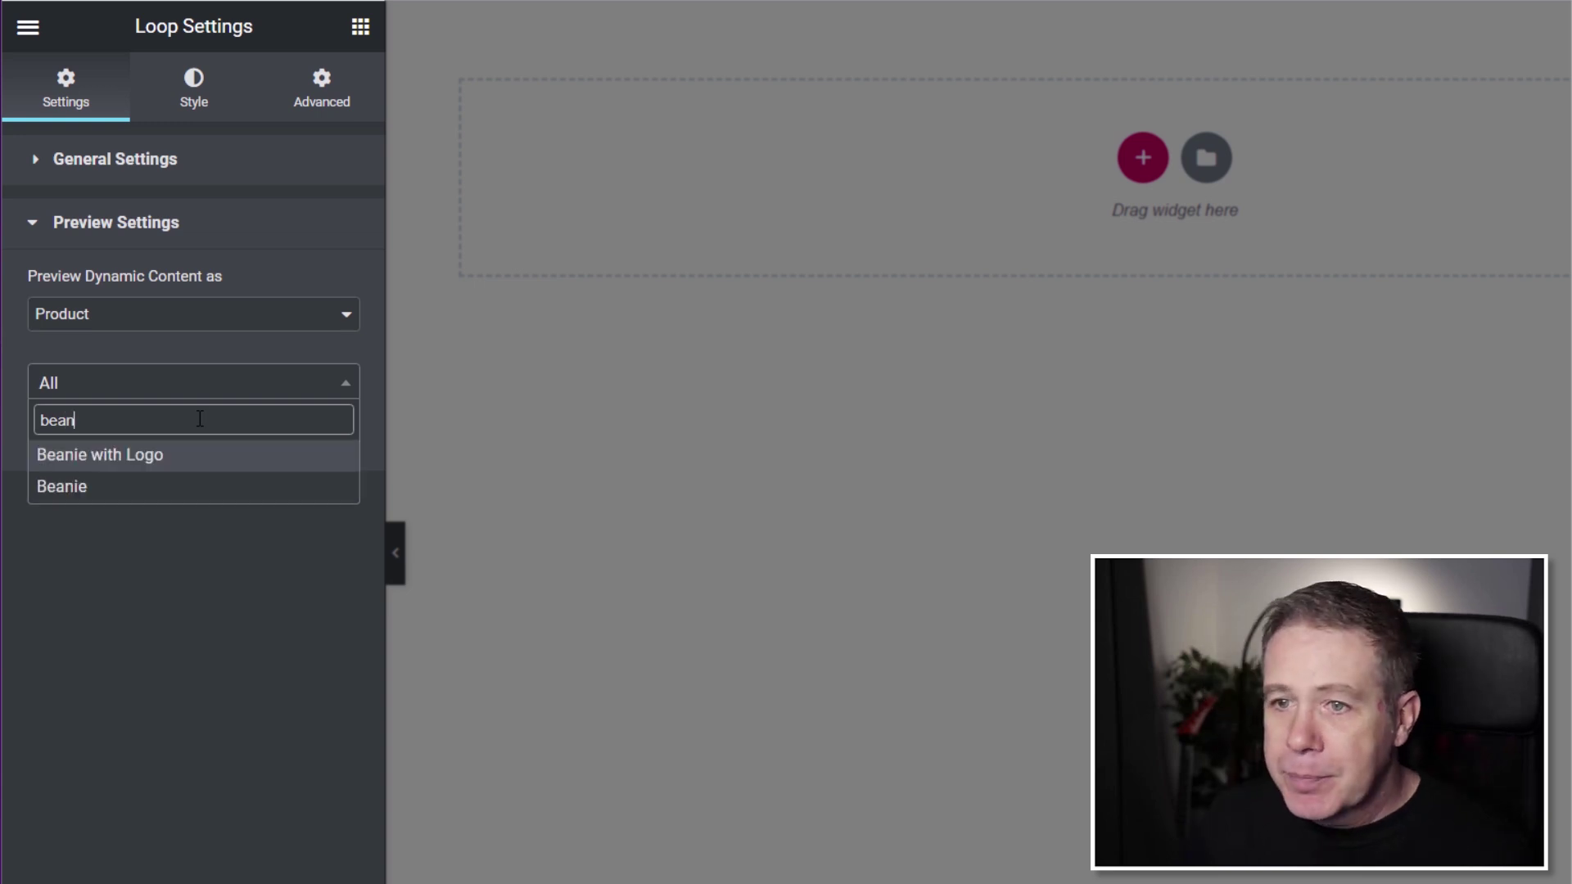
{"action": "left_click", "coordinate": [128, 456]}
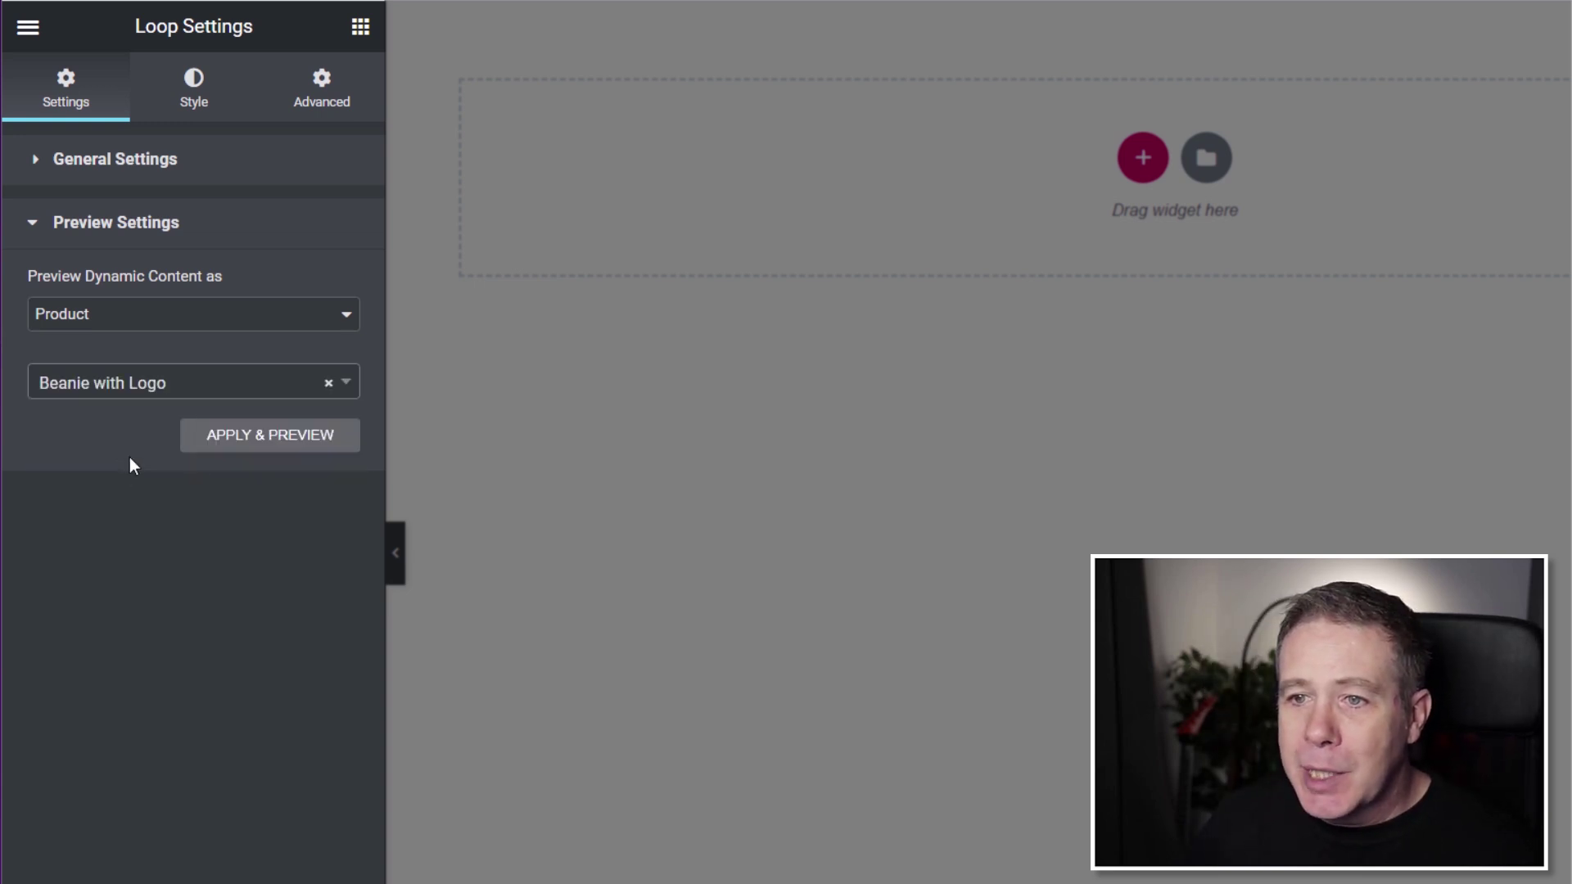
{"action": "left_click", "coordinate": [295, 435]}
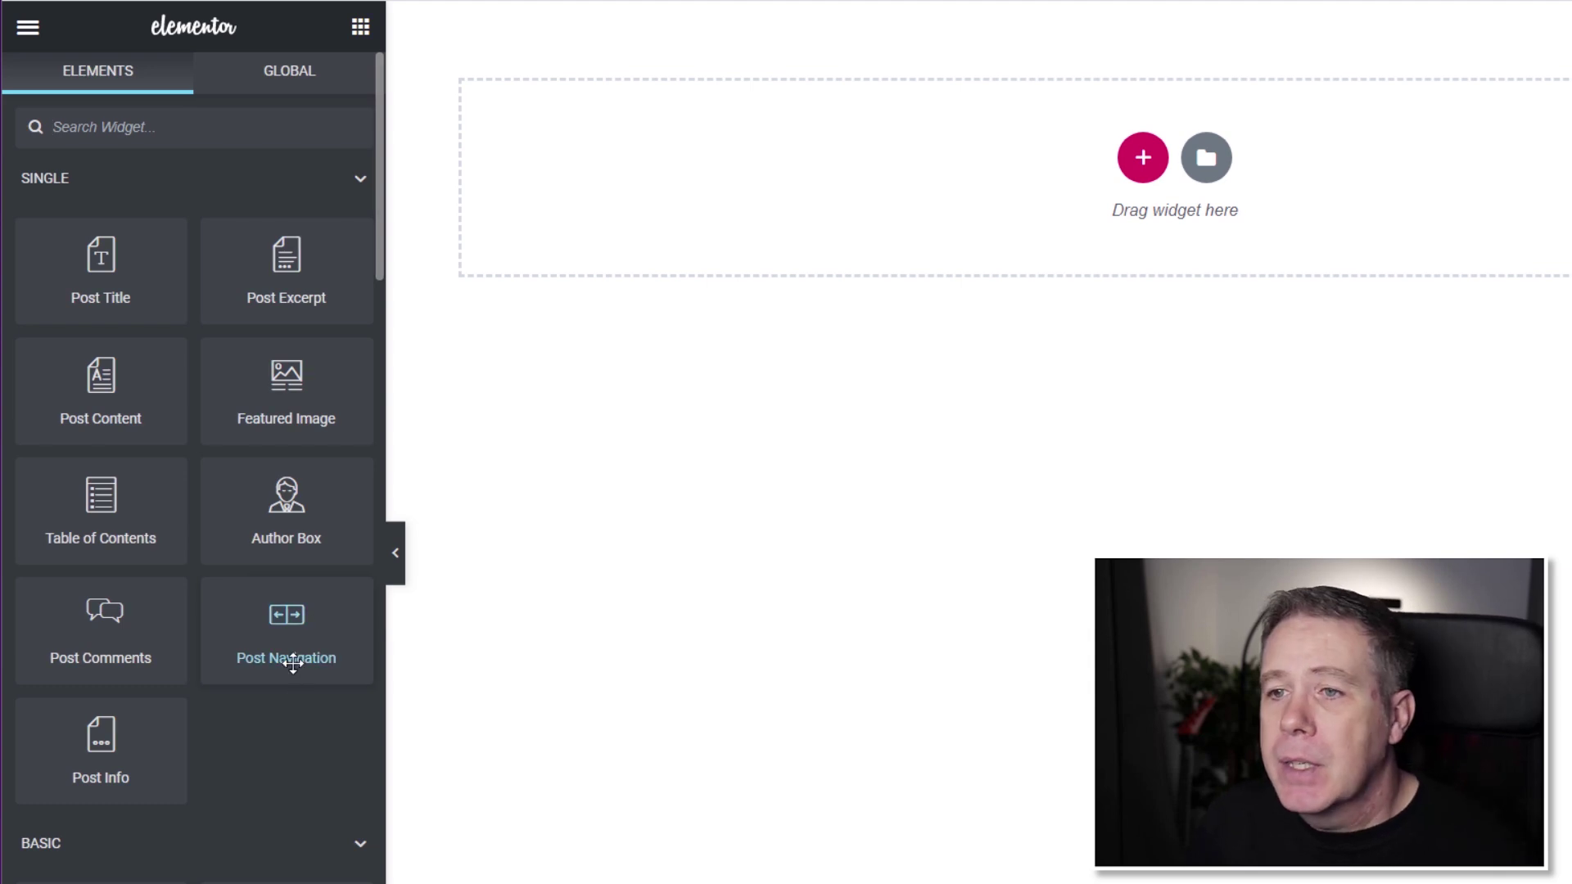
- Add a centred Featured Image widget to the empty canvas and link it to a custom URL using the dynamic Post URL
{"action": "left_click_drag", "start_coordinate": [246, 396], "coordinate": [925, 160]}
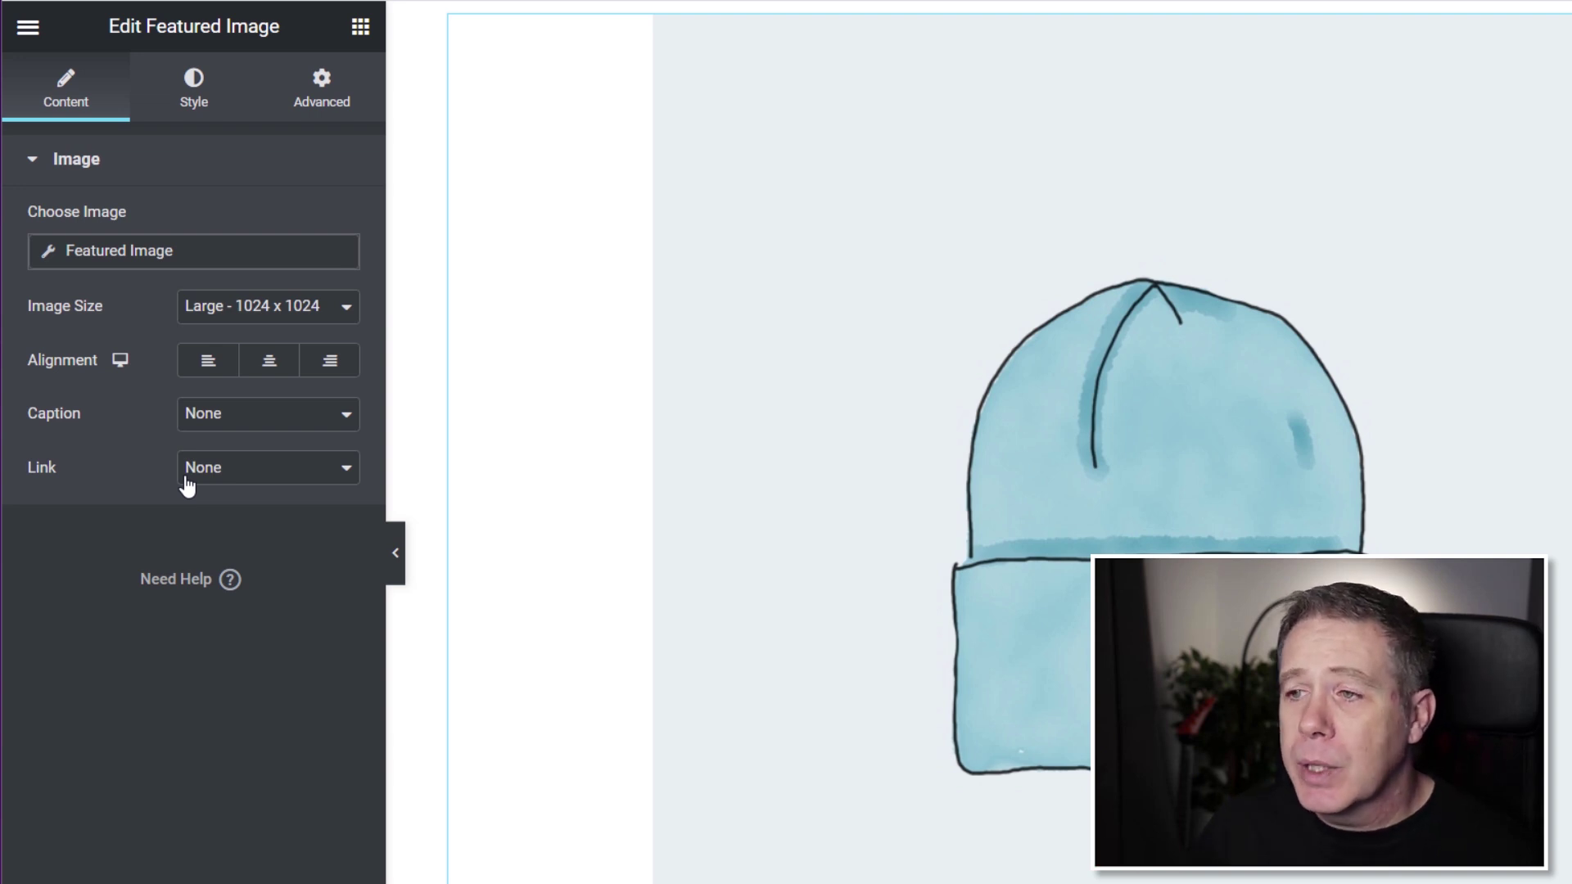
{"action": "left_click", "coordinate": [266, 363]}
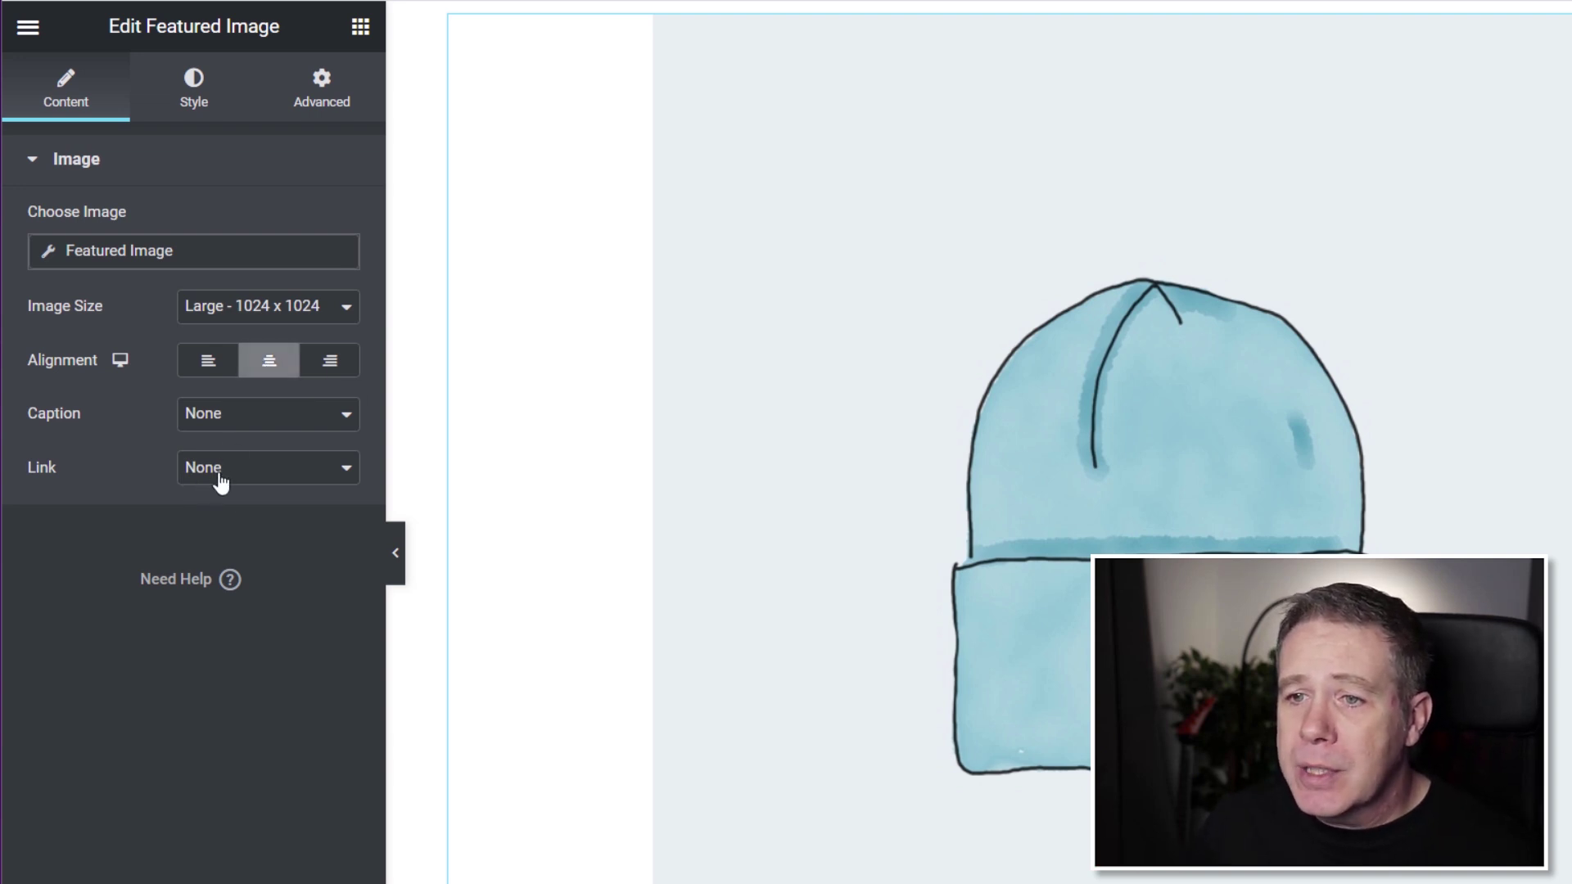
{"action": "left_click", "coordinate": [230, 480]}
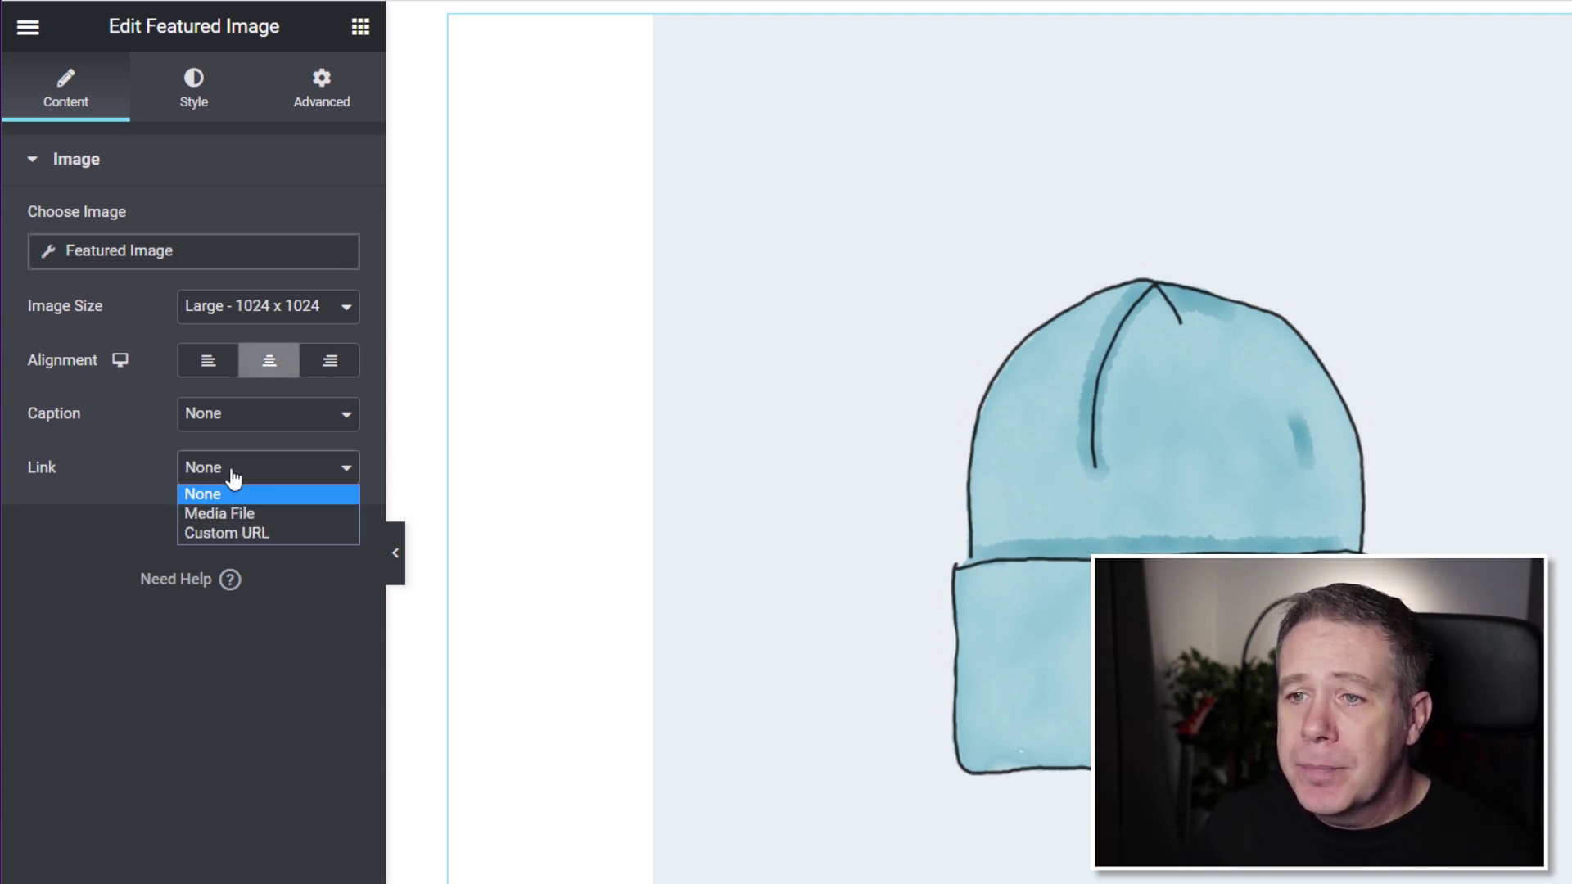
{"action": "left_click", "coordinate": [229, 534]}
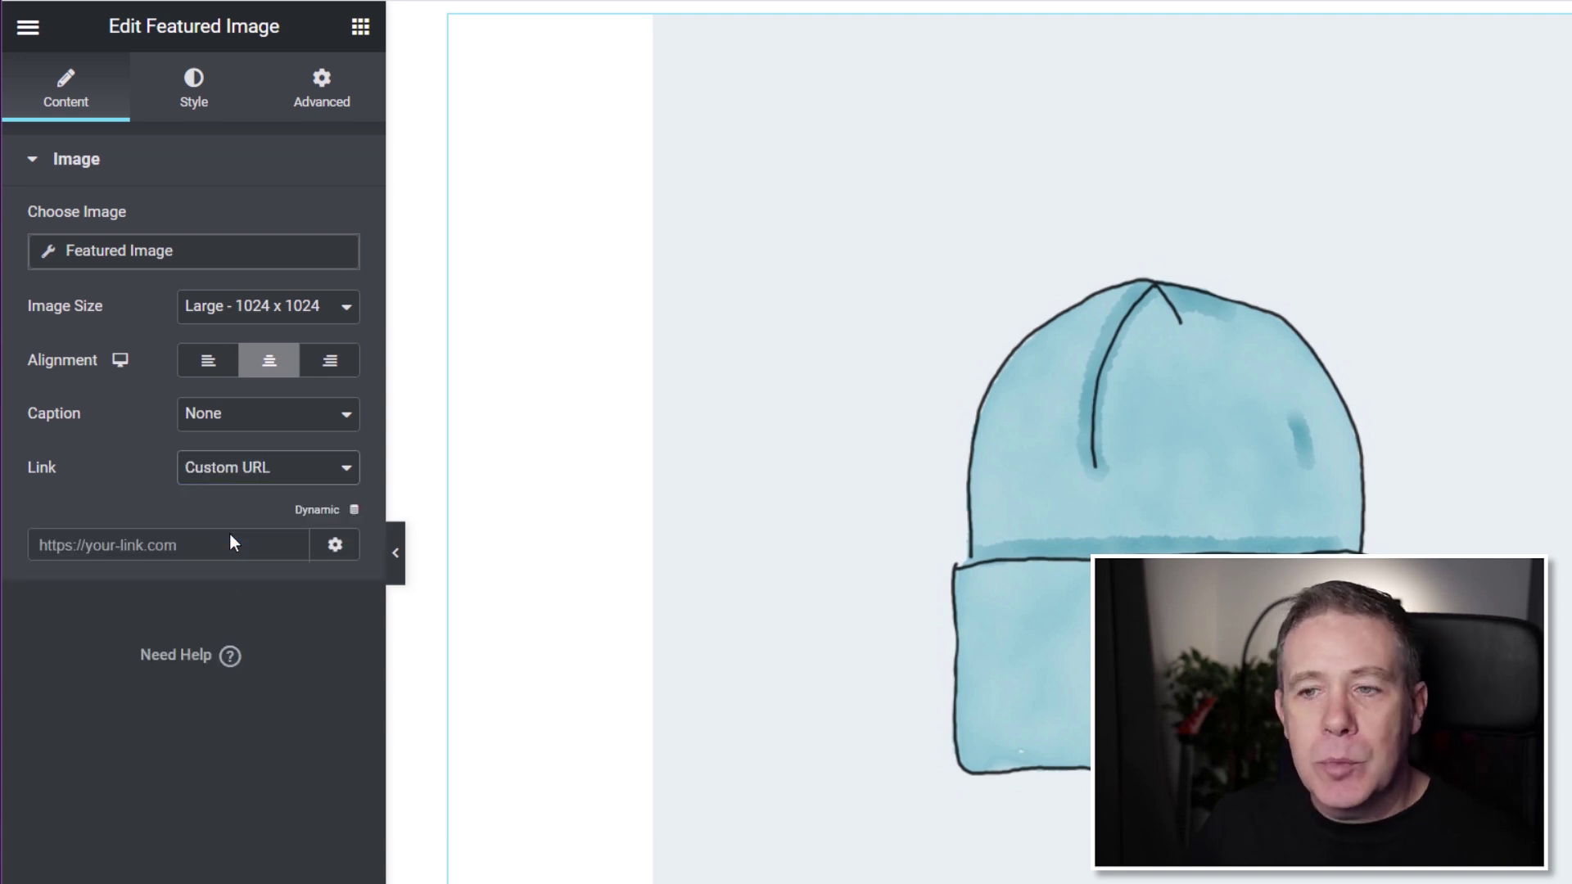
{"action": "left_click", "coordinate": [355, 511]}
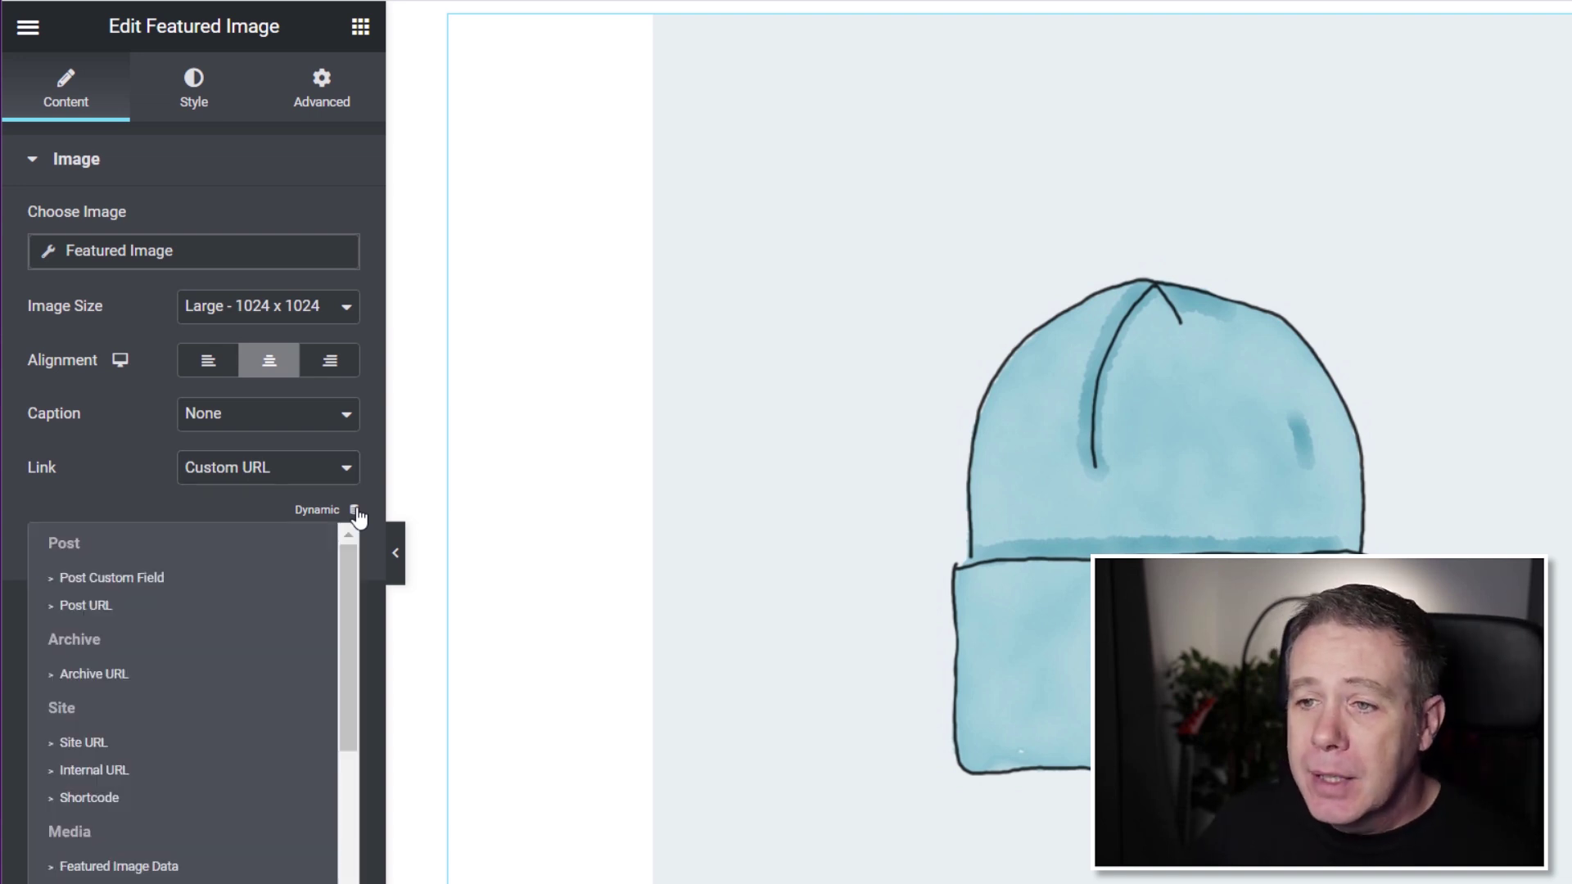
{"action": "left_click", "coordinate": [104, 610]}
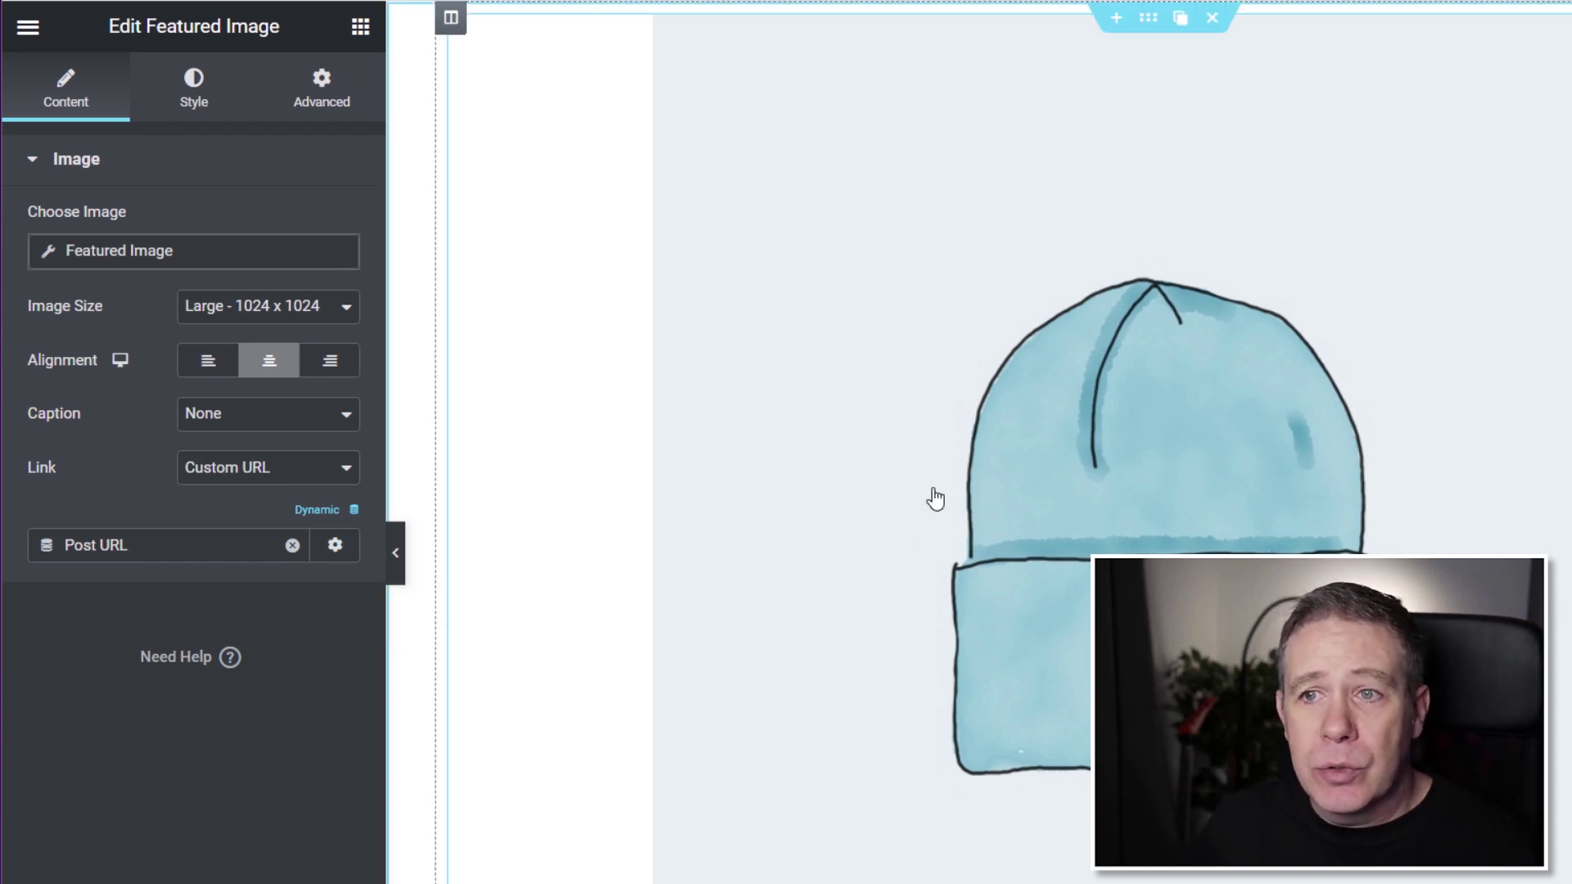
- Give the featured image a hover effect with CSS filter saturation 22 and transition duration 0.5, and preview it on the canvas
{"action": "left_click", "coordinate": [189, 100]}
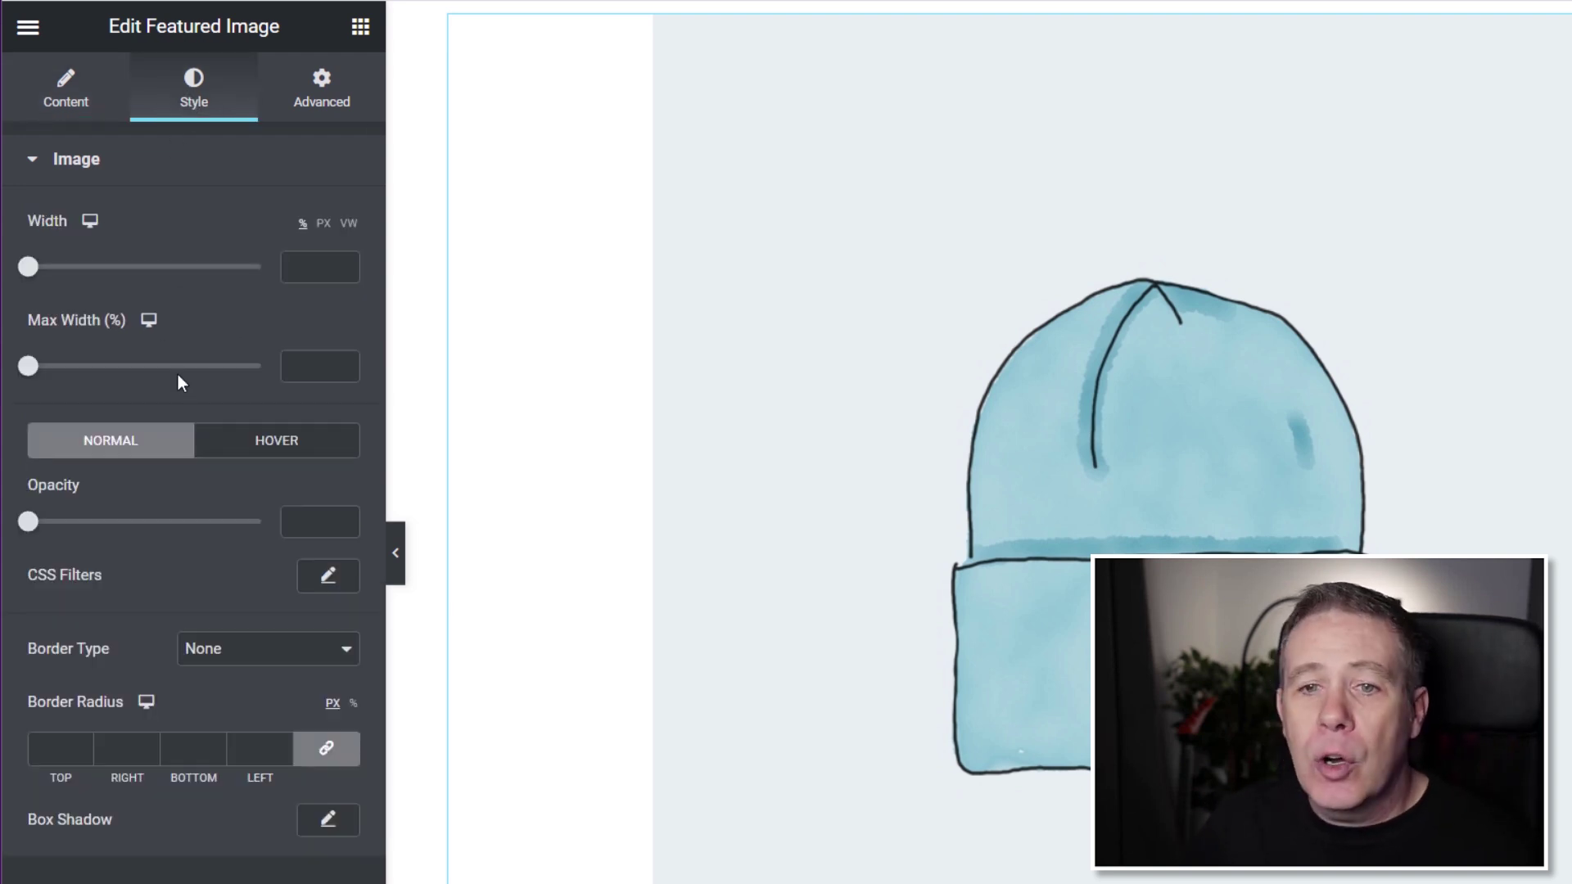
{"action": "left_click", "coordinate": [267, 443]}
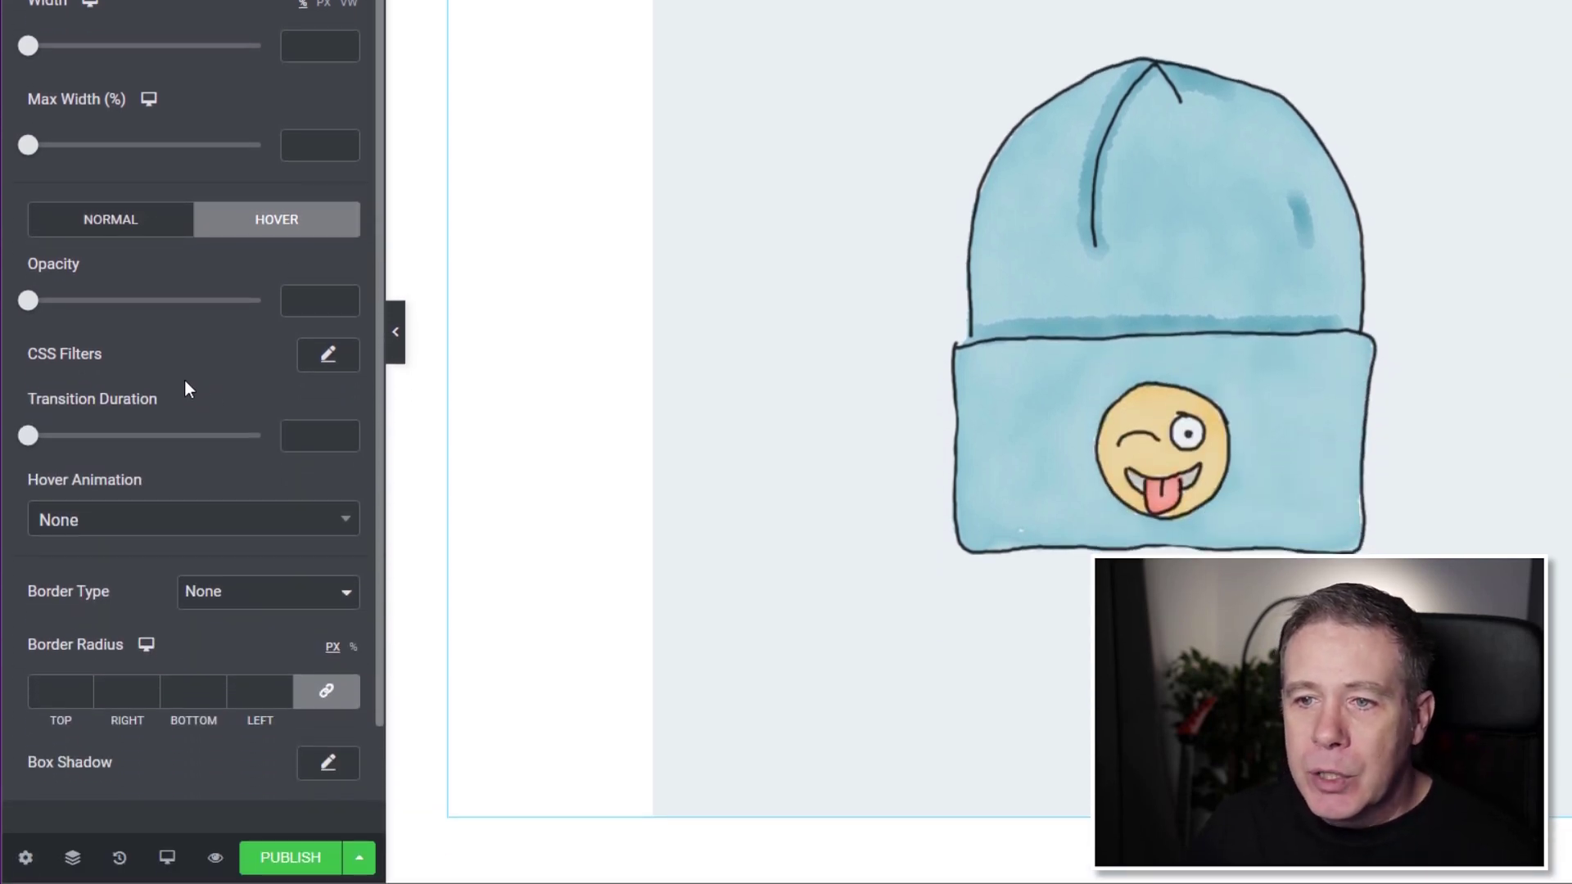
{"action": "left_click", "coordinate": [327, 355]}
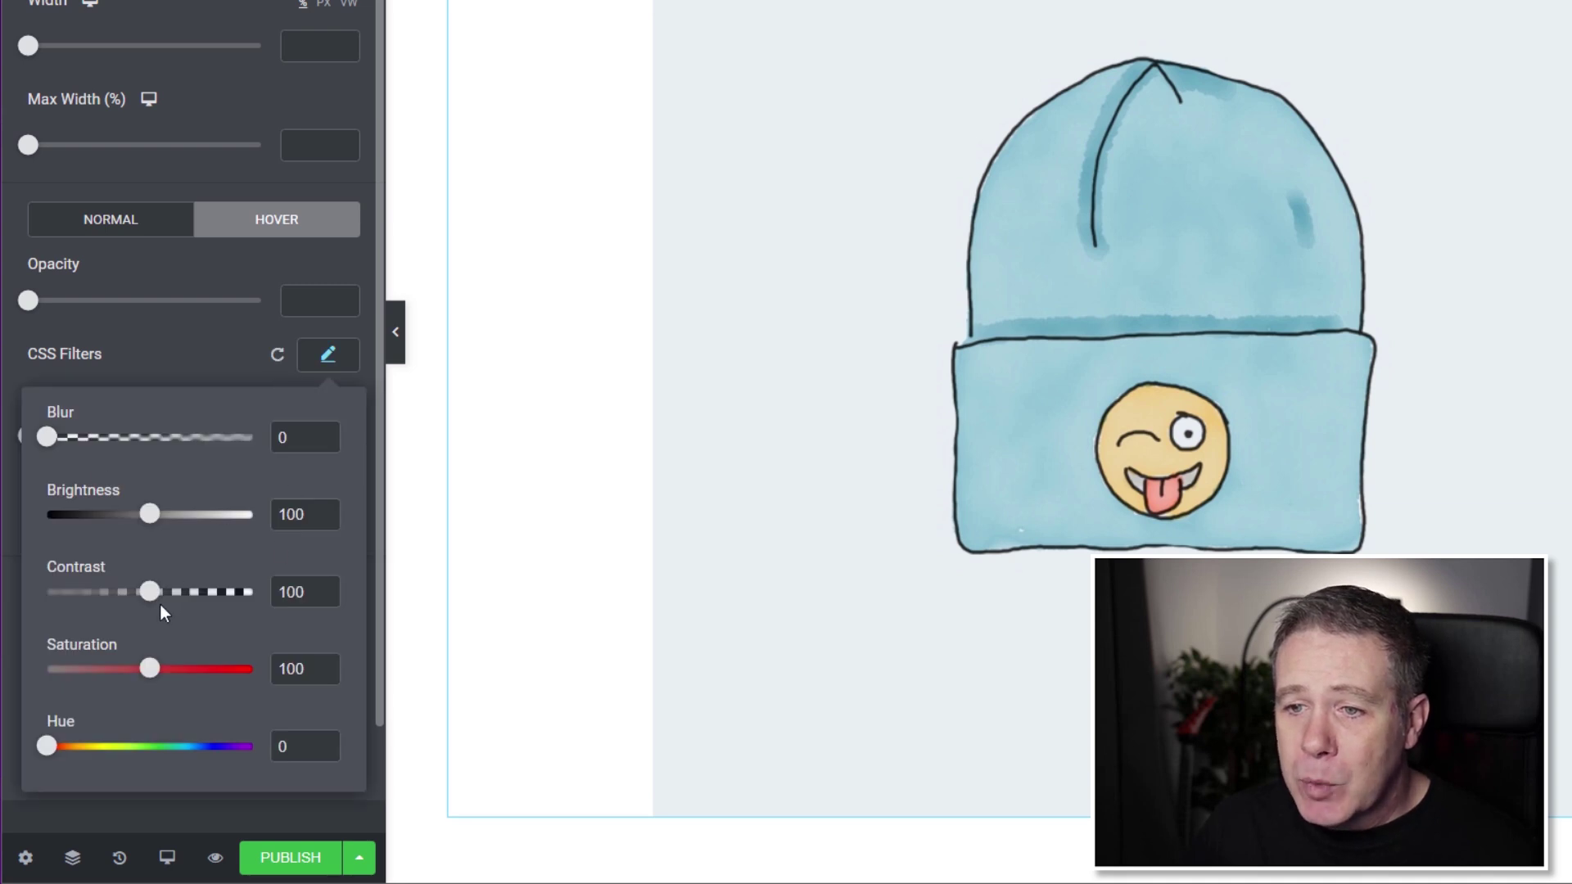
{"action": "left_click_drag", "start_coordinate": [149, 670], "coordinate": [68, 678]}
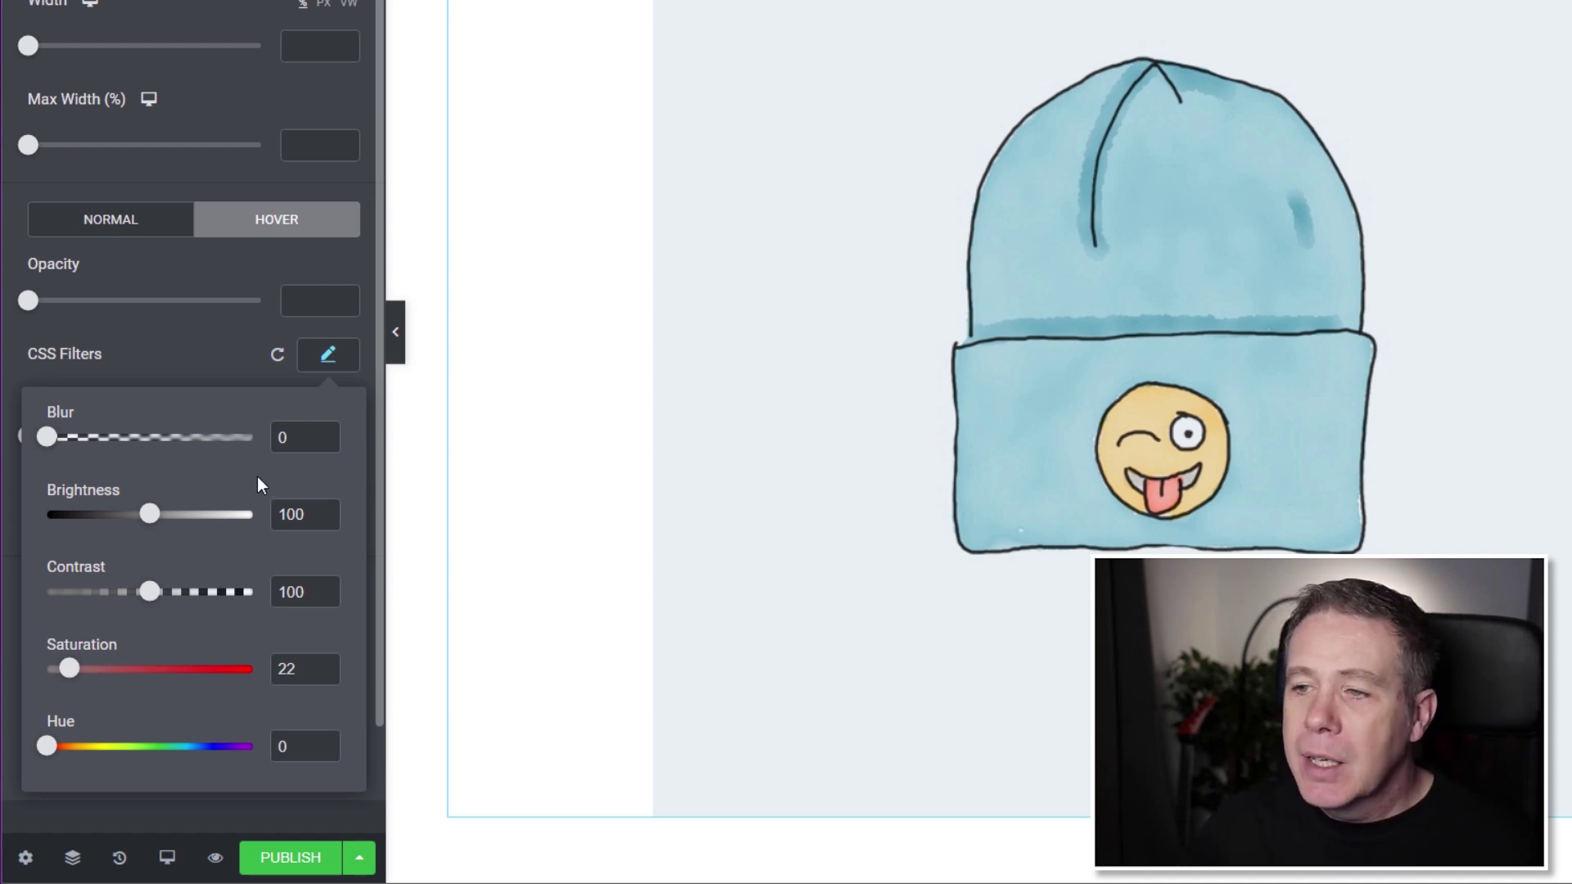
{"action": "left_click", "coordinate": [203, 352]}
{"action": "left_click_drag", "start_coordinate": [28, 437], "coordinate": [66, 439]}
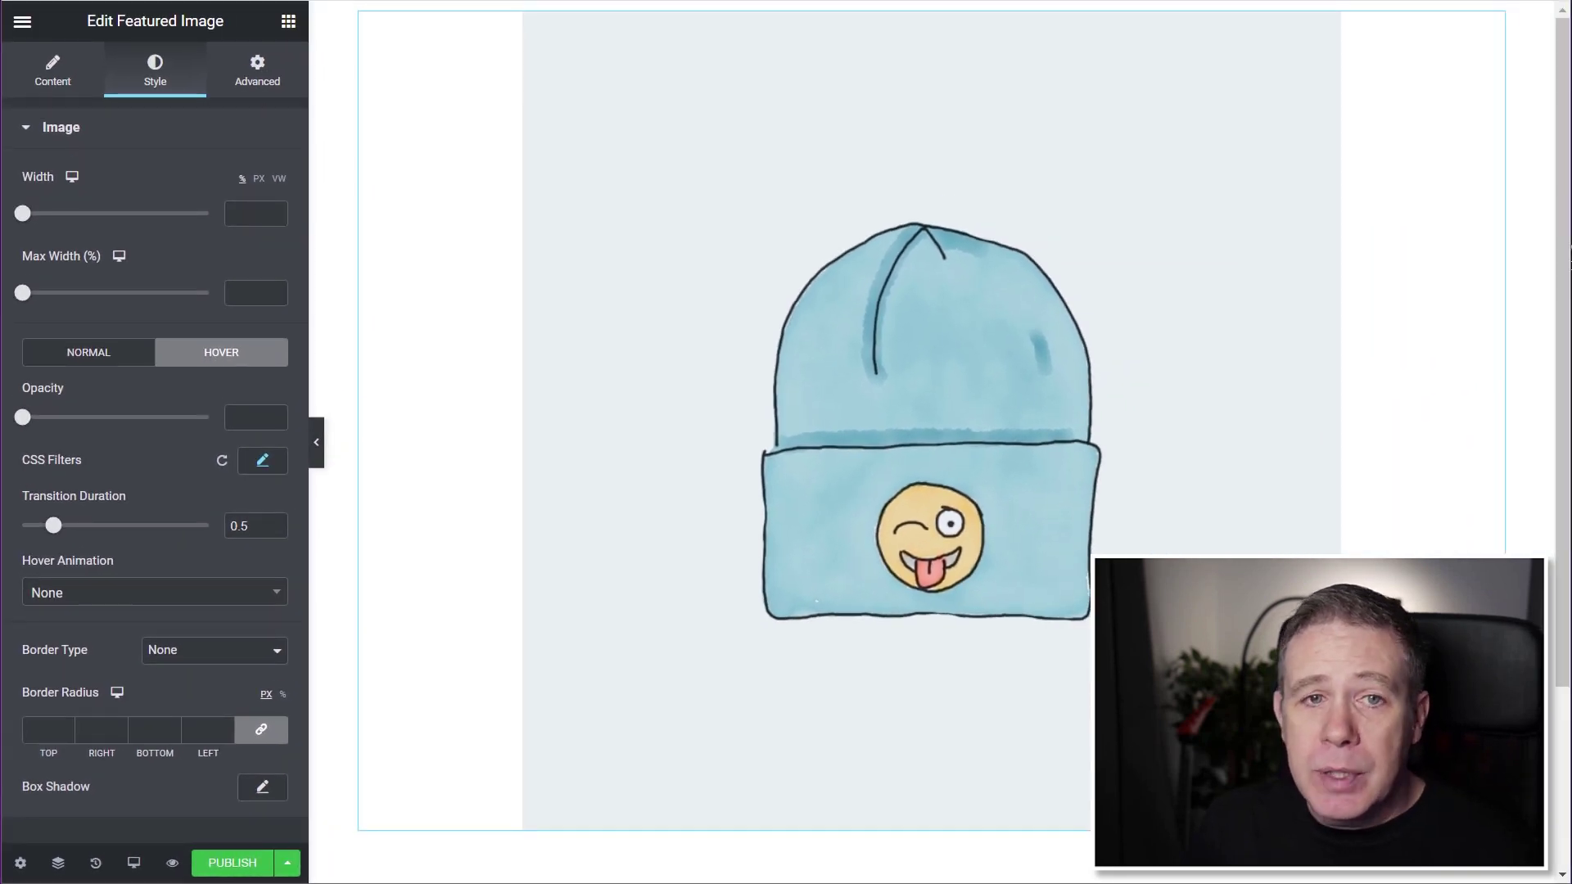
{"action": "scroll", "coordinate": [833, 565], "scroll_direction": "down", "scroll_amount": 1}
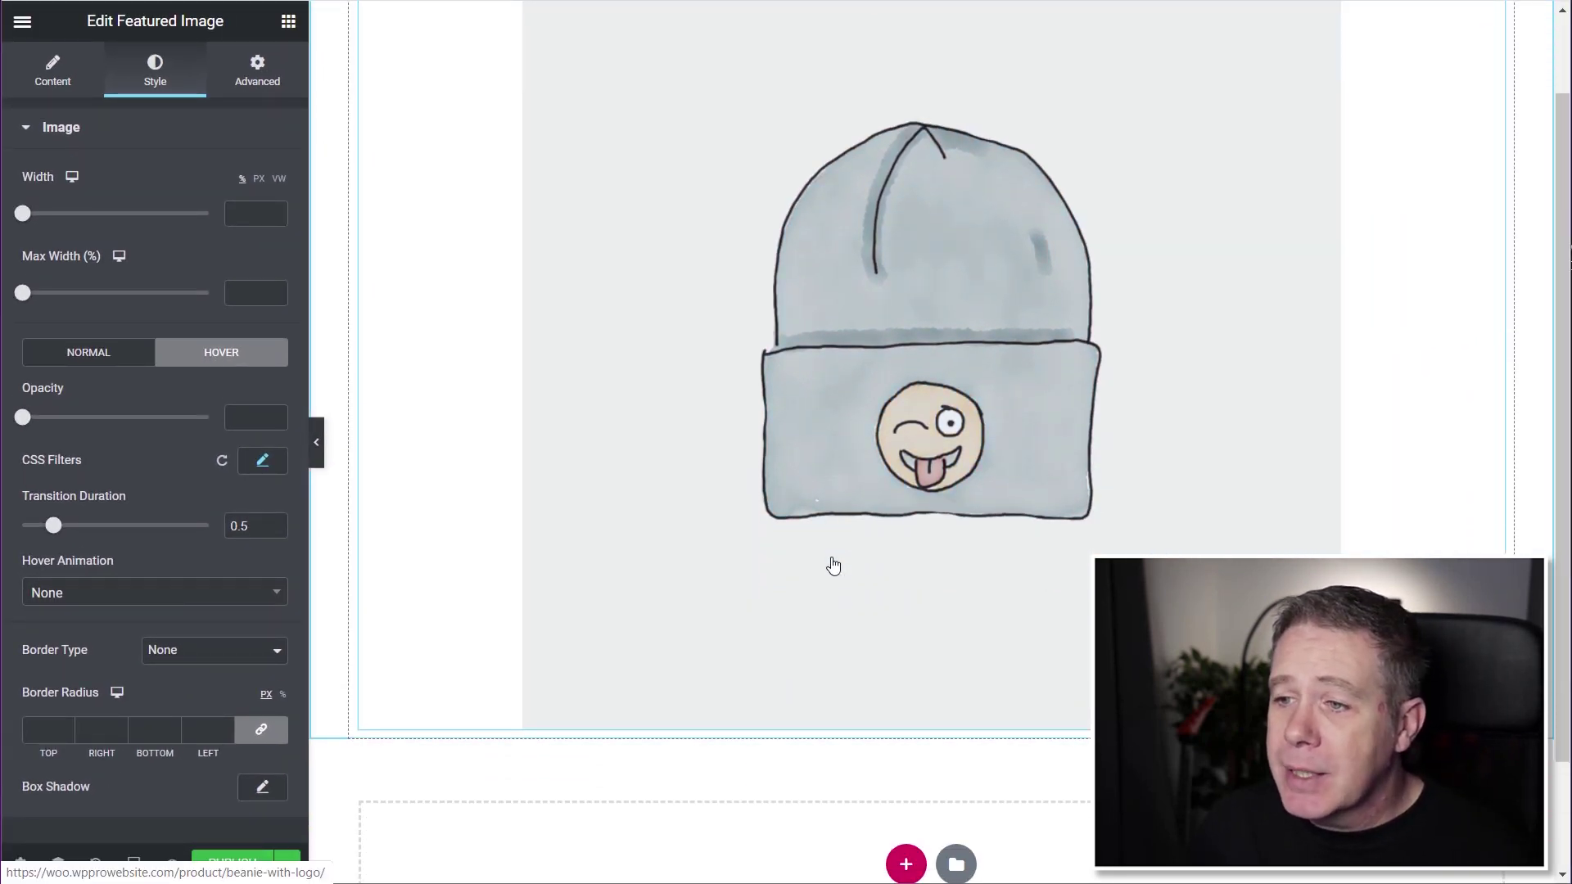
{"action": "scroll", "coordinate": [834, 565], "scroll_direction": "down", "scroll_amount": 1}
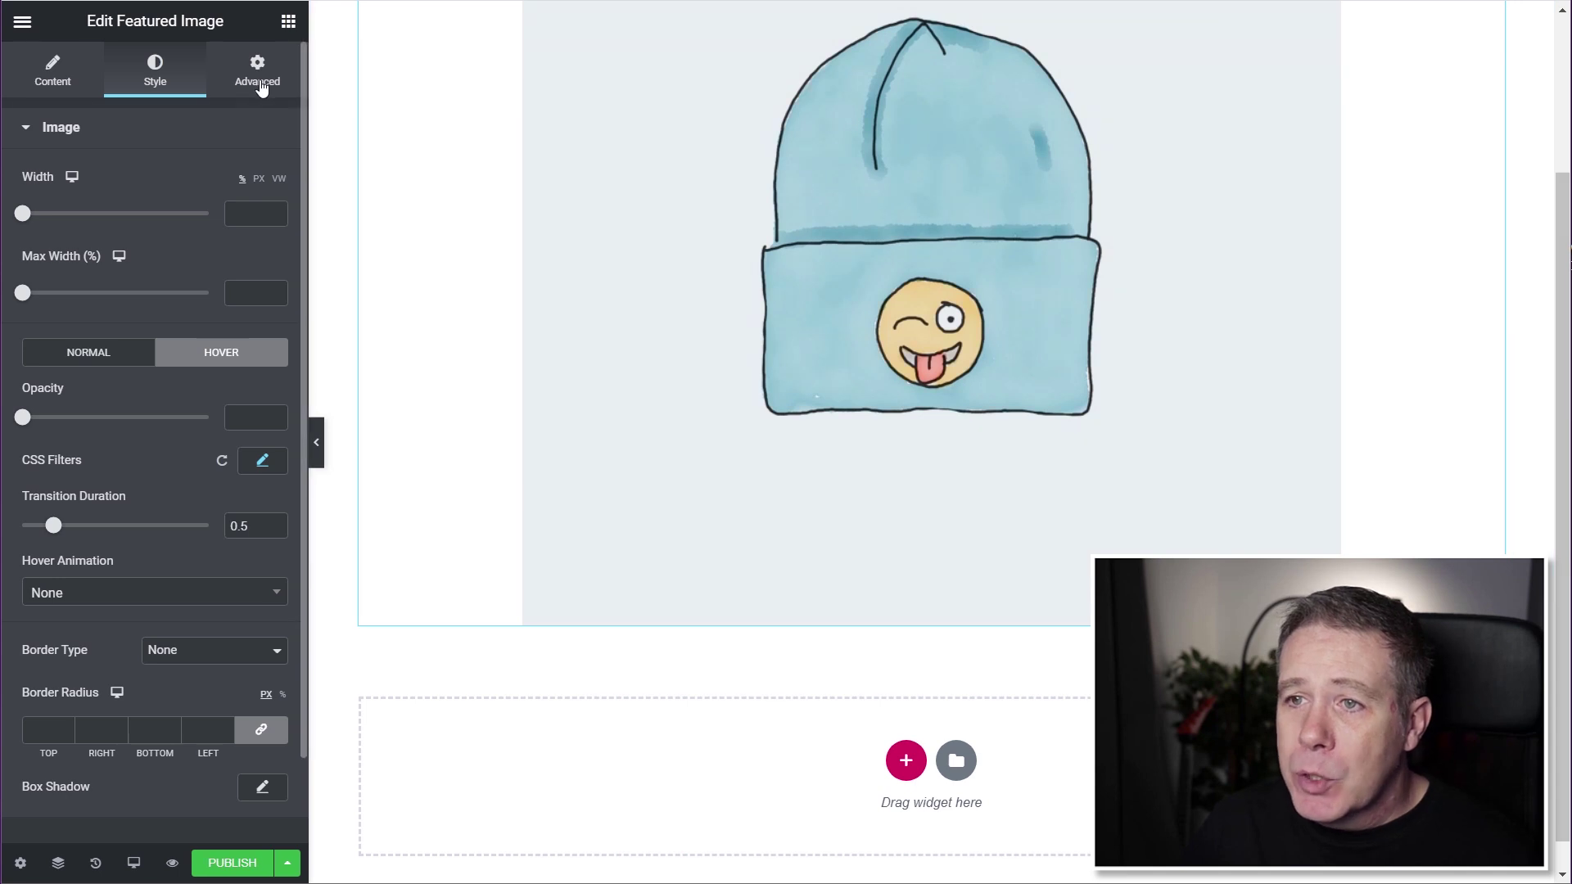
- Add a Post Title widget below the featured image and paste the previously copied heading style onto it
{"action": "left_click", "coordinate": [288, 20]}
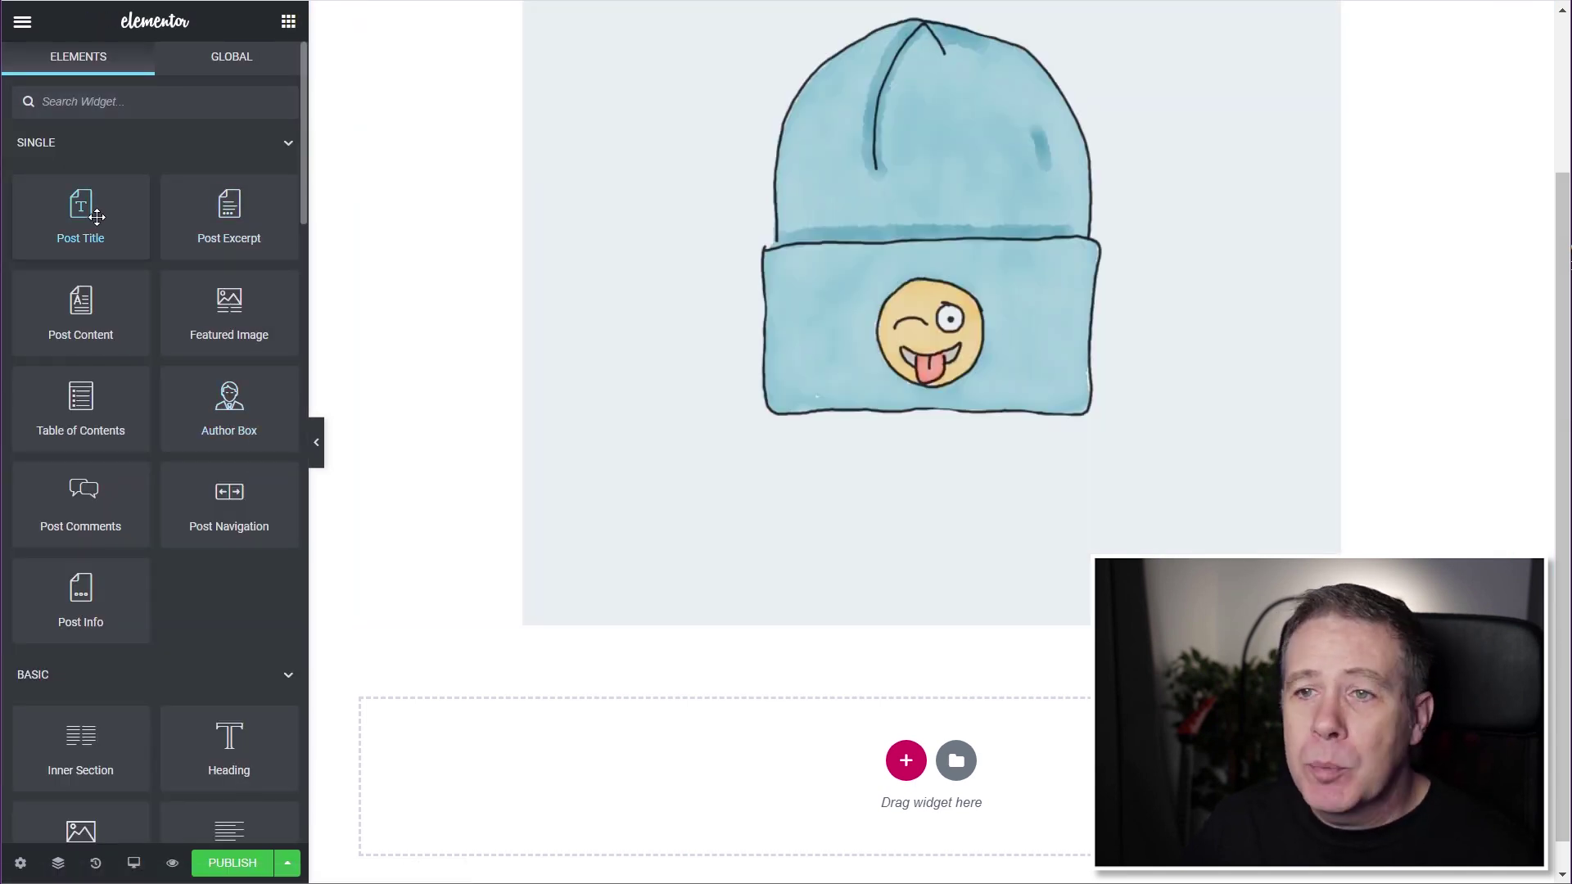
{"action": "left_click_drag", "start_coordinate": [97, 216], "coordinate": [686, 606]}
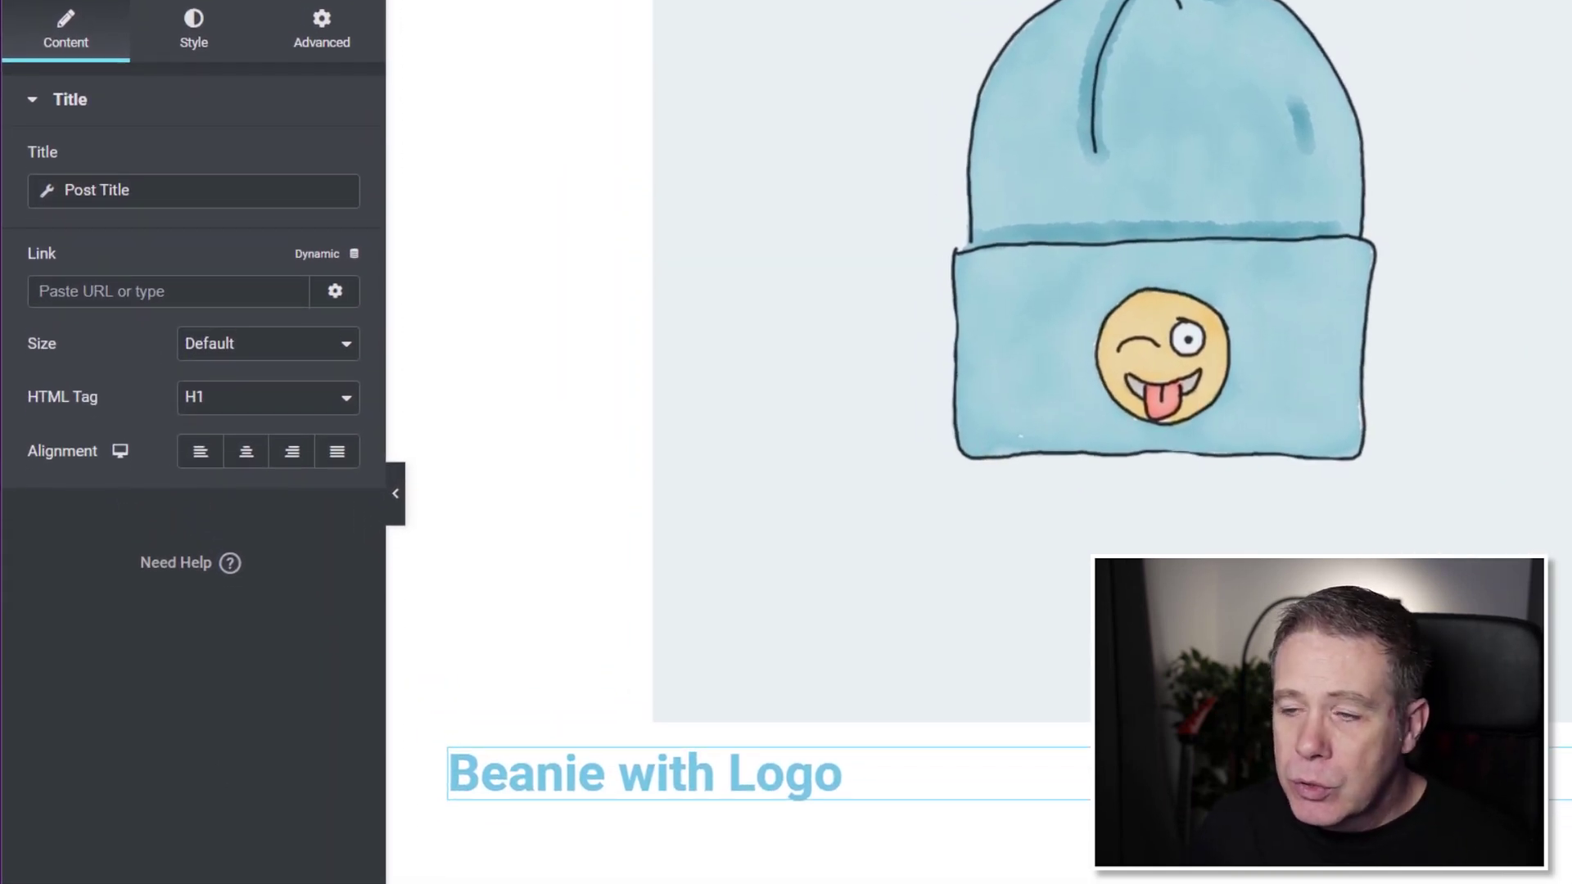
{"action": "right_click", "coordinate": [698, 810]}
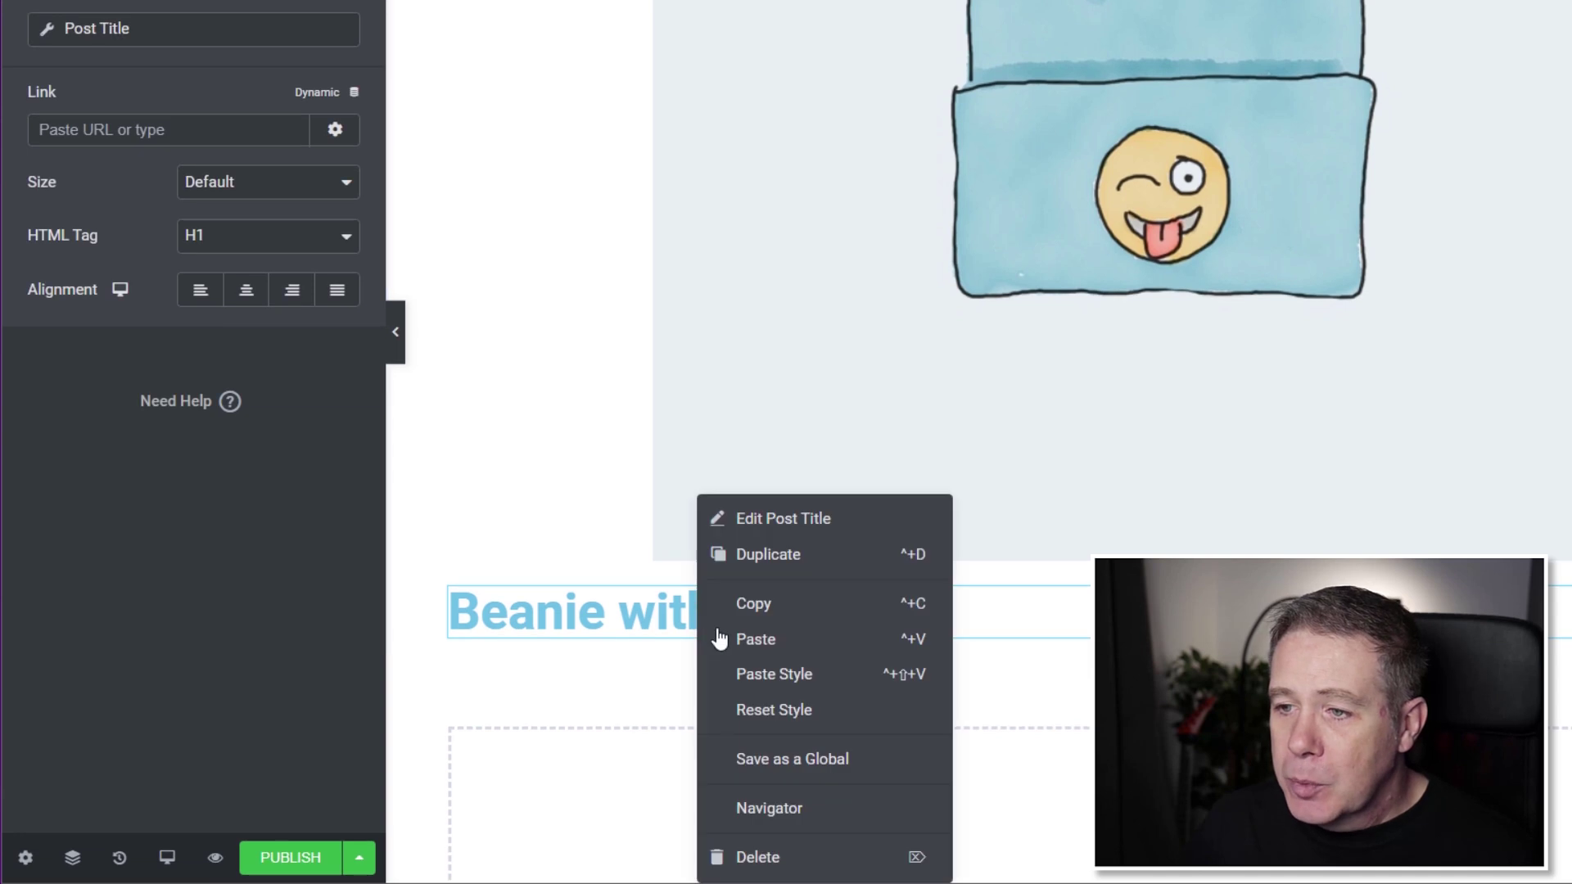
{"action": "left_click", "coordinate": [822, 679]}
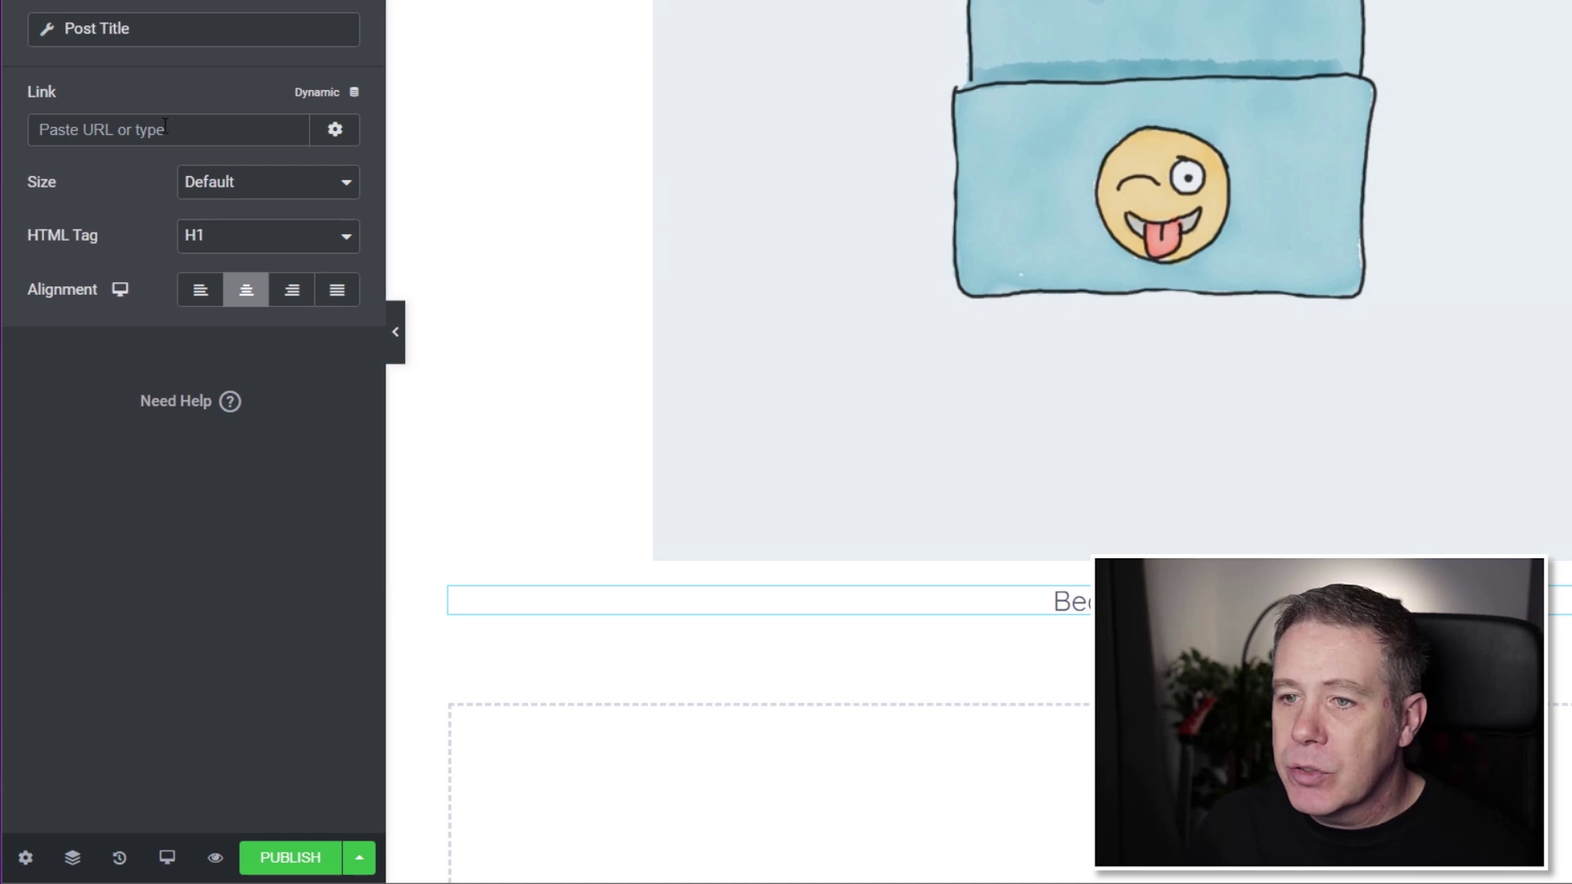
- Set the post title's HTML tag to H2 and link it to the dynamic Post URL
{"action": "left_click", "coordinate": [288, 244]}
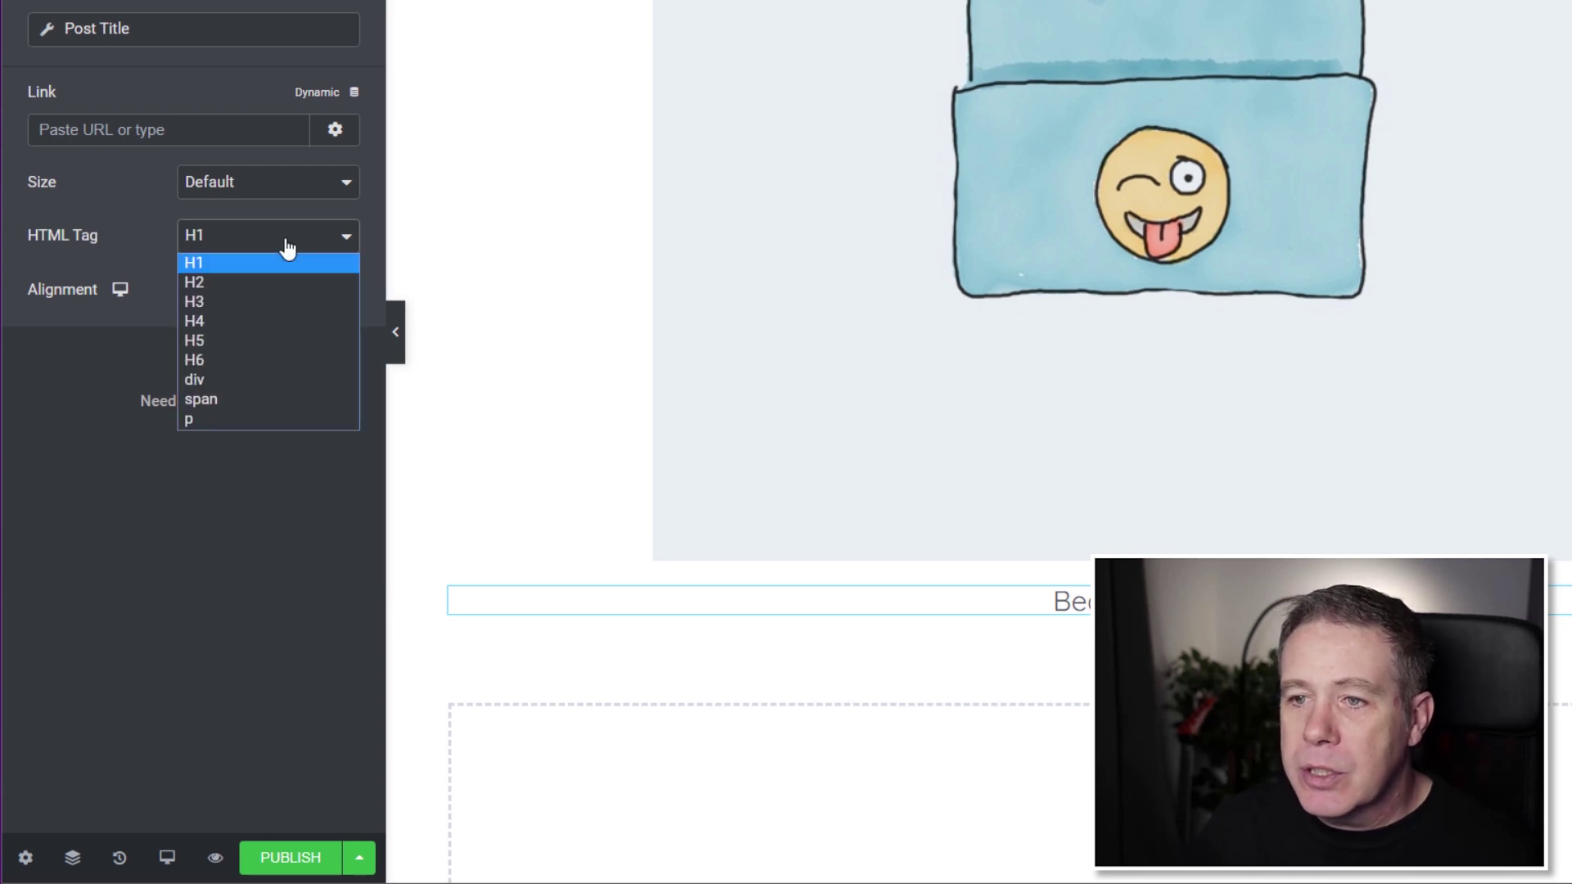
{"action": "left_click", "coordinate": [251, 282]}
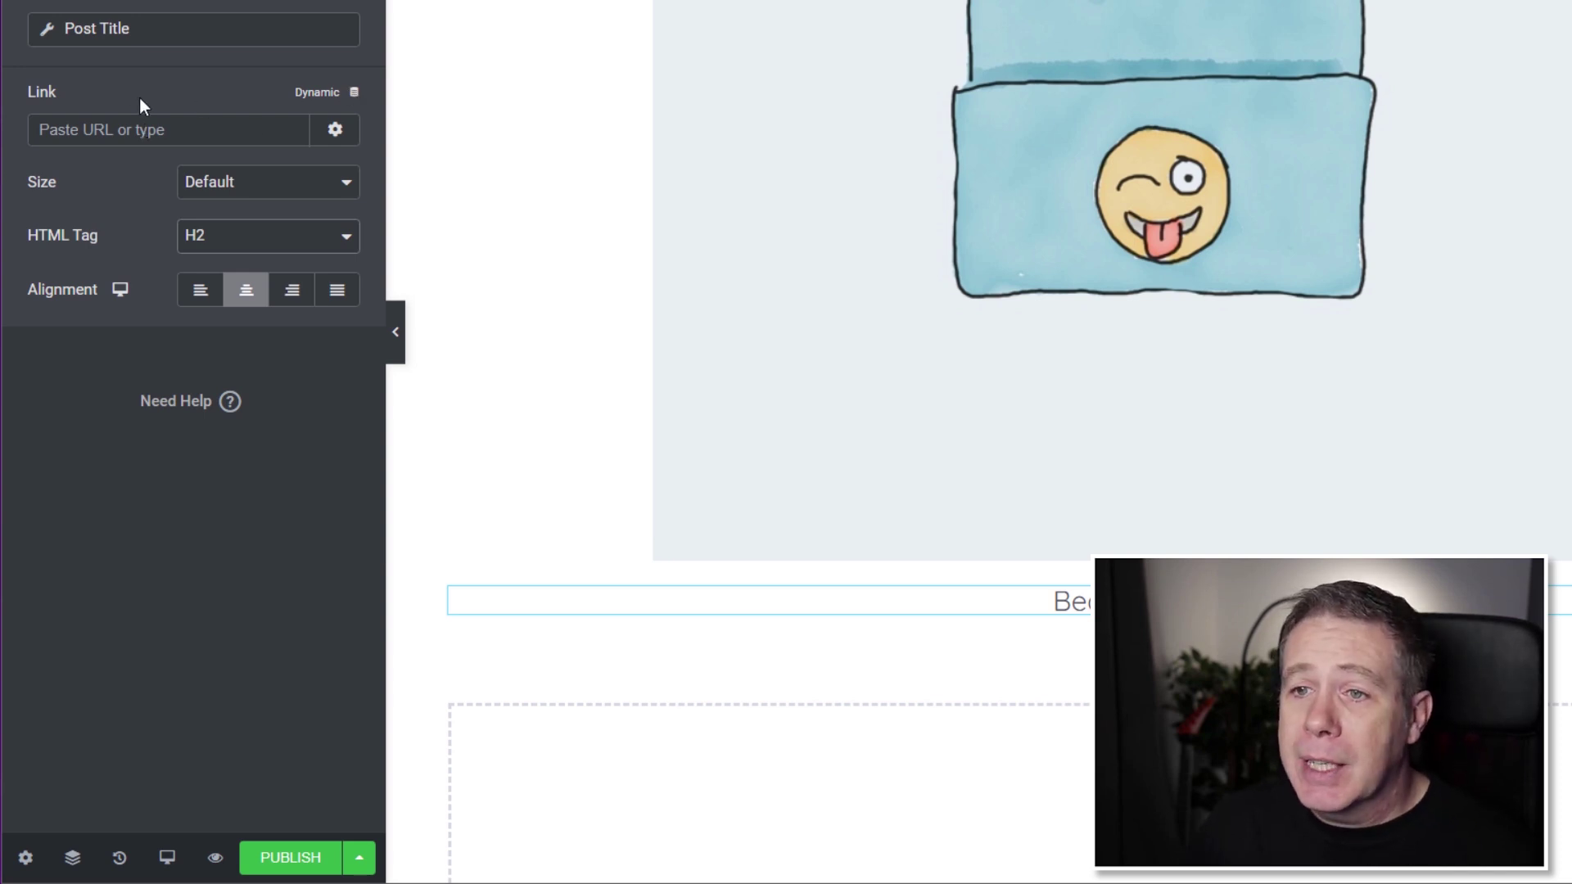
{"action": "left_click", "coordinate": [354, 93]}
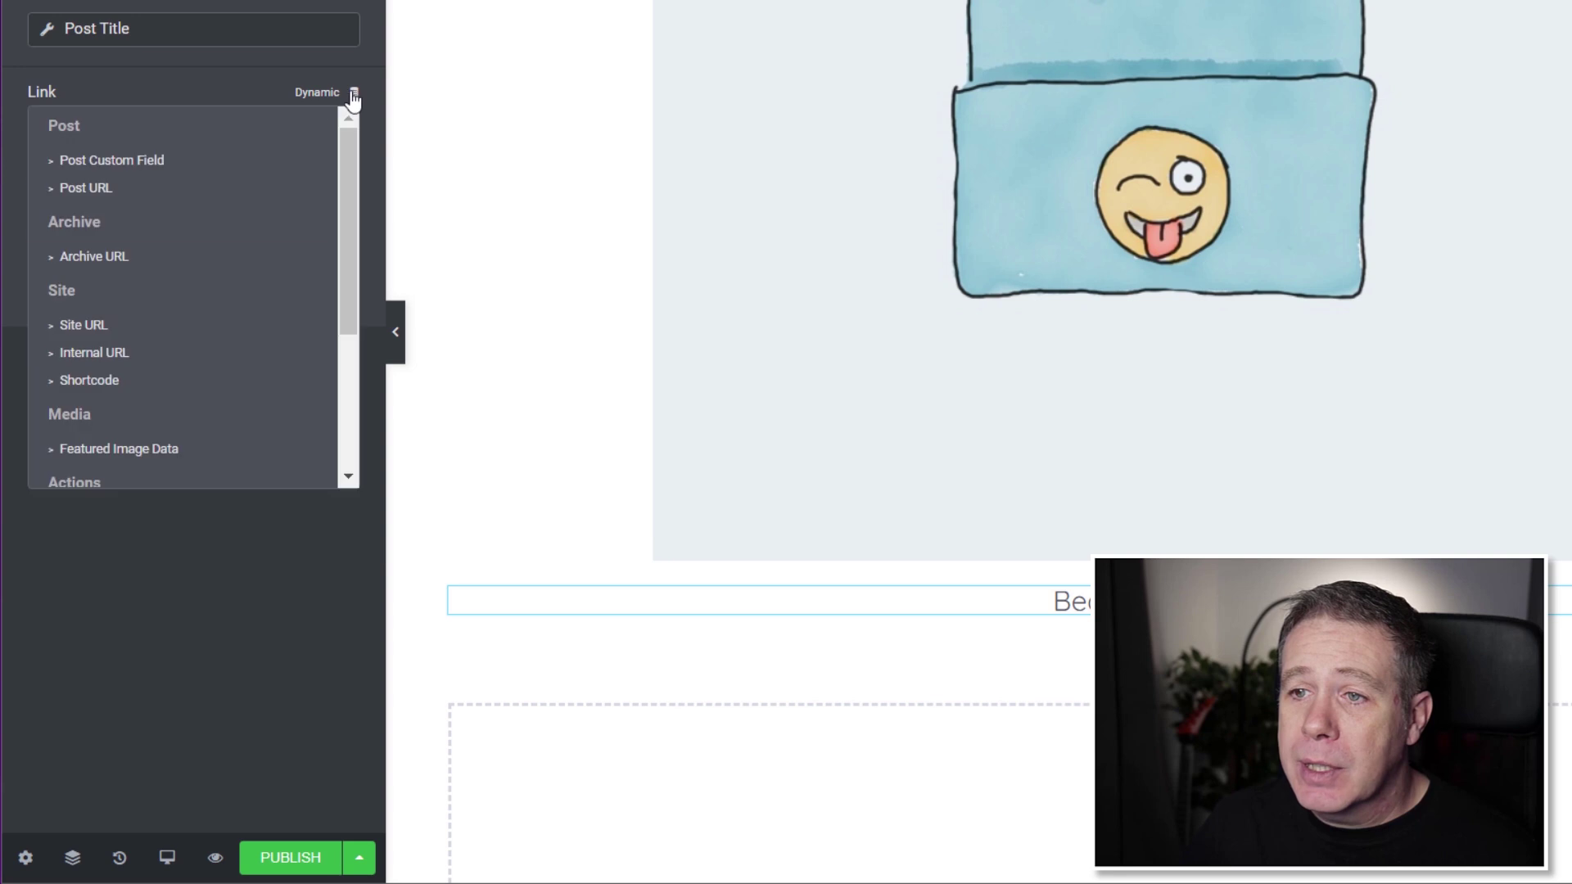
{"action": "left_click", "coordinate": [92, 190]}
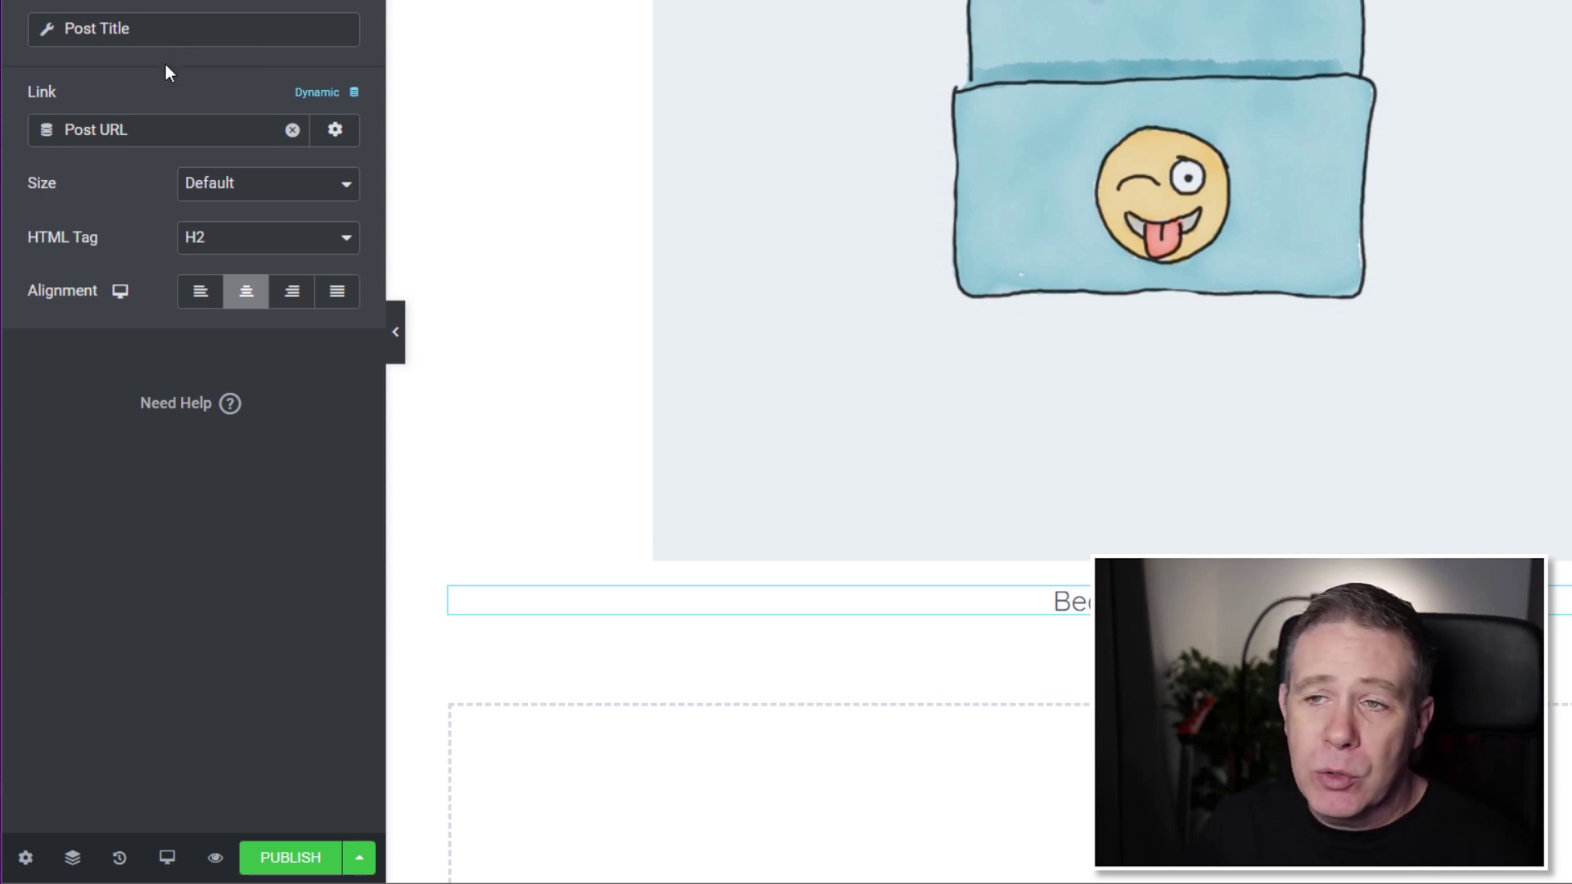
- Add a Text Editor widget below the title, fill it with the dynamic Post Summary, and centre its text
{"action": "left_click", "coordinate": [360, 27]}
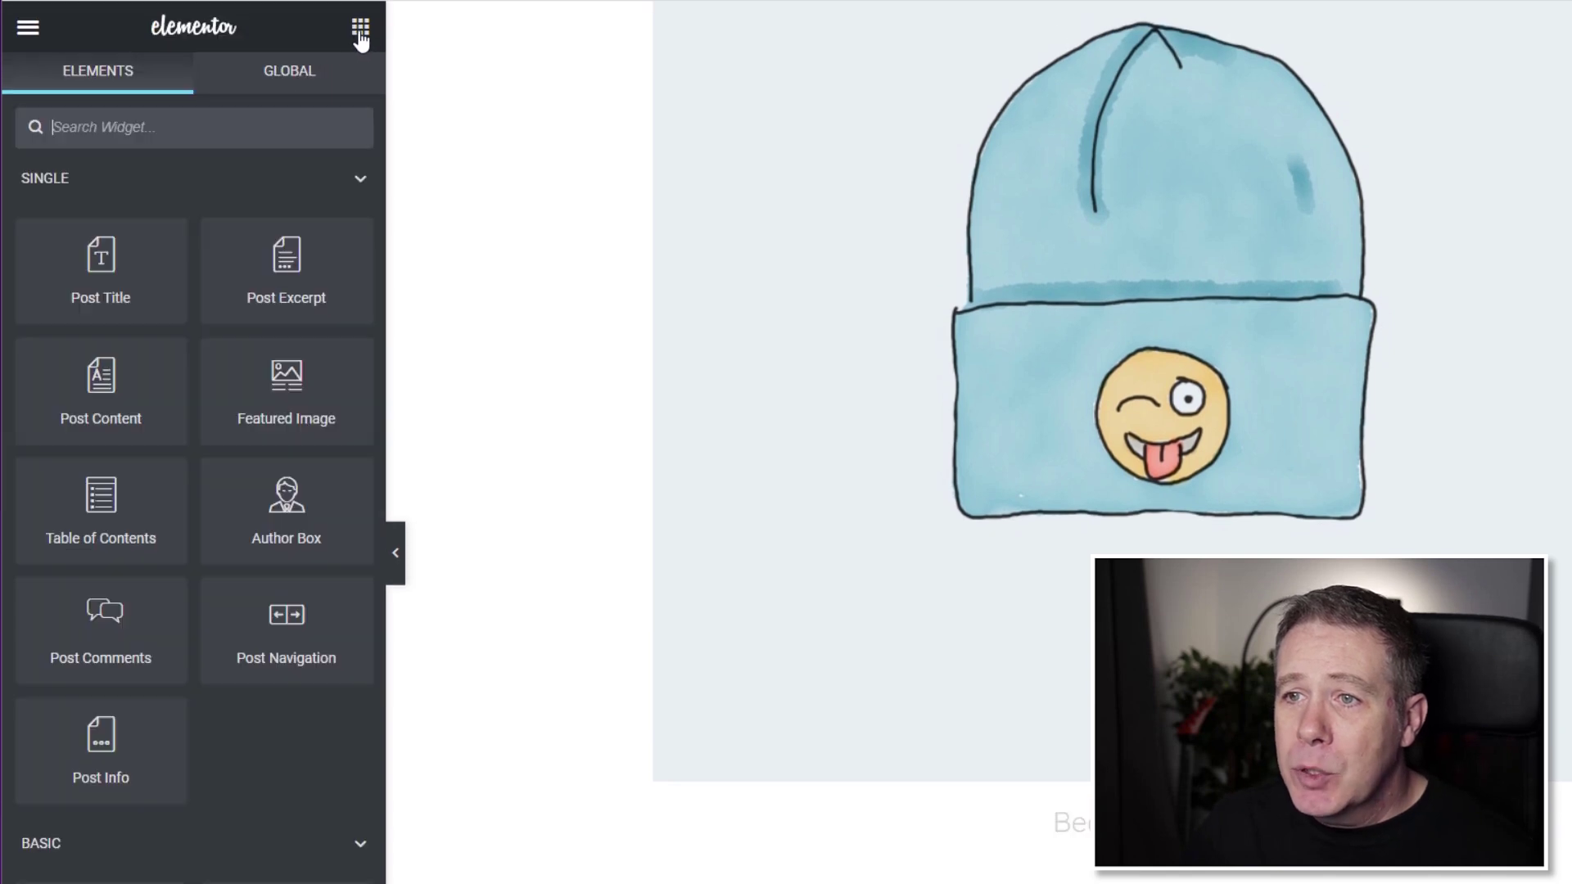
{"action": "scroll", "coordinate": [286, 840], "scroll_direction": "down", "scroll_amount": 4}
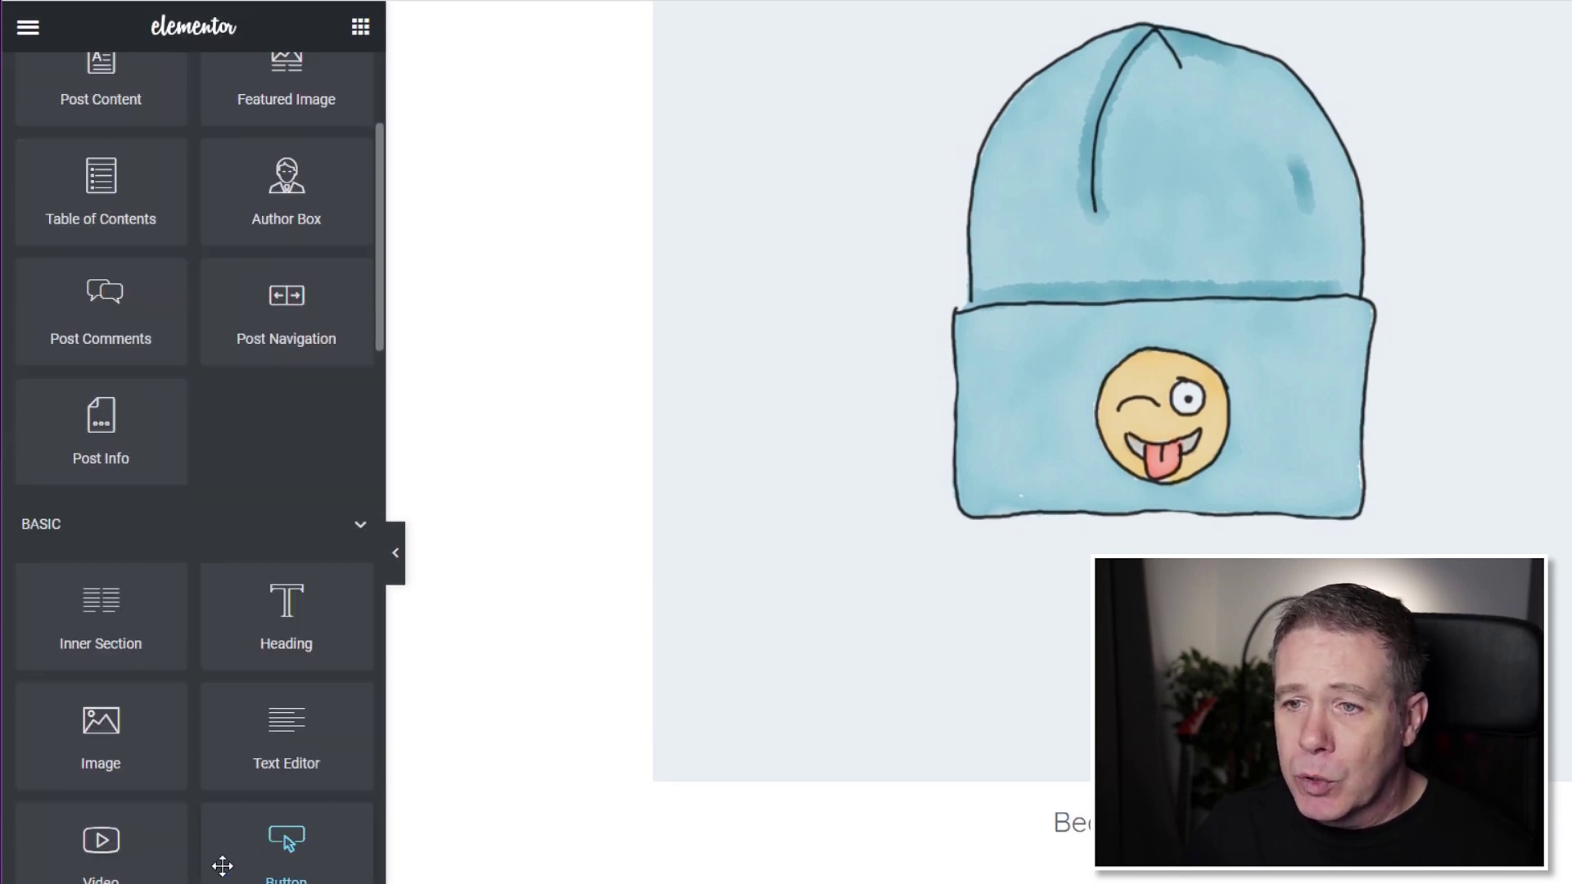
{"action": "scroll", "coordinate": [224, 841], "scroll_direction": "down", "scroll_amount": 2}
{"action": "left_click_drag", "start_coordinate": [309, 589], "coordinate": [1219, 874]}
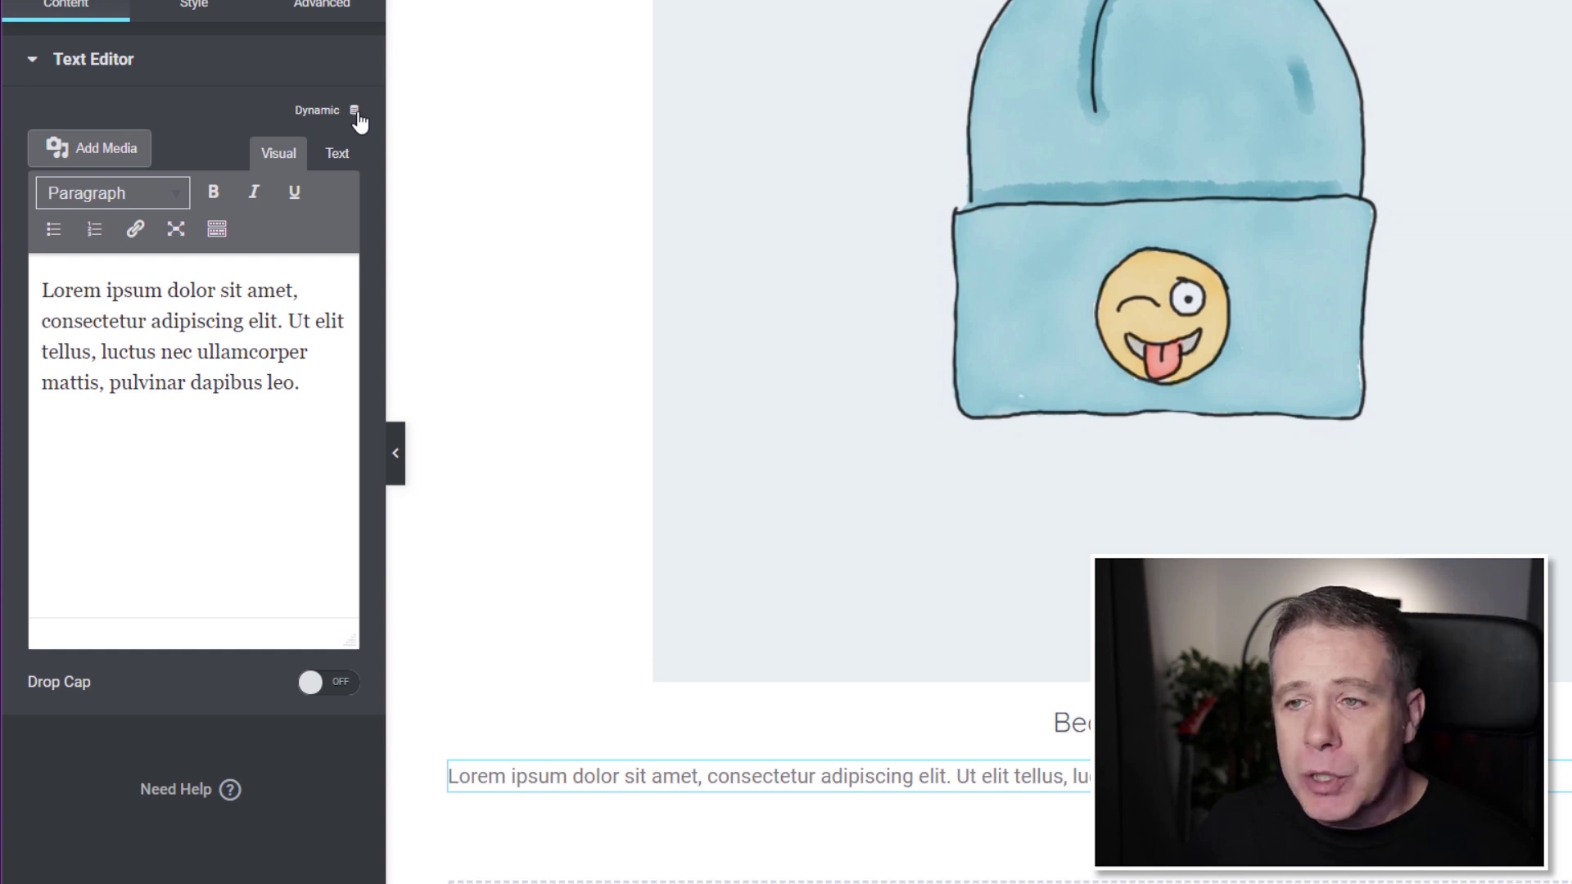
{"action": "left_click", "coordinate": [354, 111]}
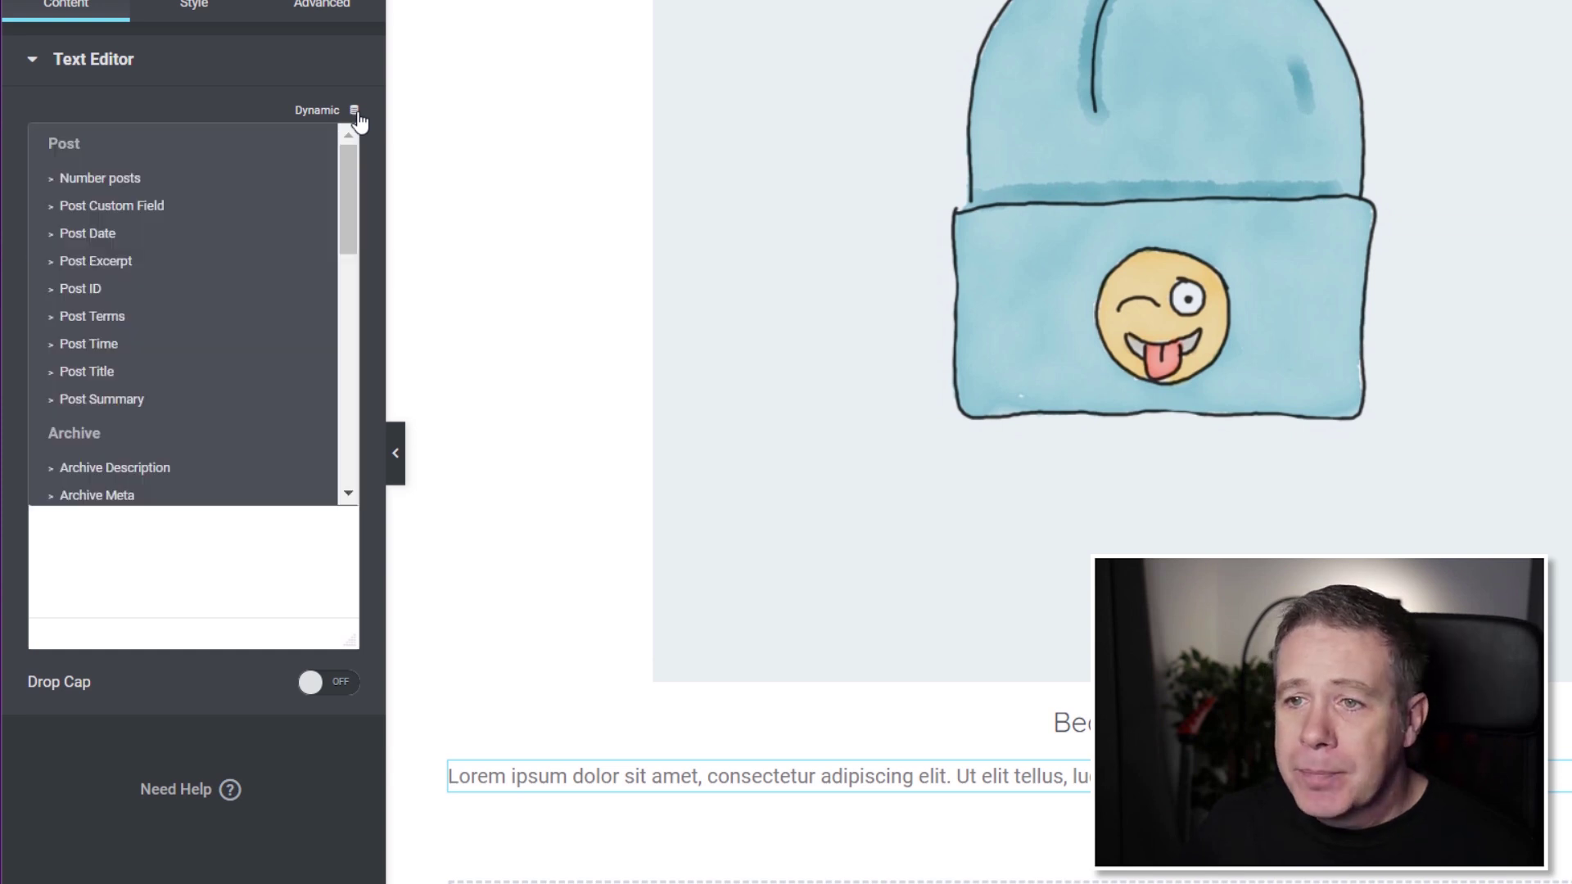
{"action": "left_click", "coordinate": [131, 400]}
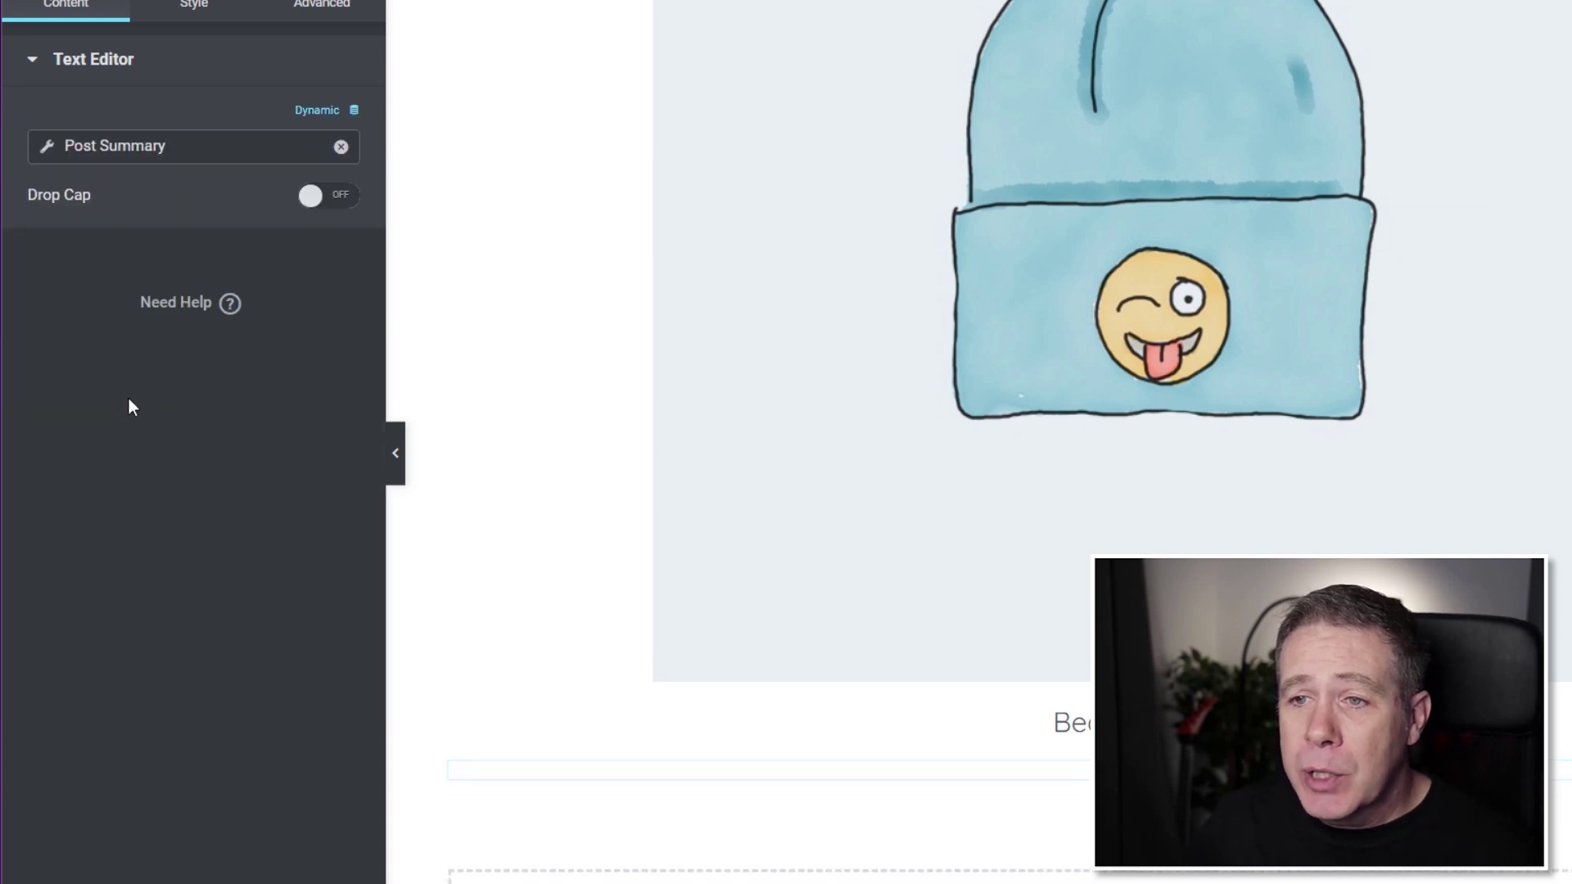
{"action": "left_click", "coordinate": [51, 156]}
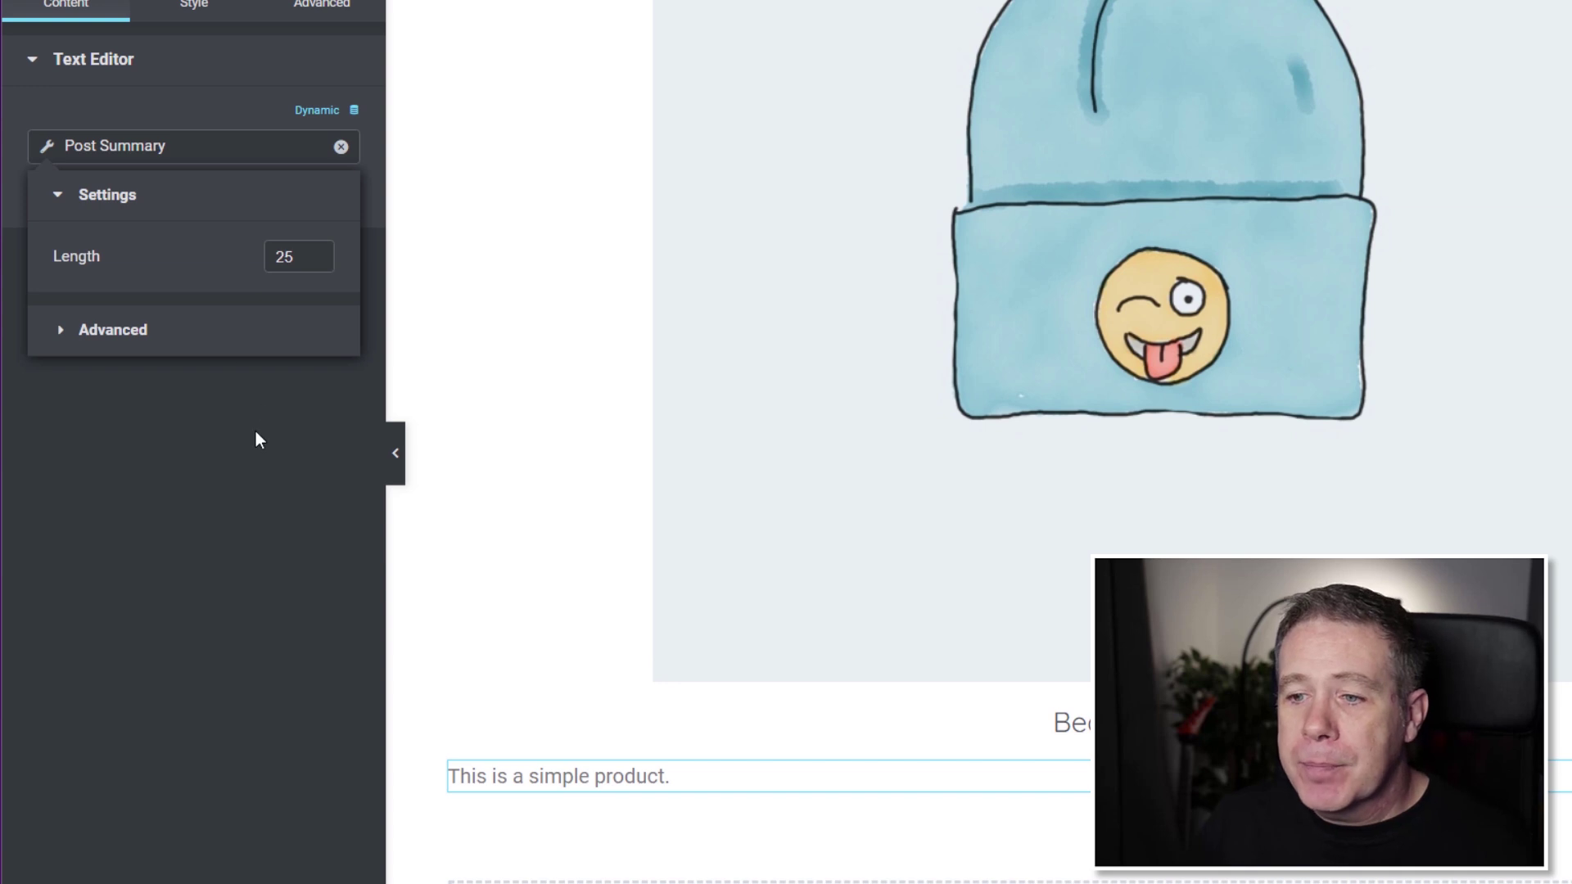
{"action": "left_click", "coordinate": [258, 472]}
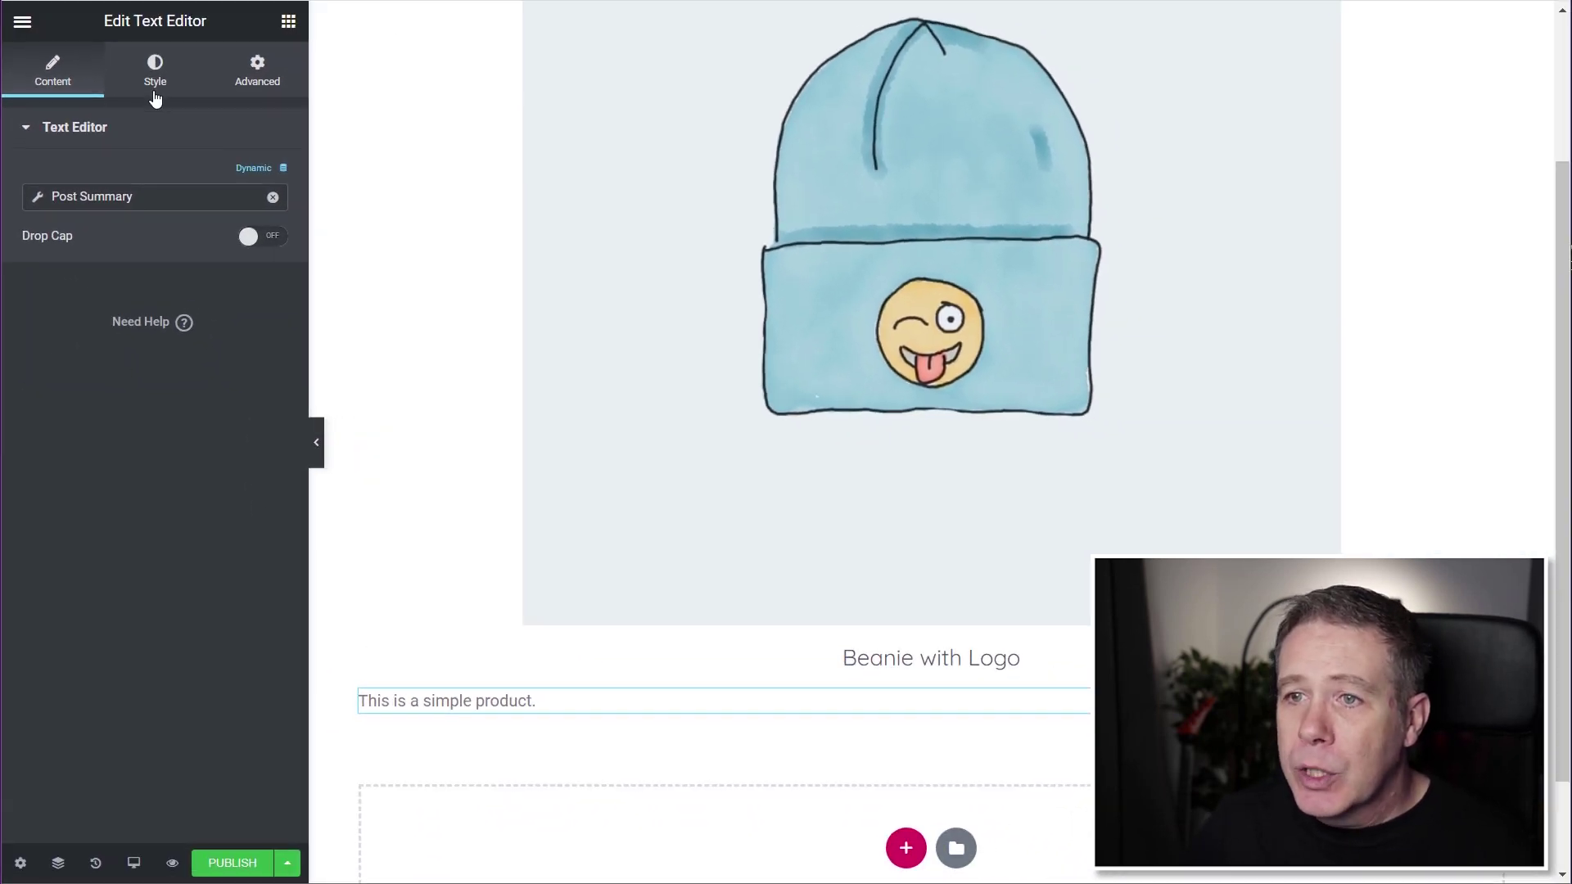
{"action": "left_click", "coordinate": [155, 89]}
{"action": "left_click", "coordinate": [197, 177]}
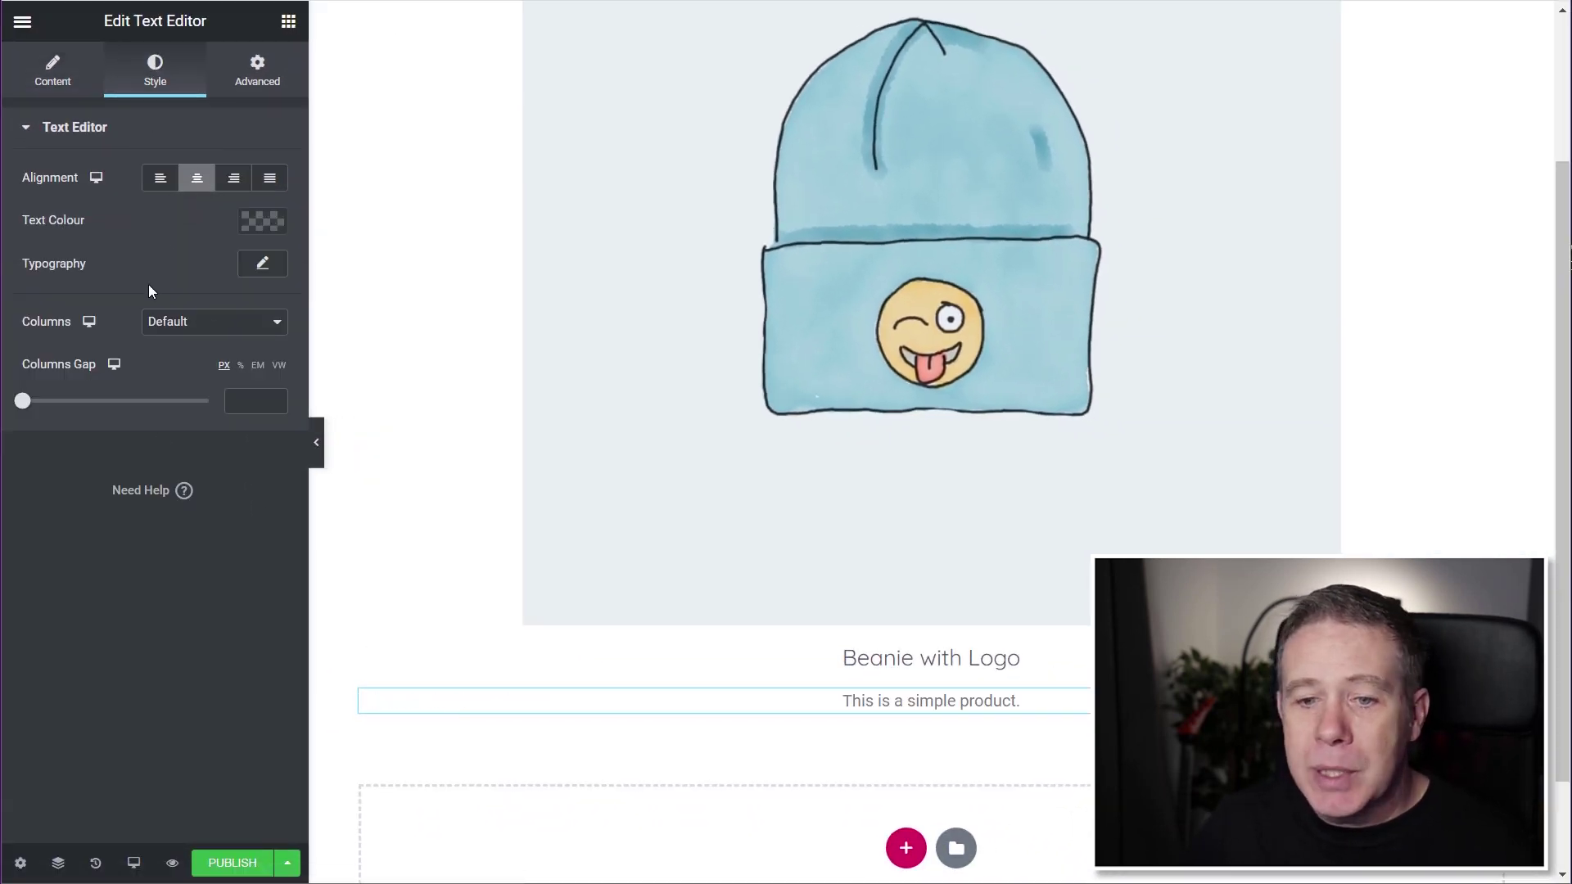
- Add another Text Editor widget below the summary, fill it with the dynamic WooCommerce Product Price, and centre it
{"action": "left_click", "coordinate": [288, 21]}
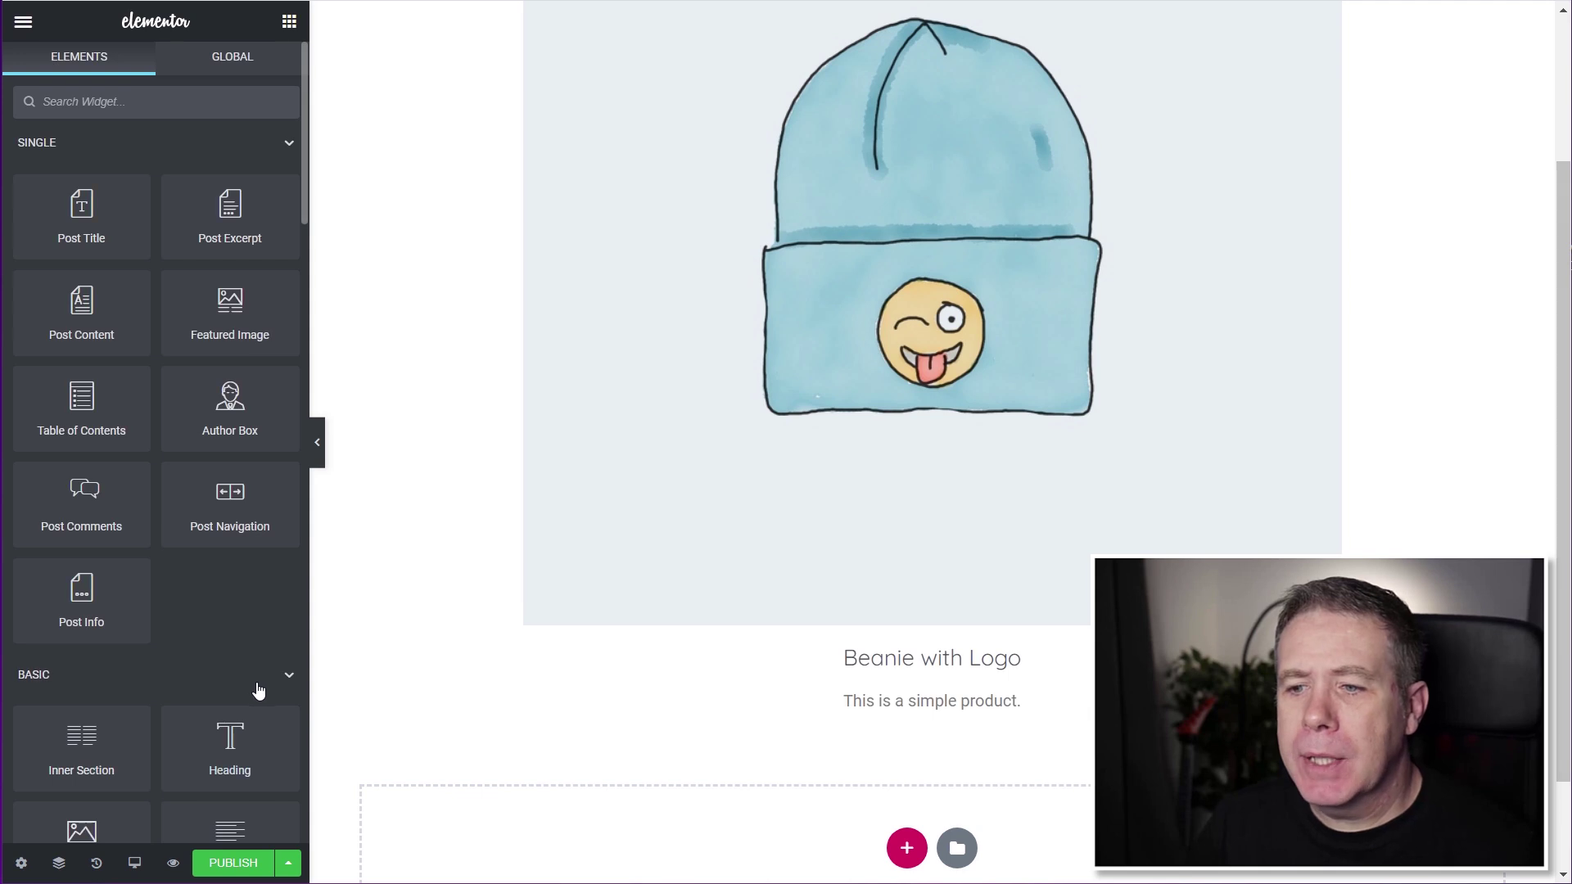
{"action": "scroll", "coordinate": [254, 688], "scroll_direction": "down", "scroll_amount": 3}
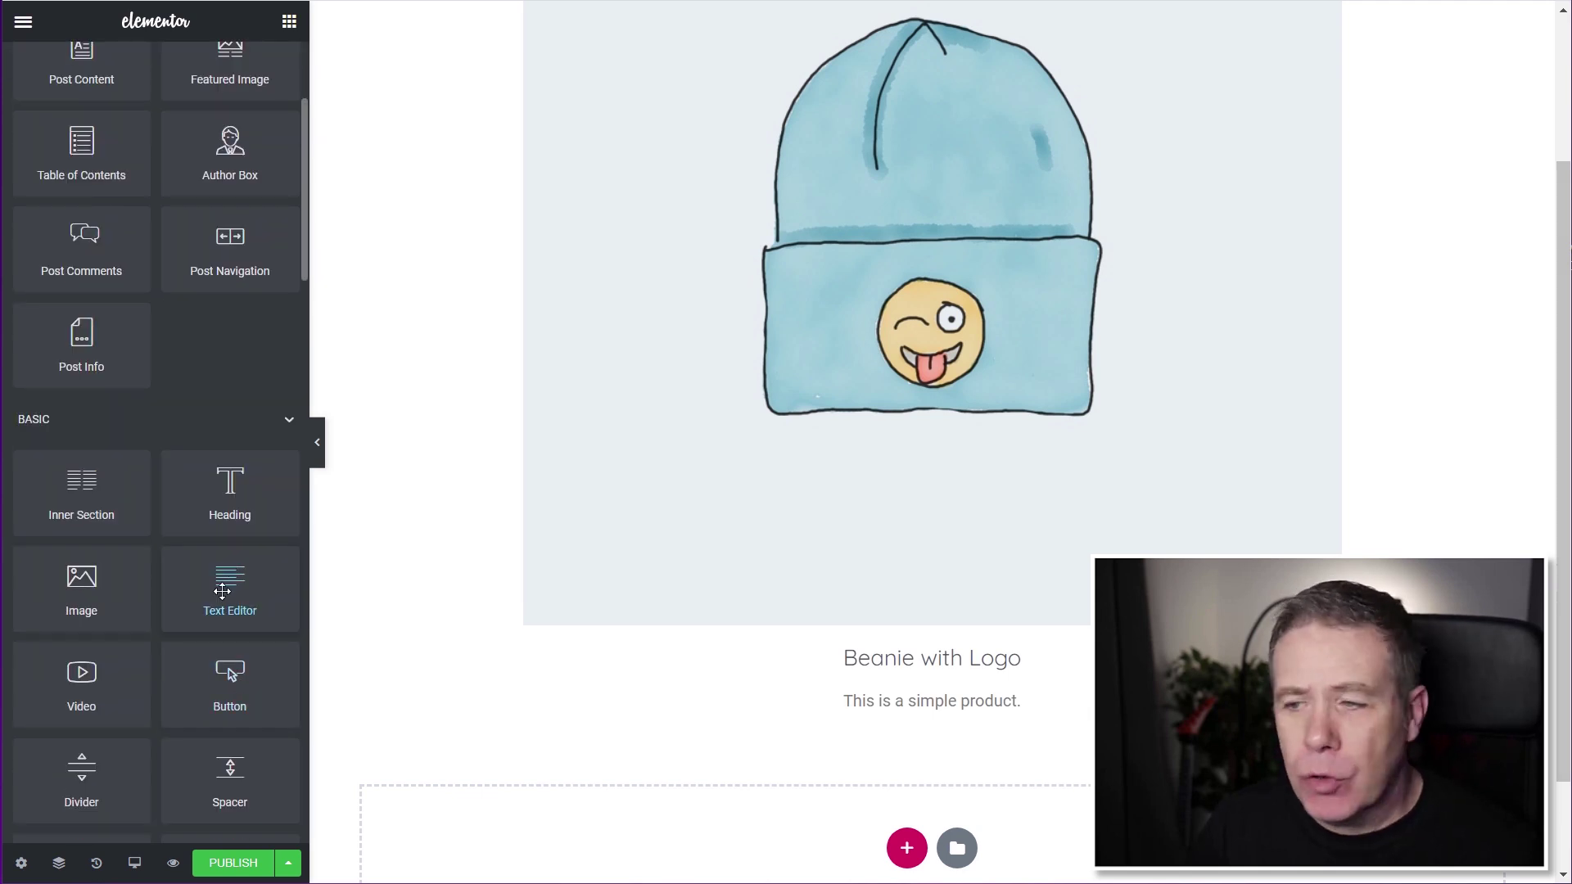
{"action": "left_click_drag", "start_coordinate": [222, 591], "coordinate": [702, 745]}
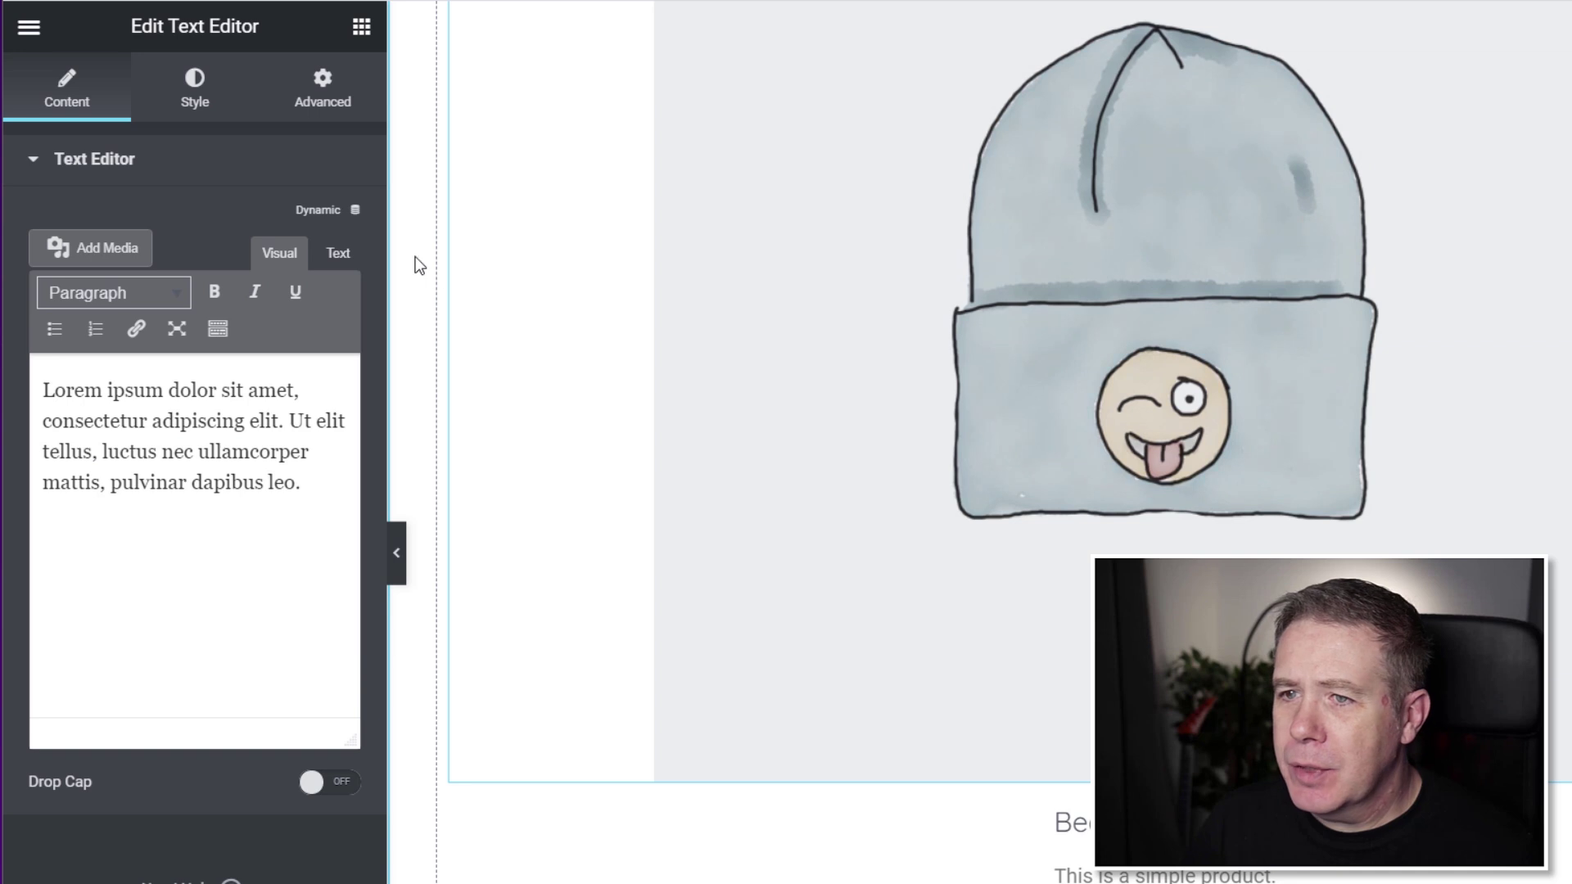
{"action": "left_click", "coordinate": [355, 210]}
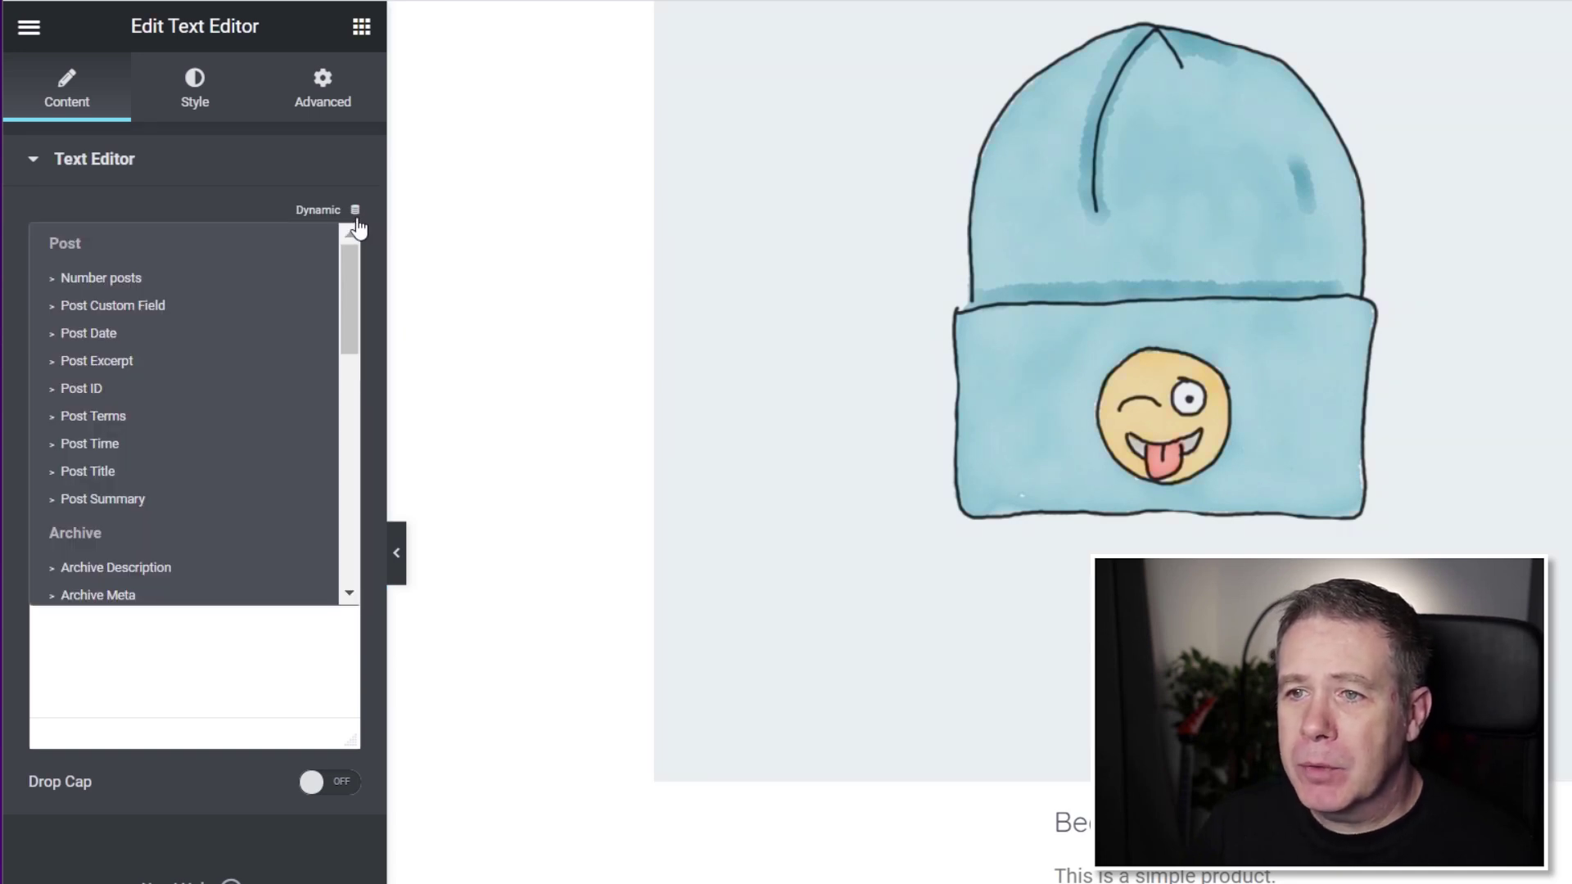
{"action": "left_click_drag", "start_coordinate": [352, 327], "coordinate": [339, 565]}
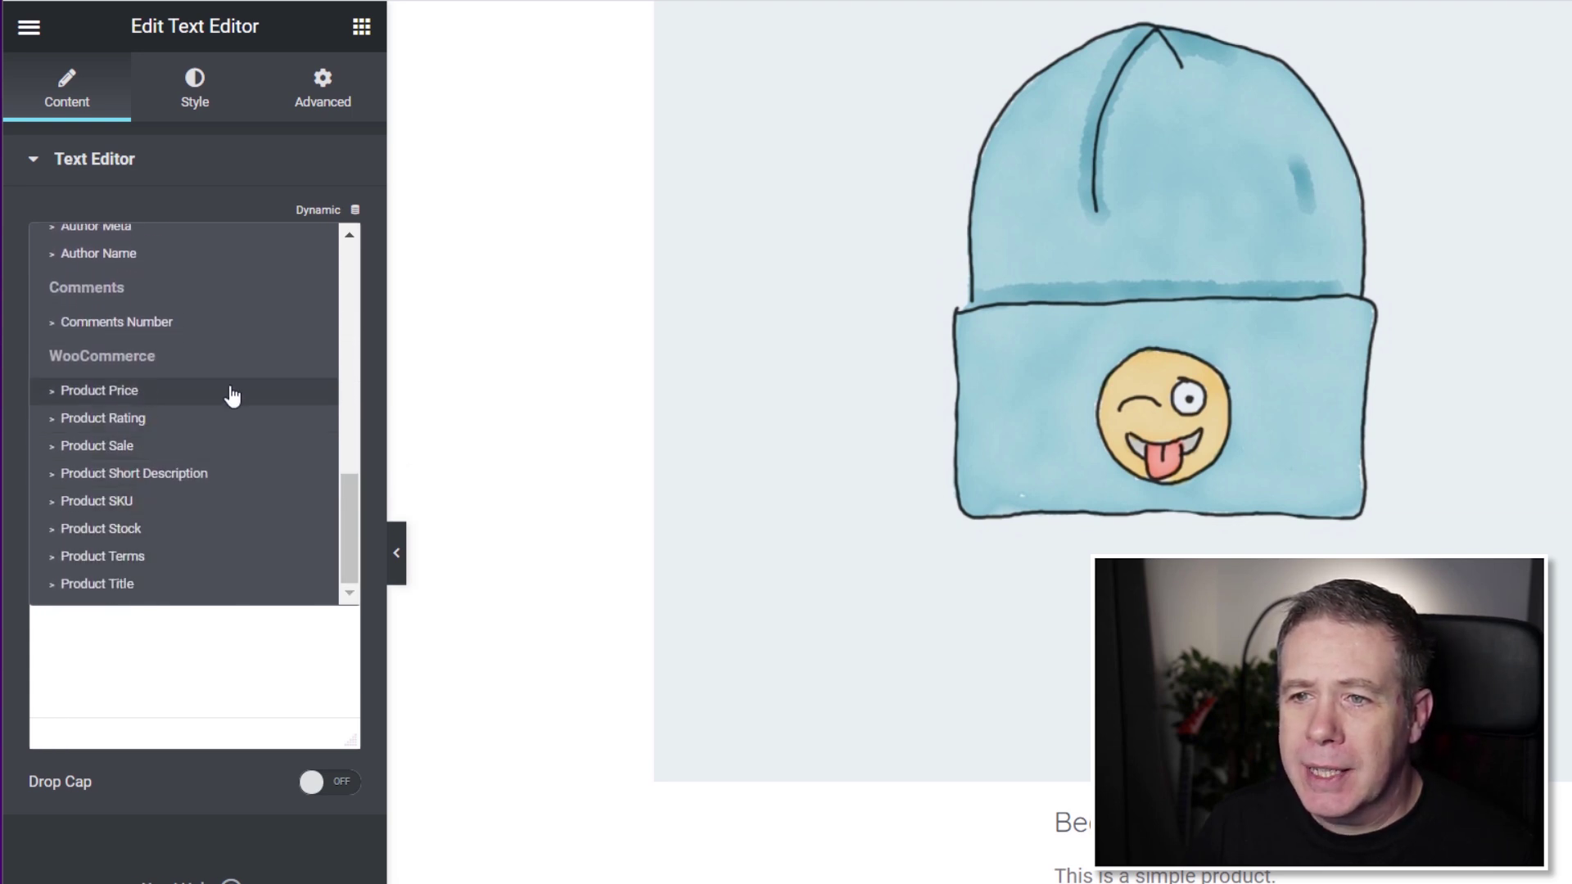
{"action": "left_click", "coordinate": [99, 395]}
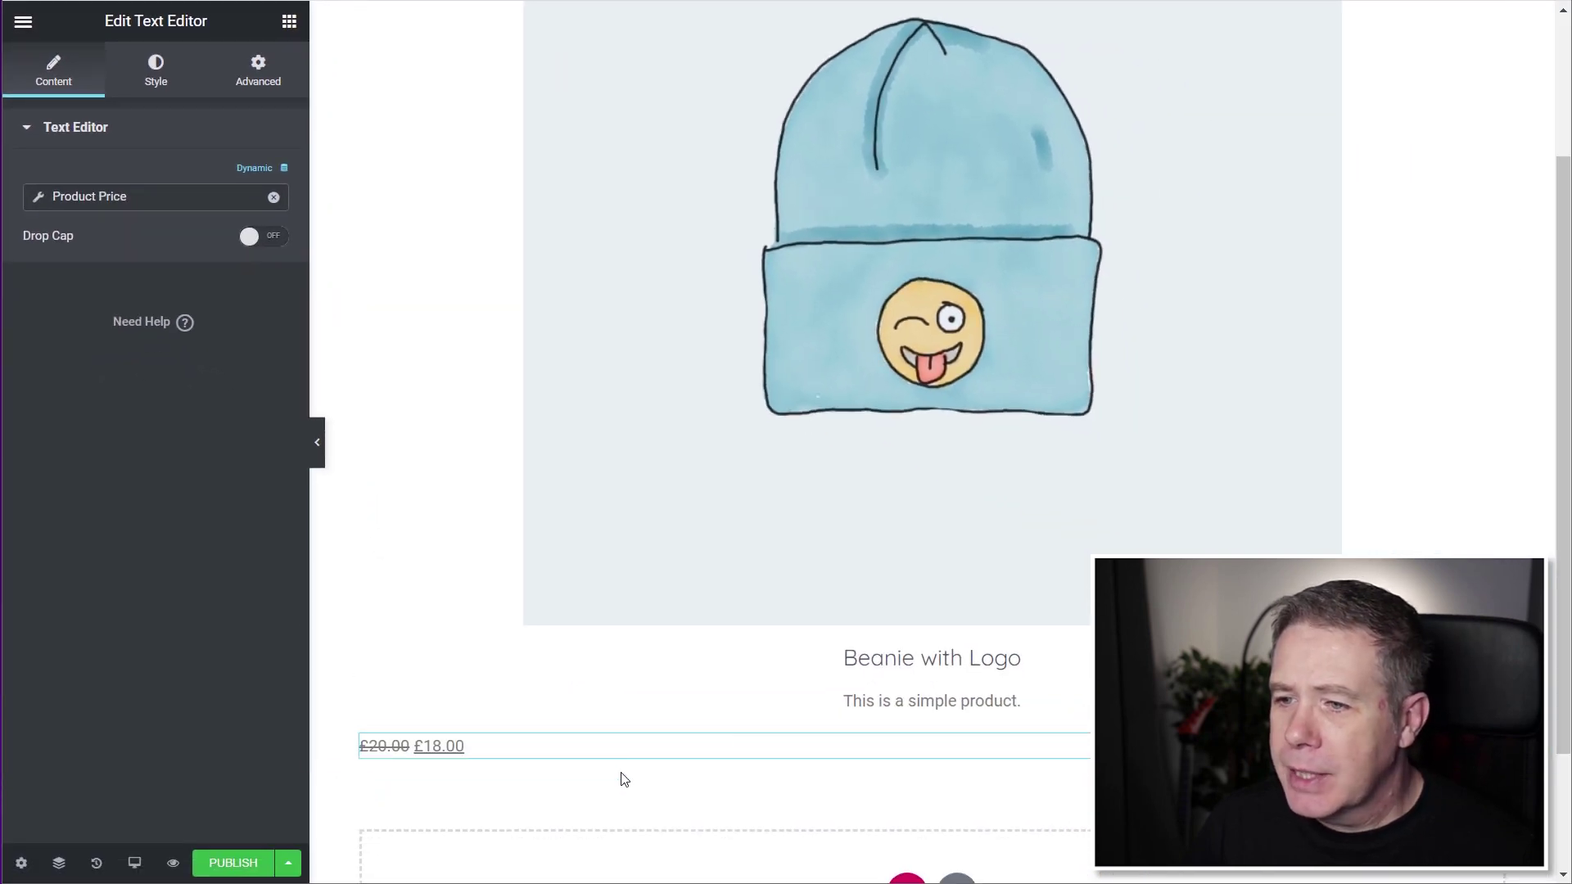
{"action": "left_click", "coordinate": [162, 69]}
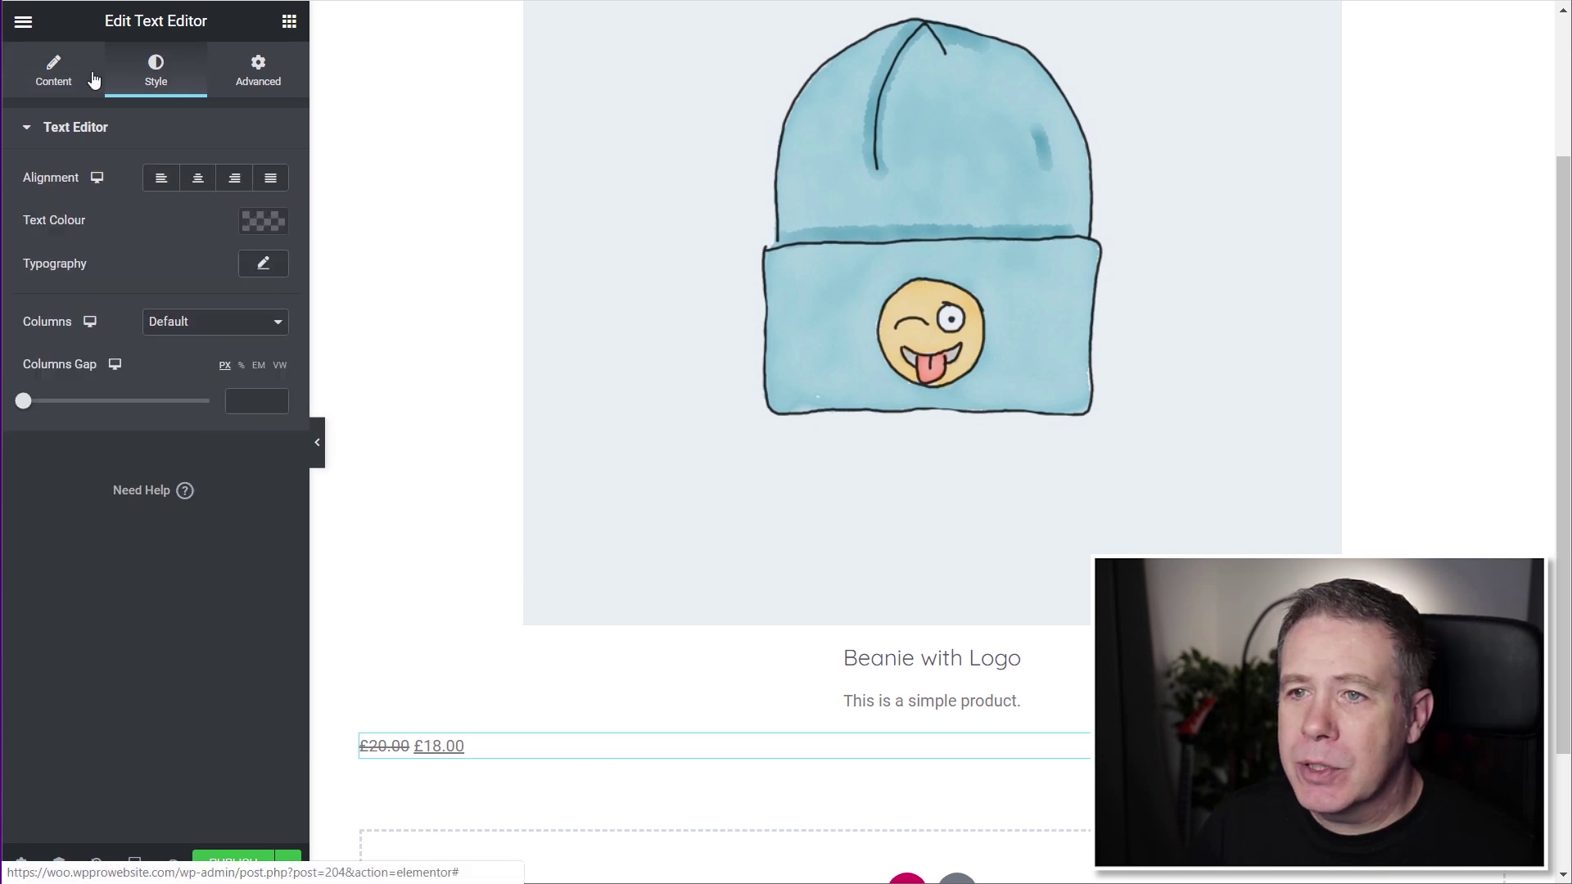
{"action": "left_click", "coordinate": [197, 181]}
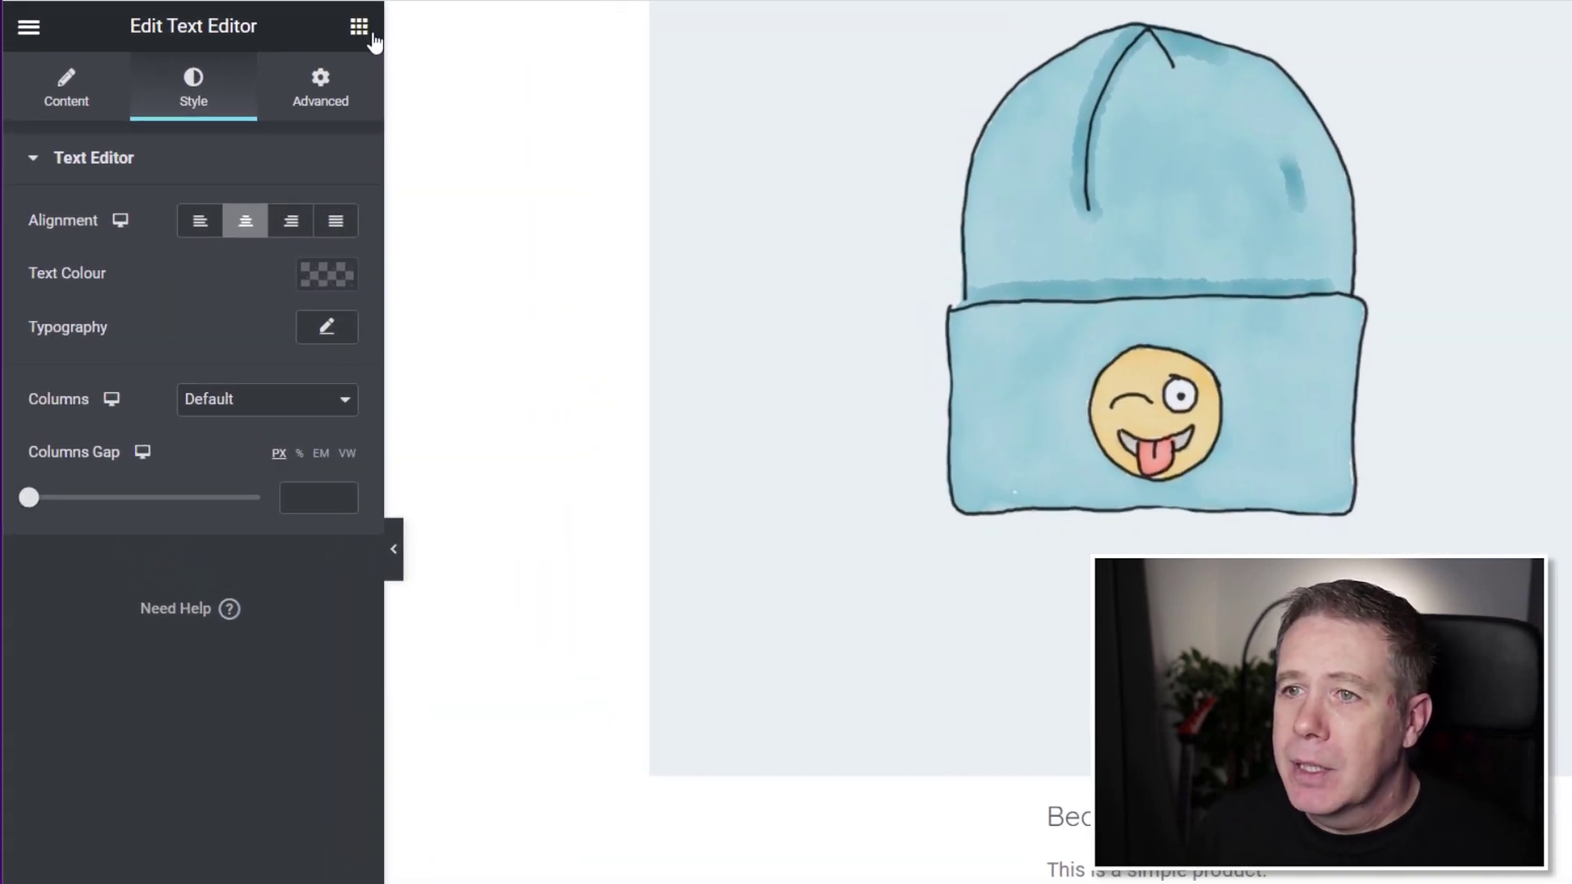
- Find the basket widgets, add an Add to Basket widget below the price, and set its button alignment to centre
{"action": "left_click", "coordinate": [362, 36]}
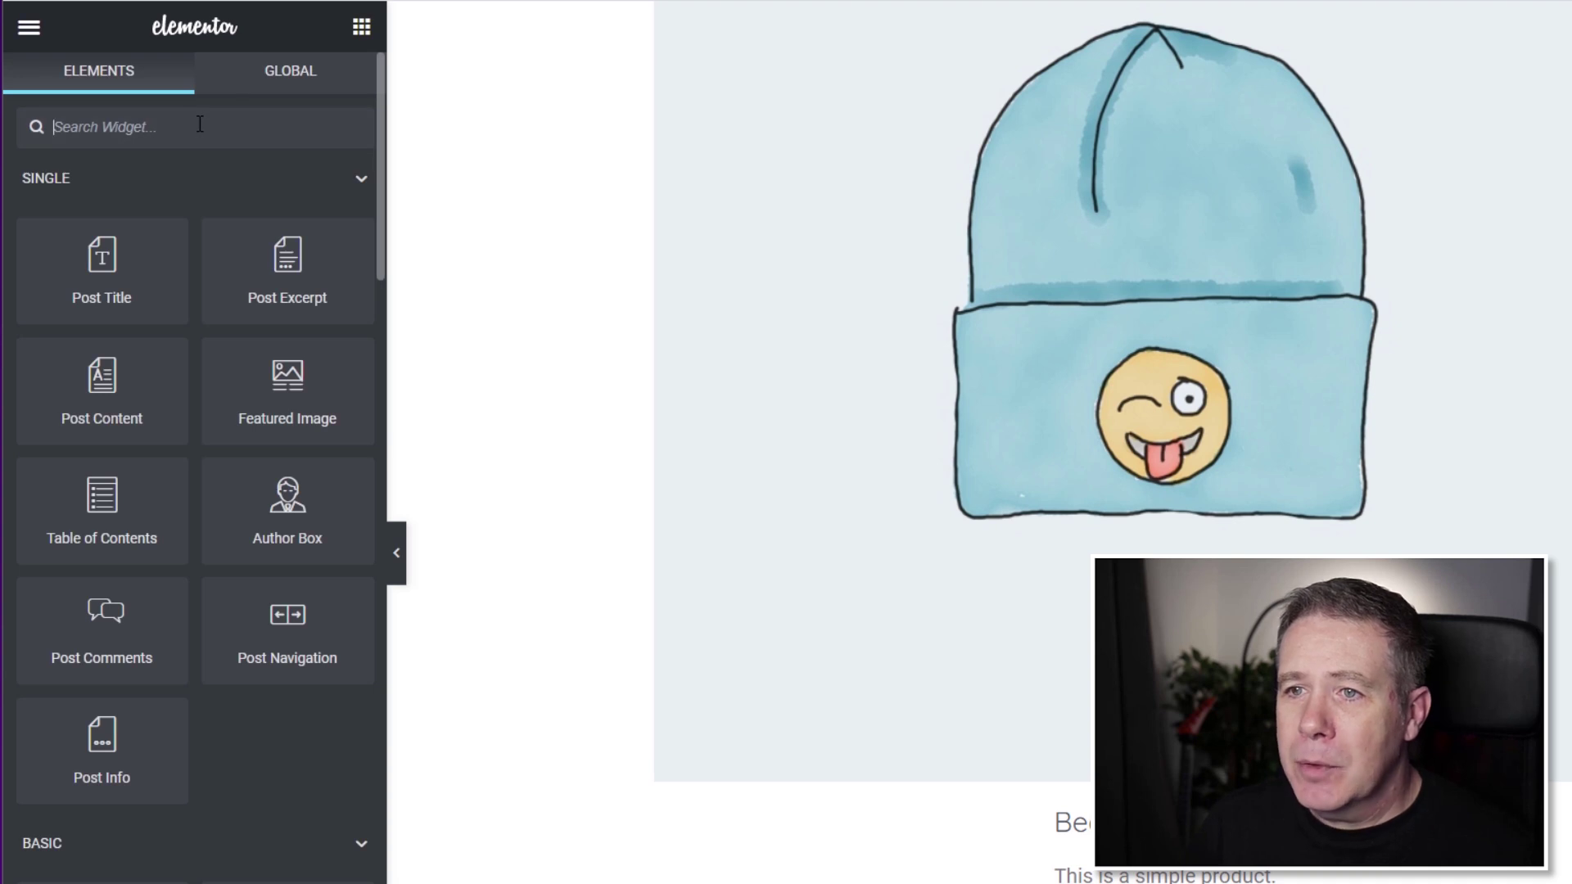
{"action": "type", "text": "basket"}
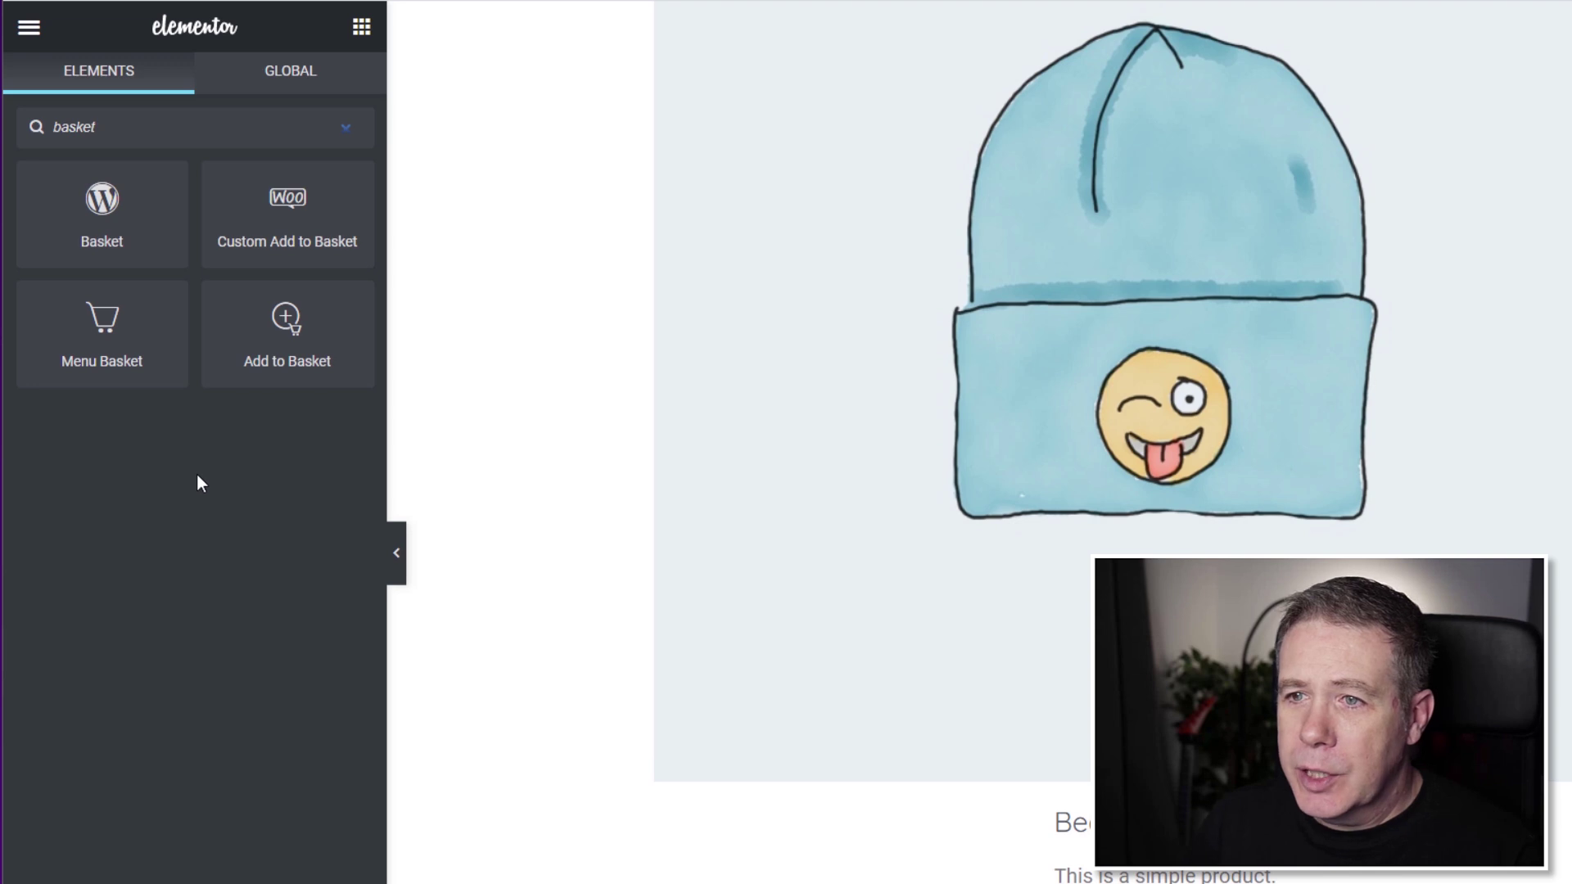
{"action": "left_click_drag", "start_coordinate": [287, 327], "coordinate": [927, 759]}
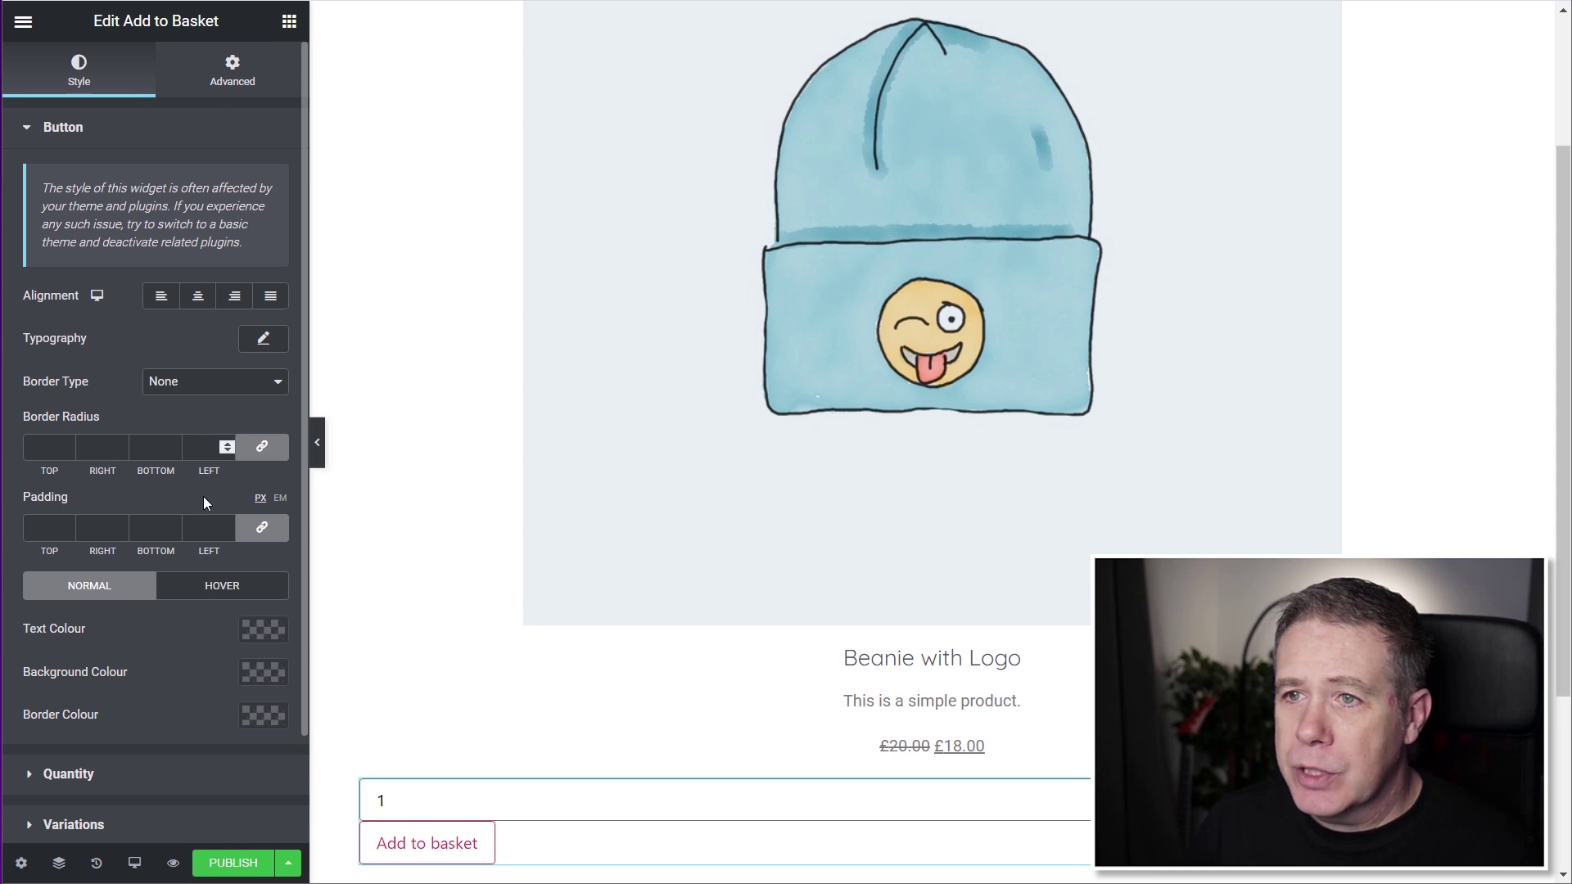
{"action": "left_click", "coordinate": [198, 296]}
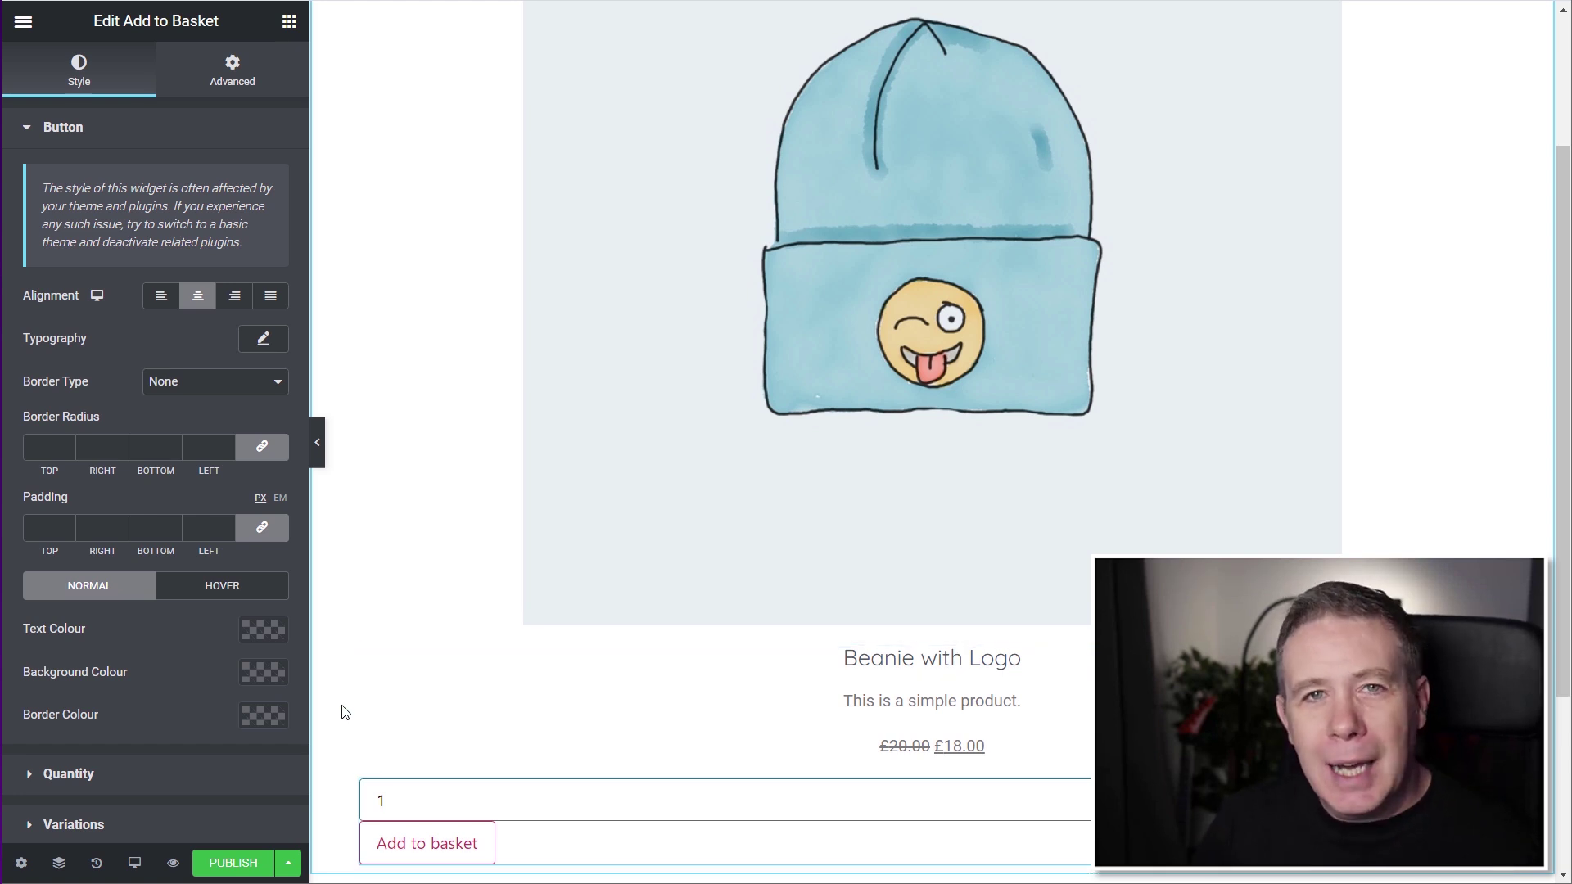
- Publish the product loop template and exit the editor to the WordPress dashboard
{"action": "left_click", "coordinate": [242, 869]}
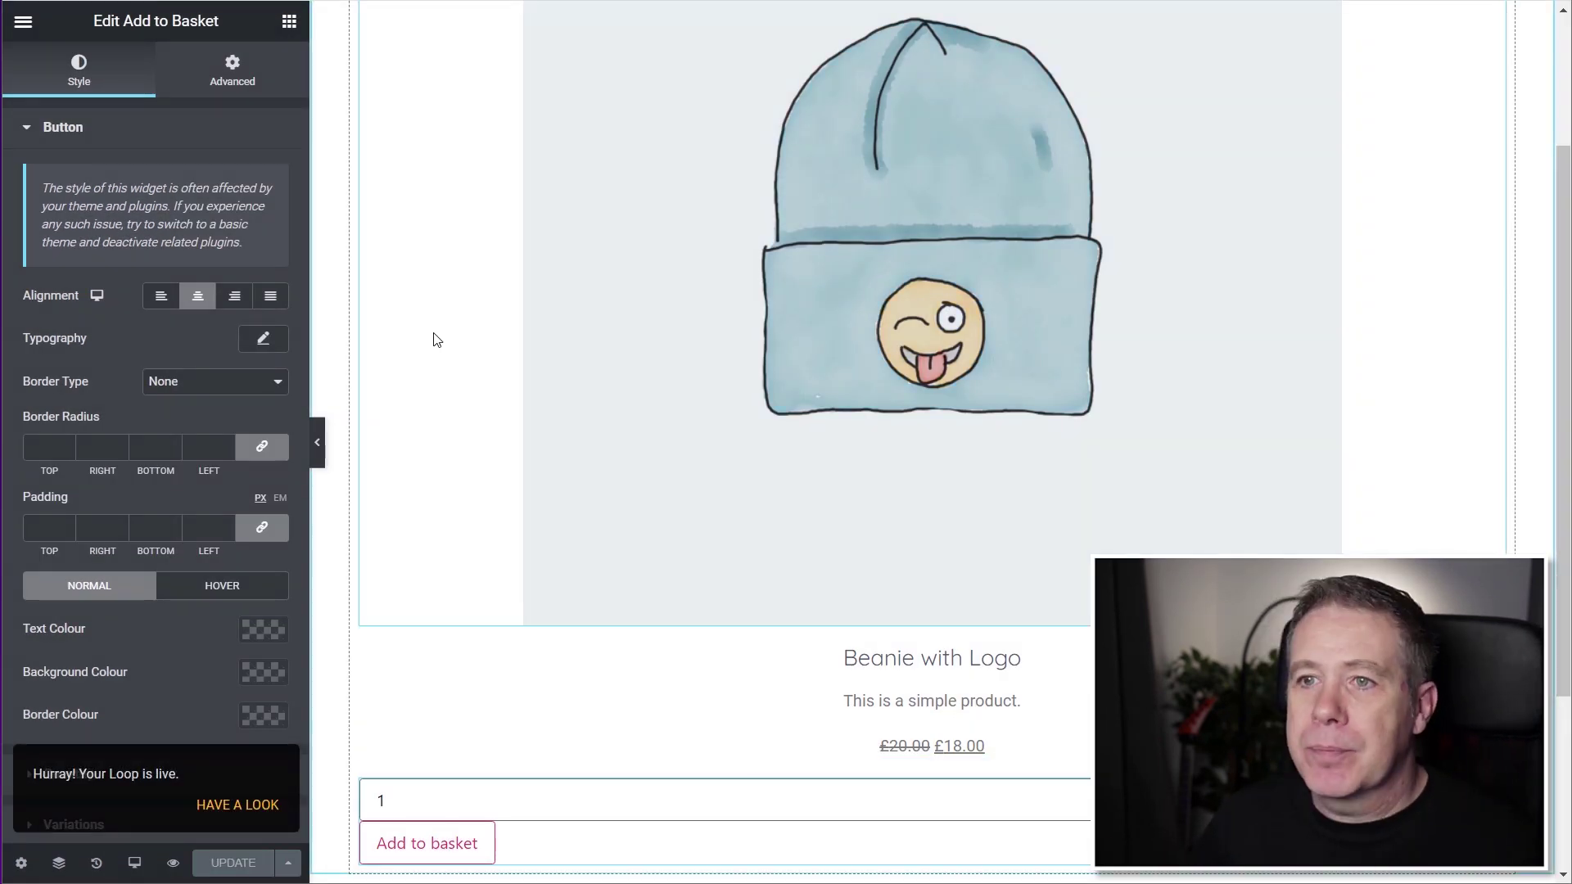
{"action": "left_click", "coordinate": [23, 22]}
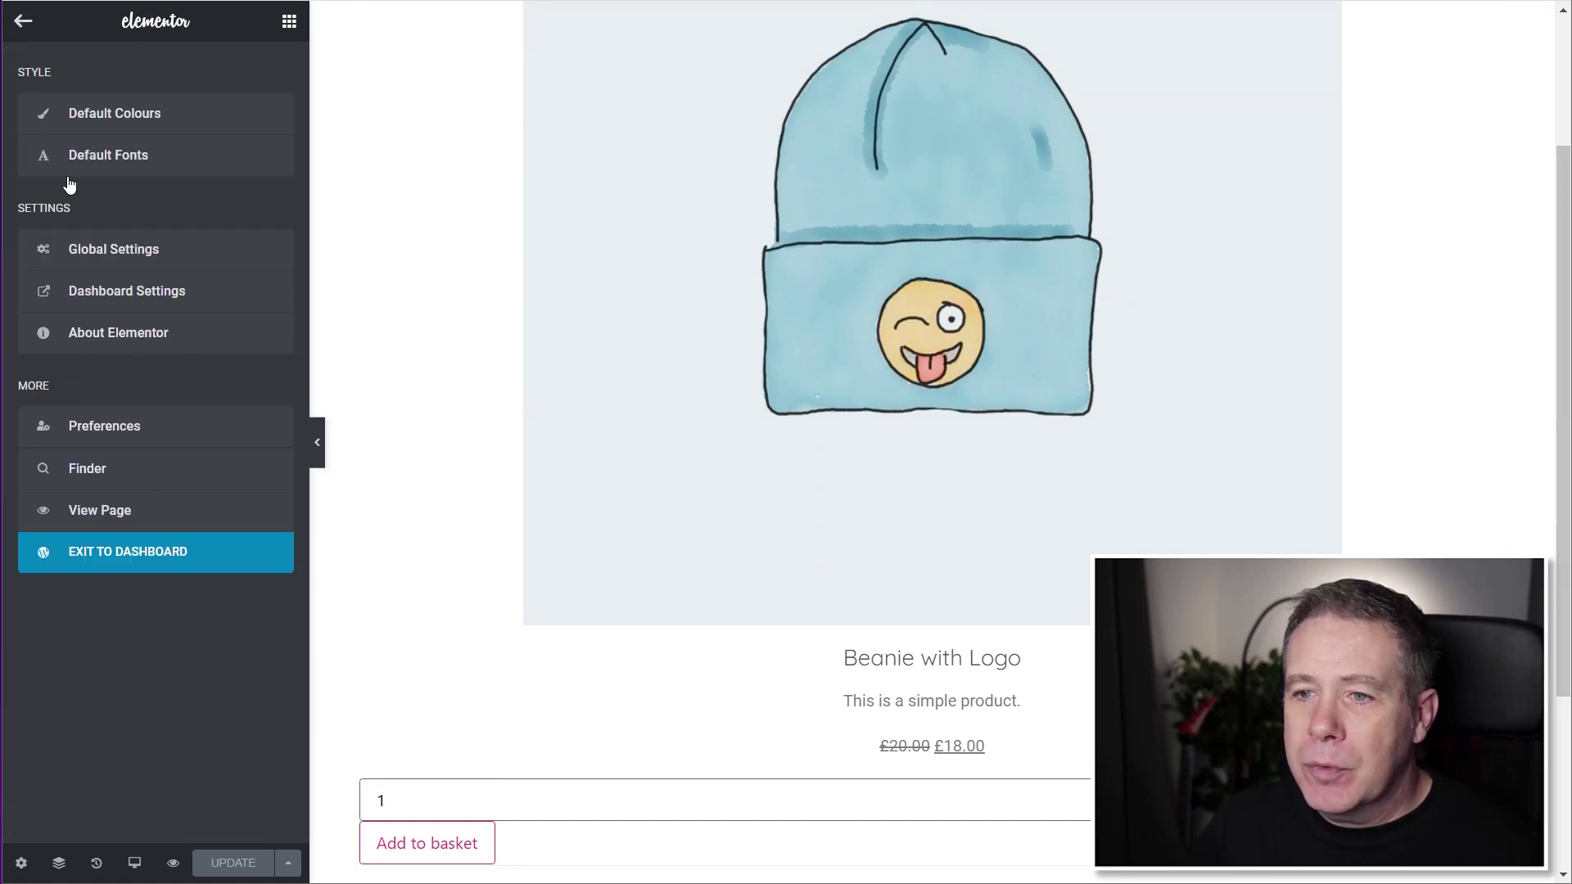
{"action": "left_click", "coordinate": [160, 562]}
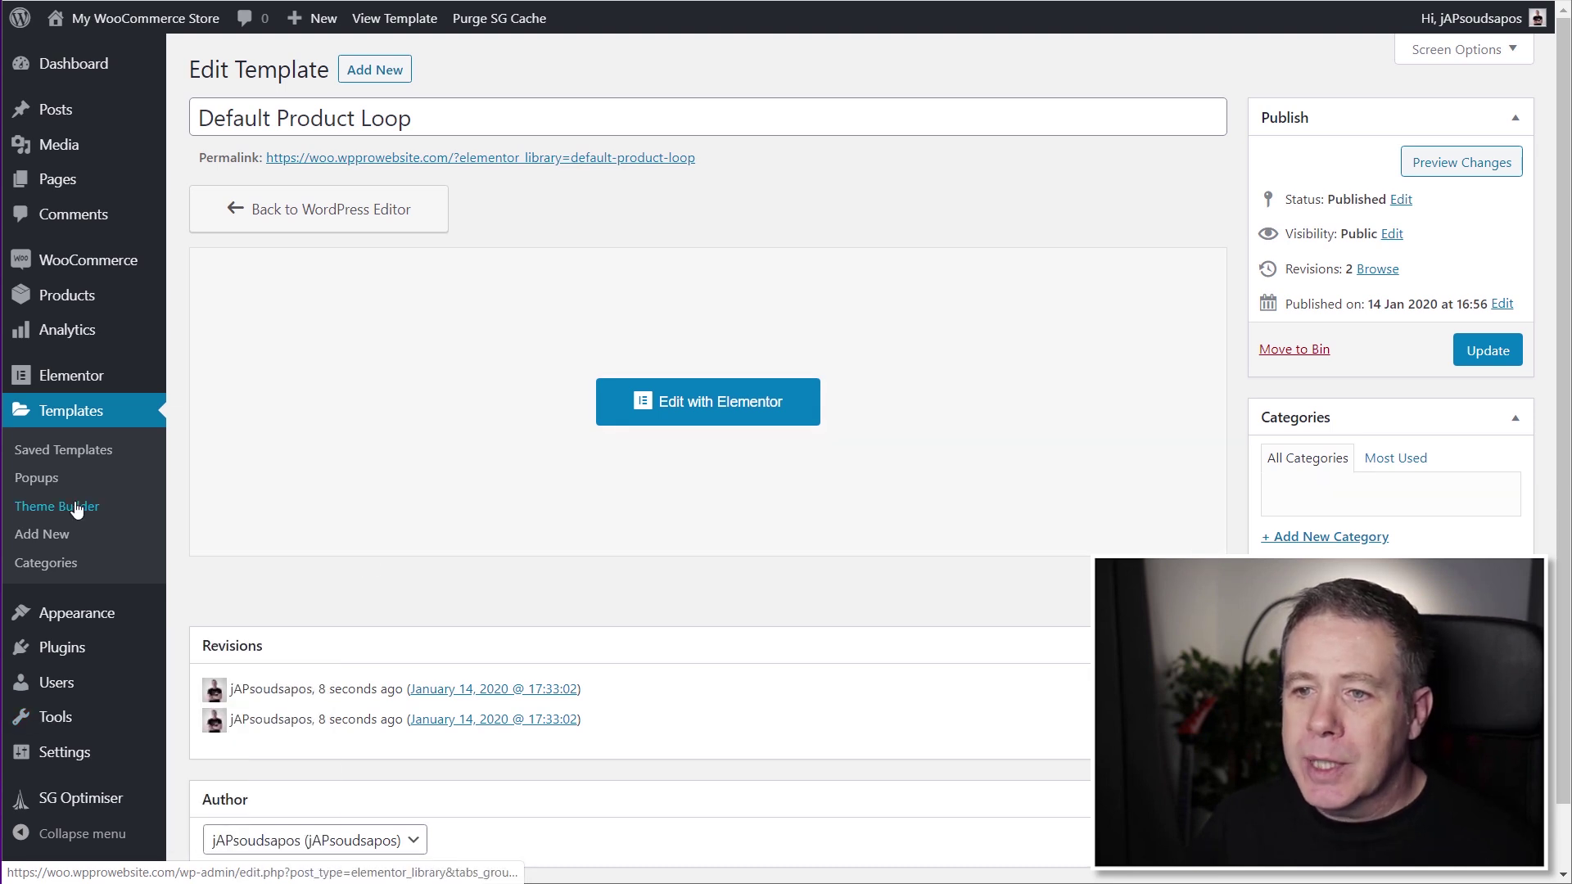
- Create a Product Archive template named Default Product Archive in the Theme Builder and dismiss the block library
{"action": "left_click", "coordinate": [76, 508]}
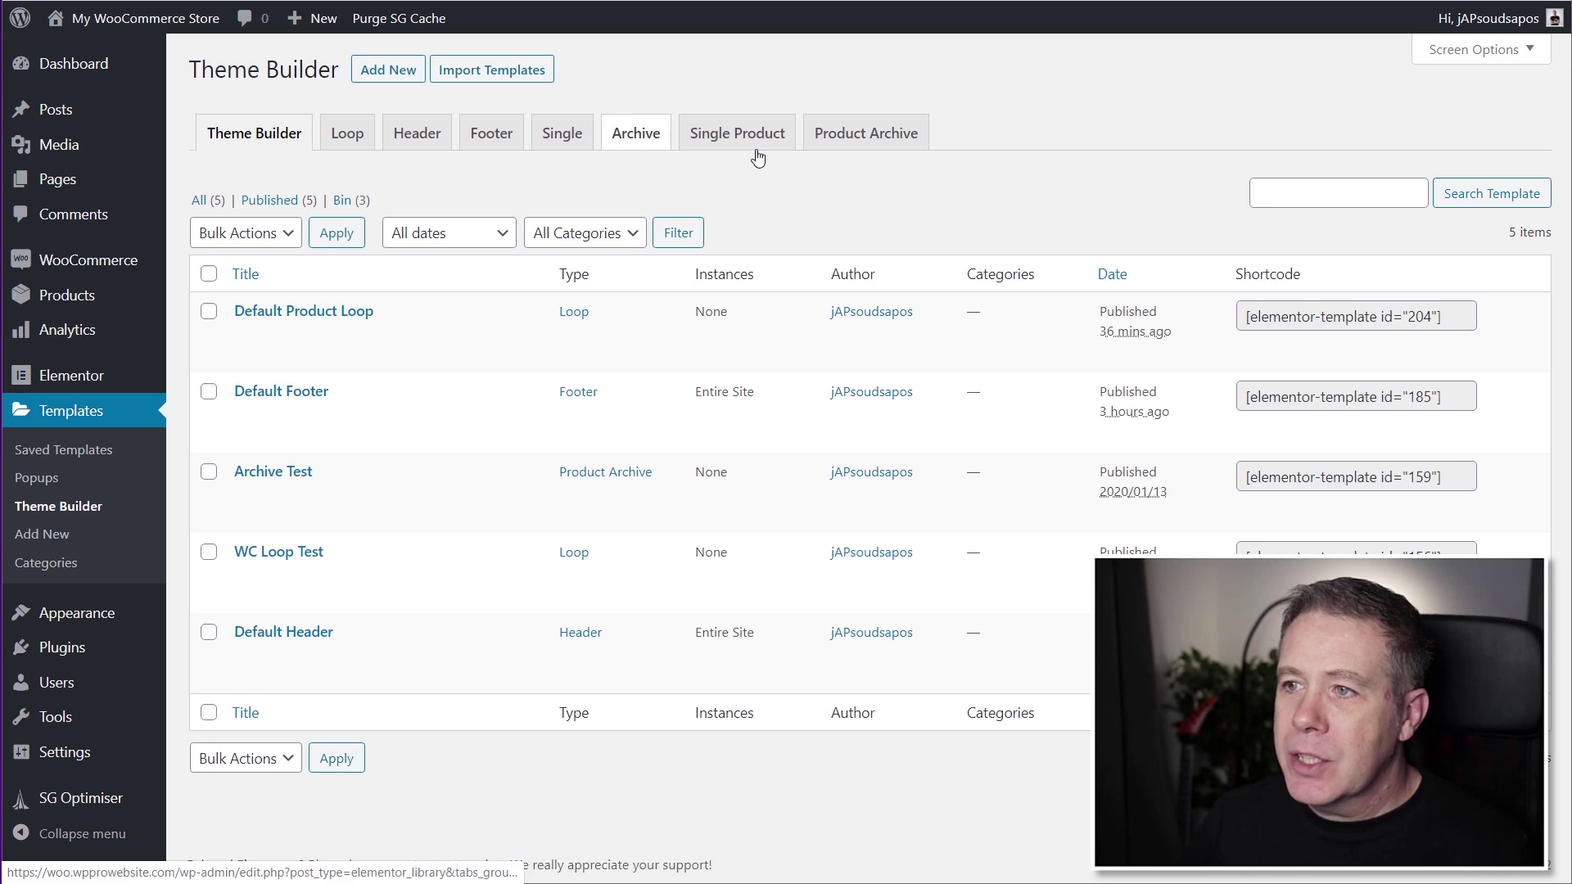
{"action": "left_click", "coordinate": [868, 146]}
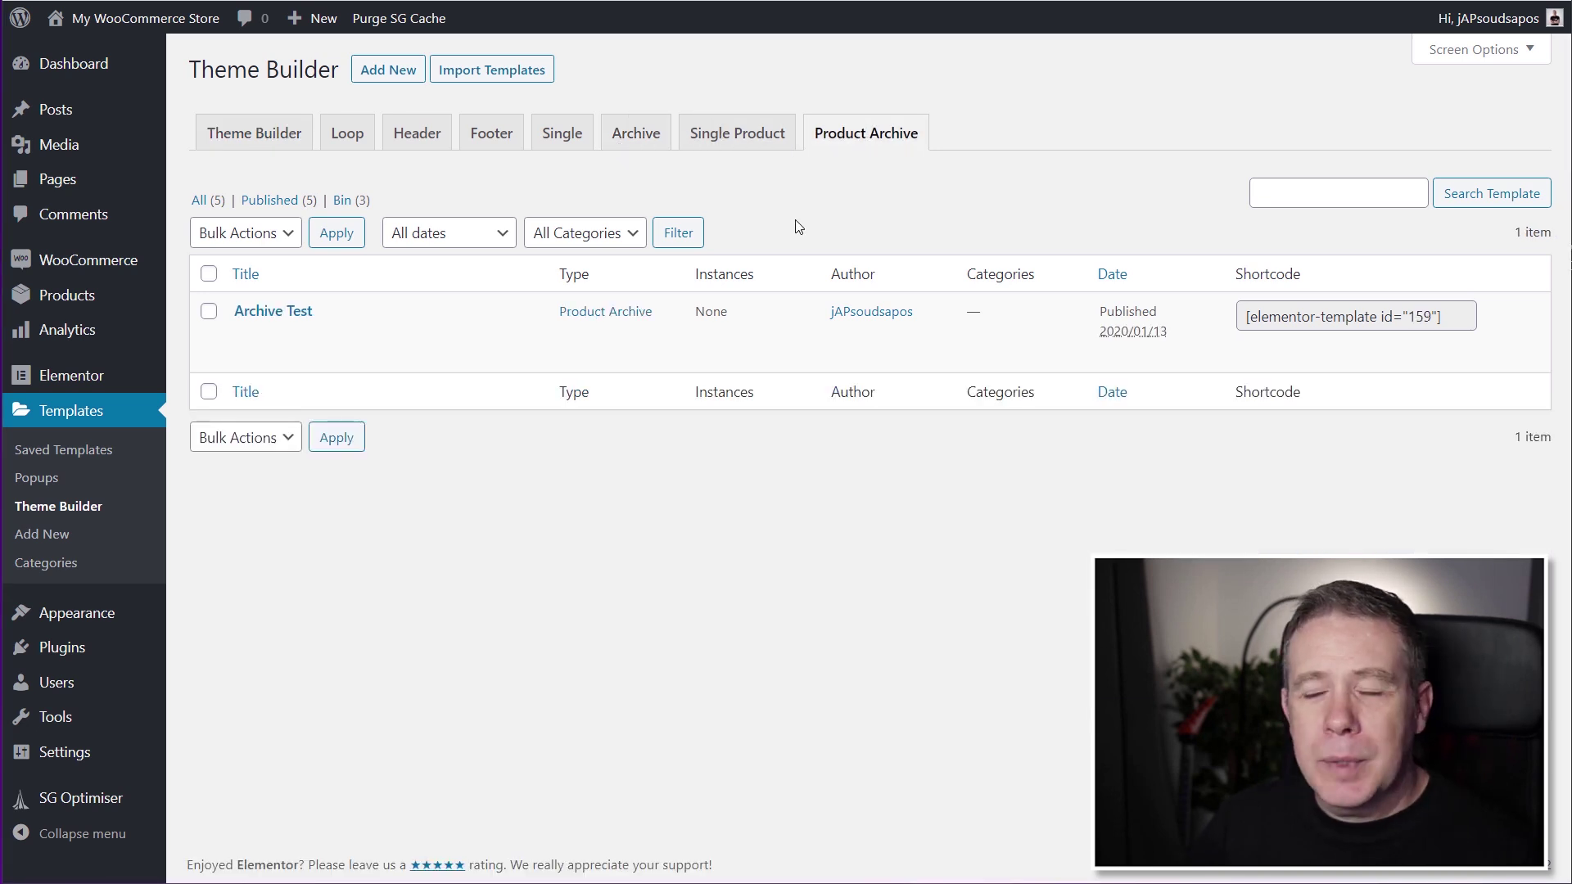
{"action": "left_click", "coordinate": [402, 75]}
{"action": "left_click", "coordinate": [955, 518]}
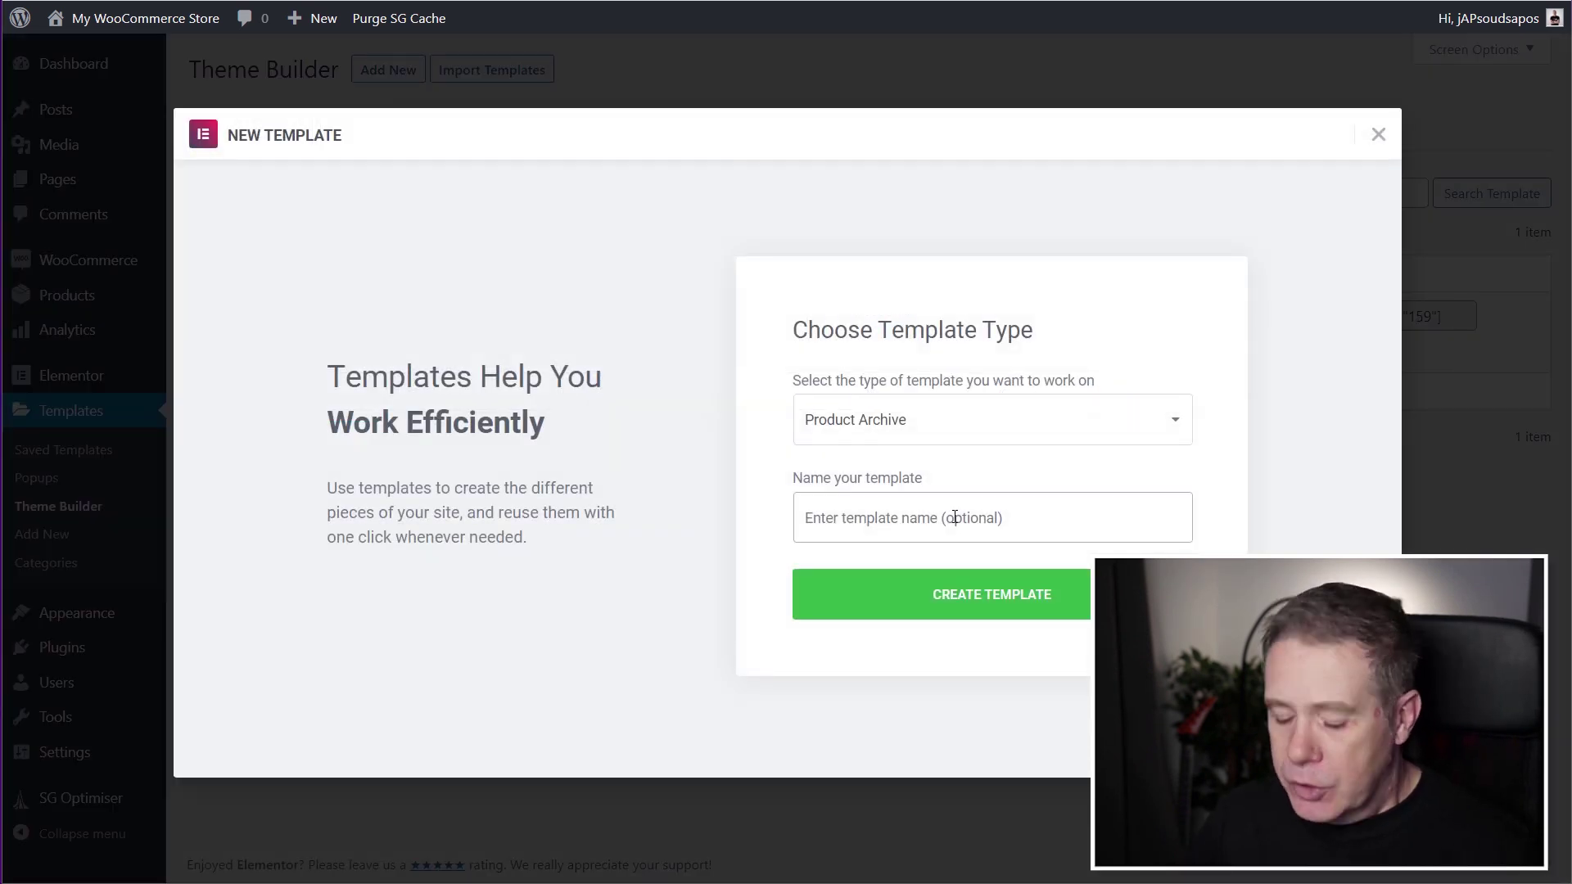
{"action": "type", "text": "Defaul"}
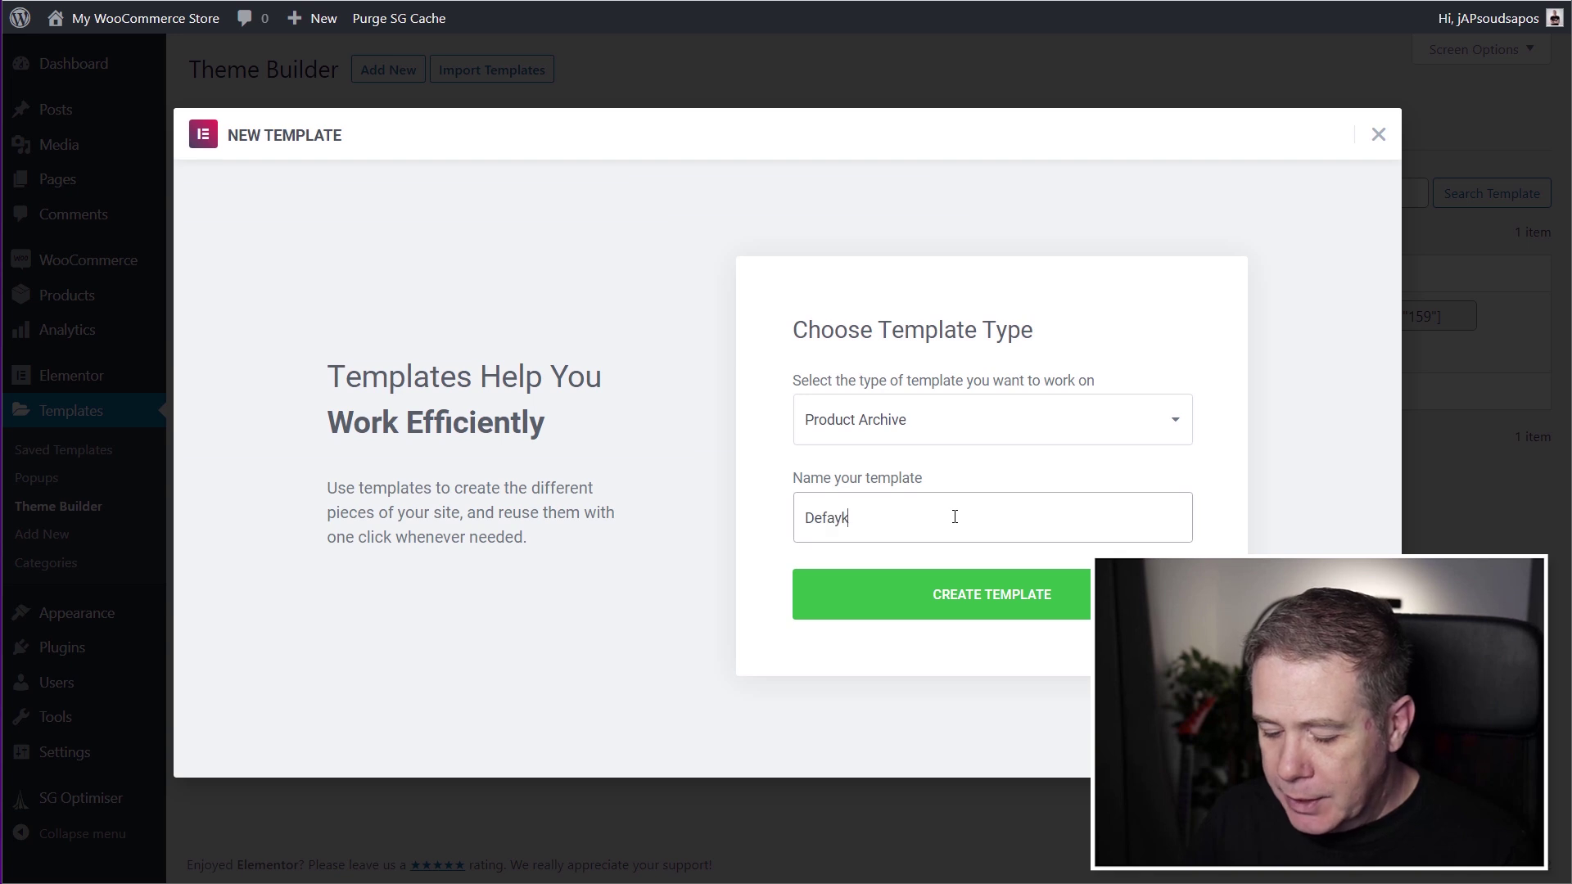
{"action": "key", "text": "BackSpace"}
{"action": "key", "text": "BackSpace"}
{"action": "type", "text": "ult"}
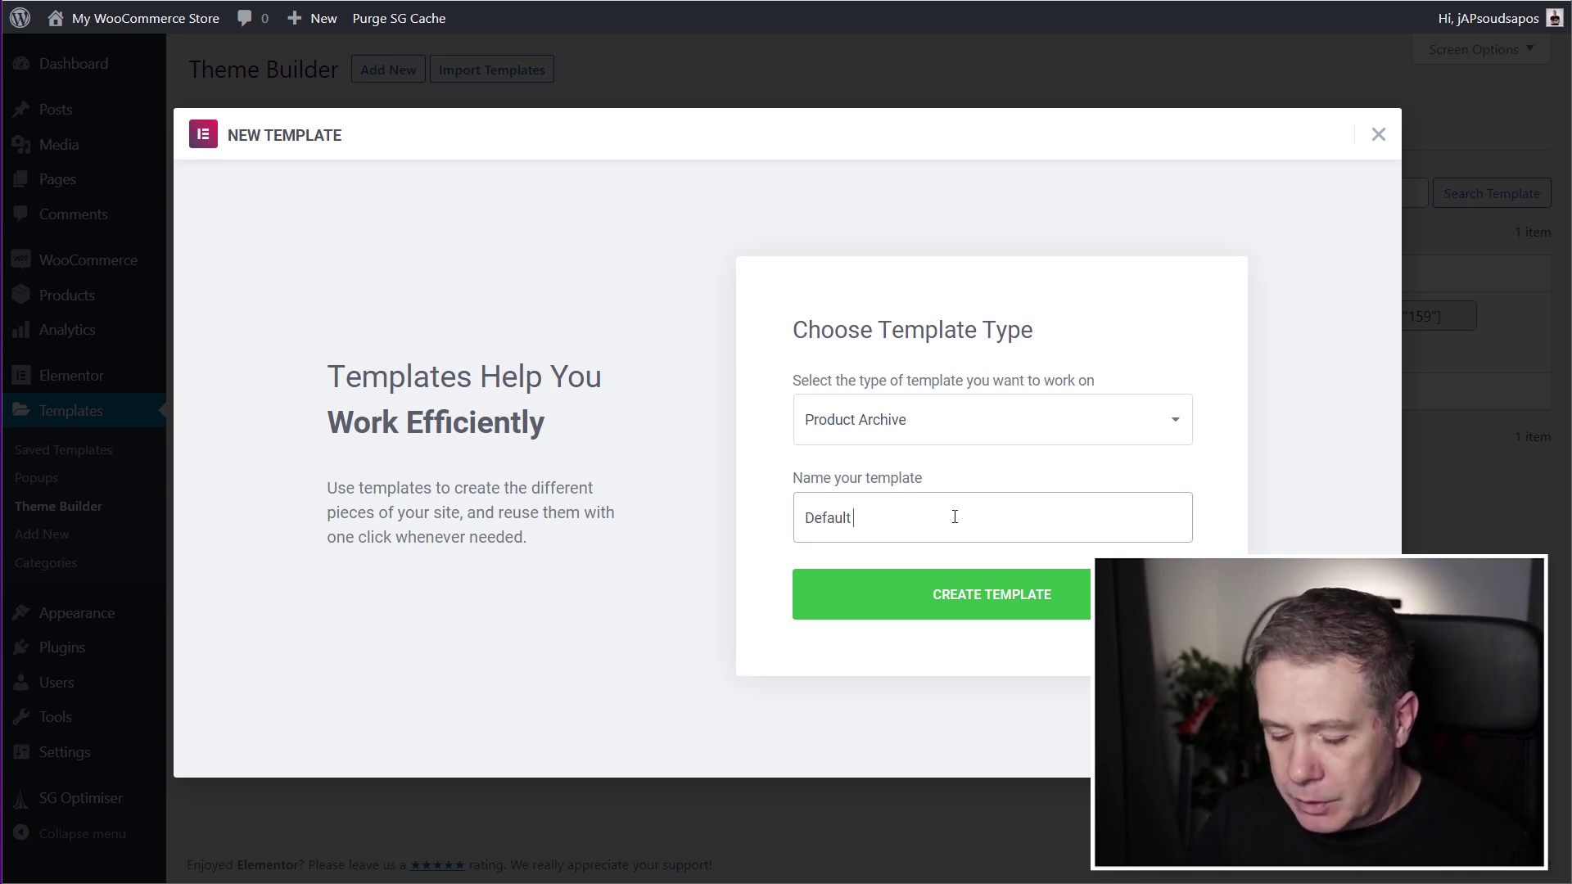
{"action": "type", "text": "Product A"}
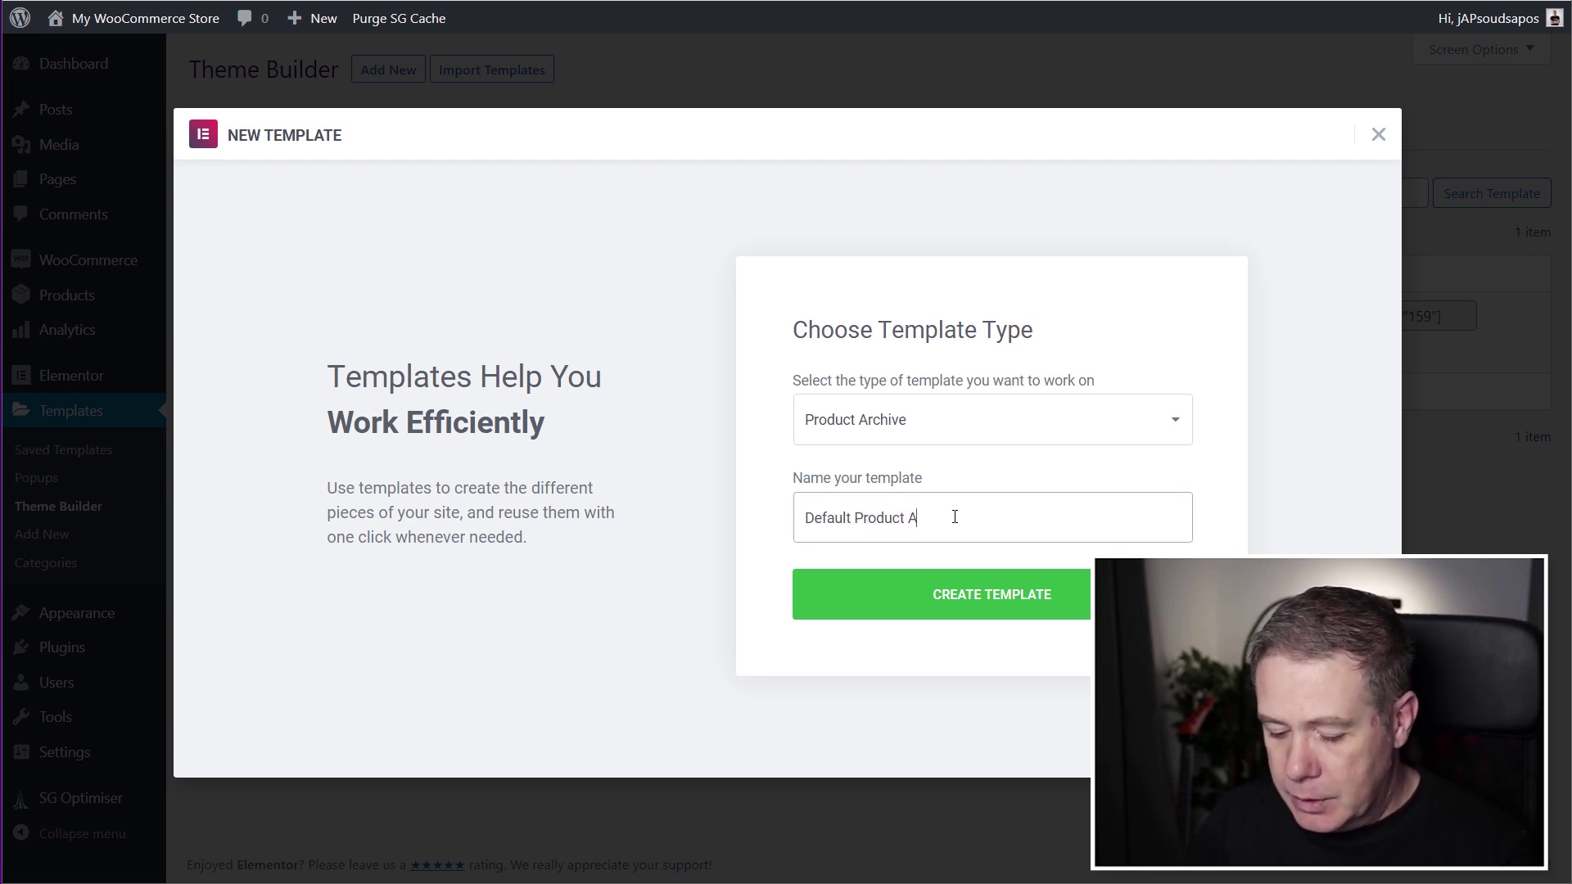
{"action": "type", "text": "rchive"}
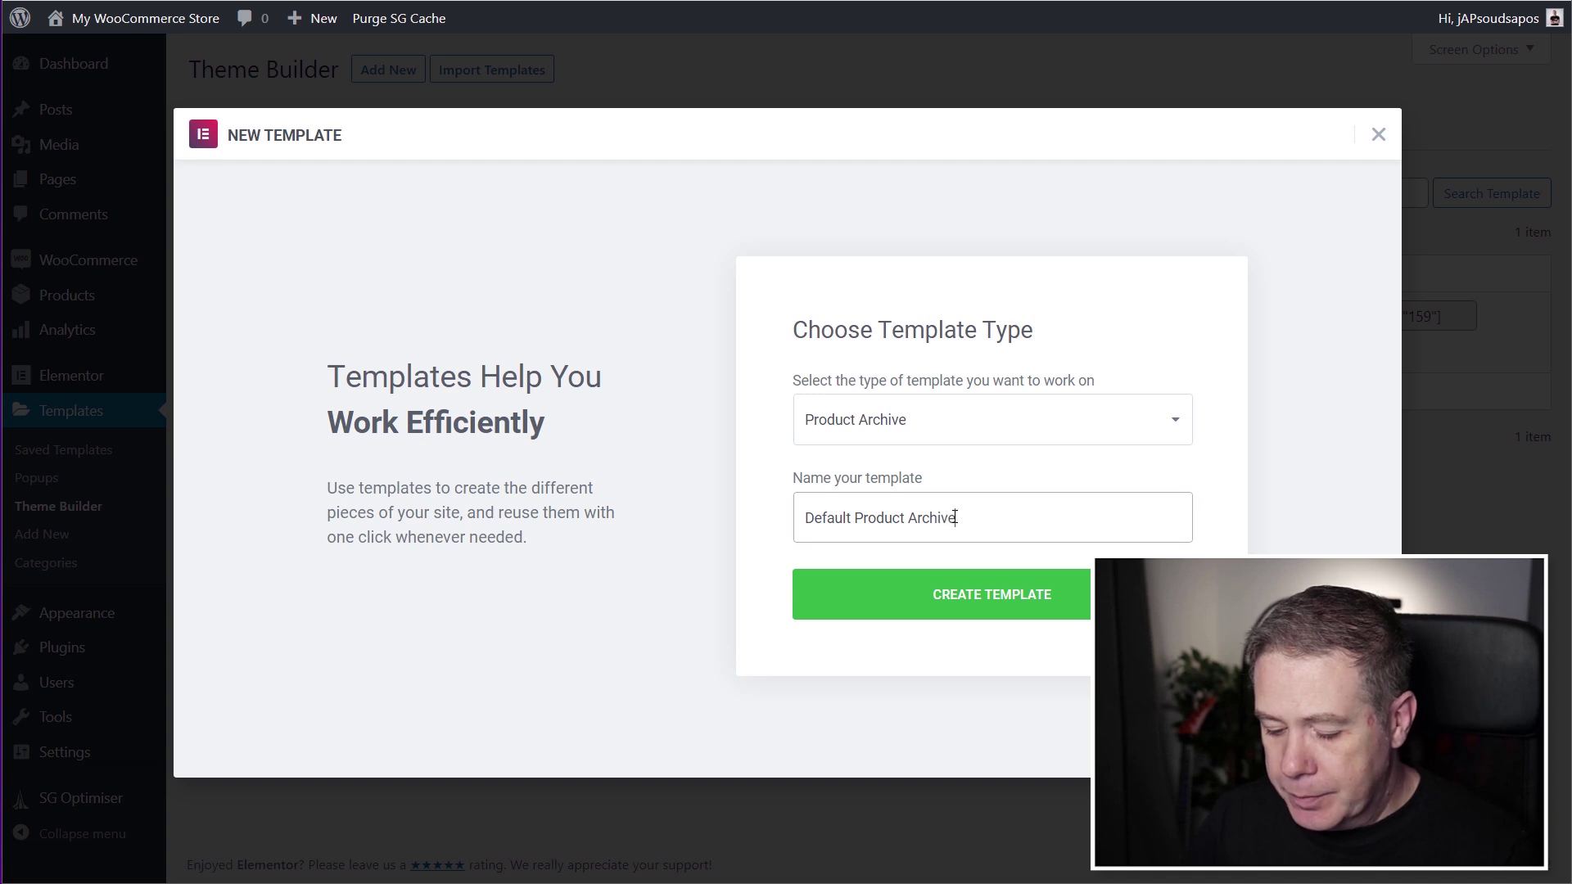
{"action": "left_click", "coordinate": [979, 599]}
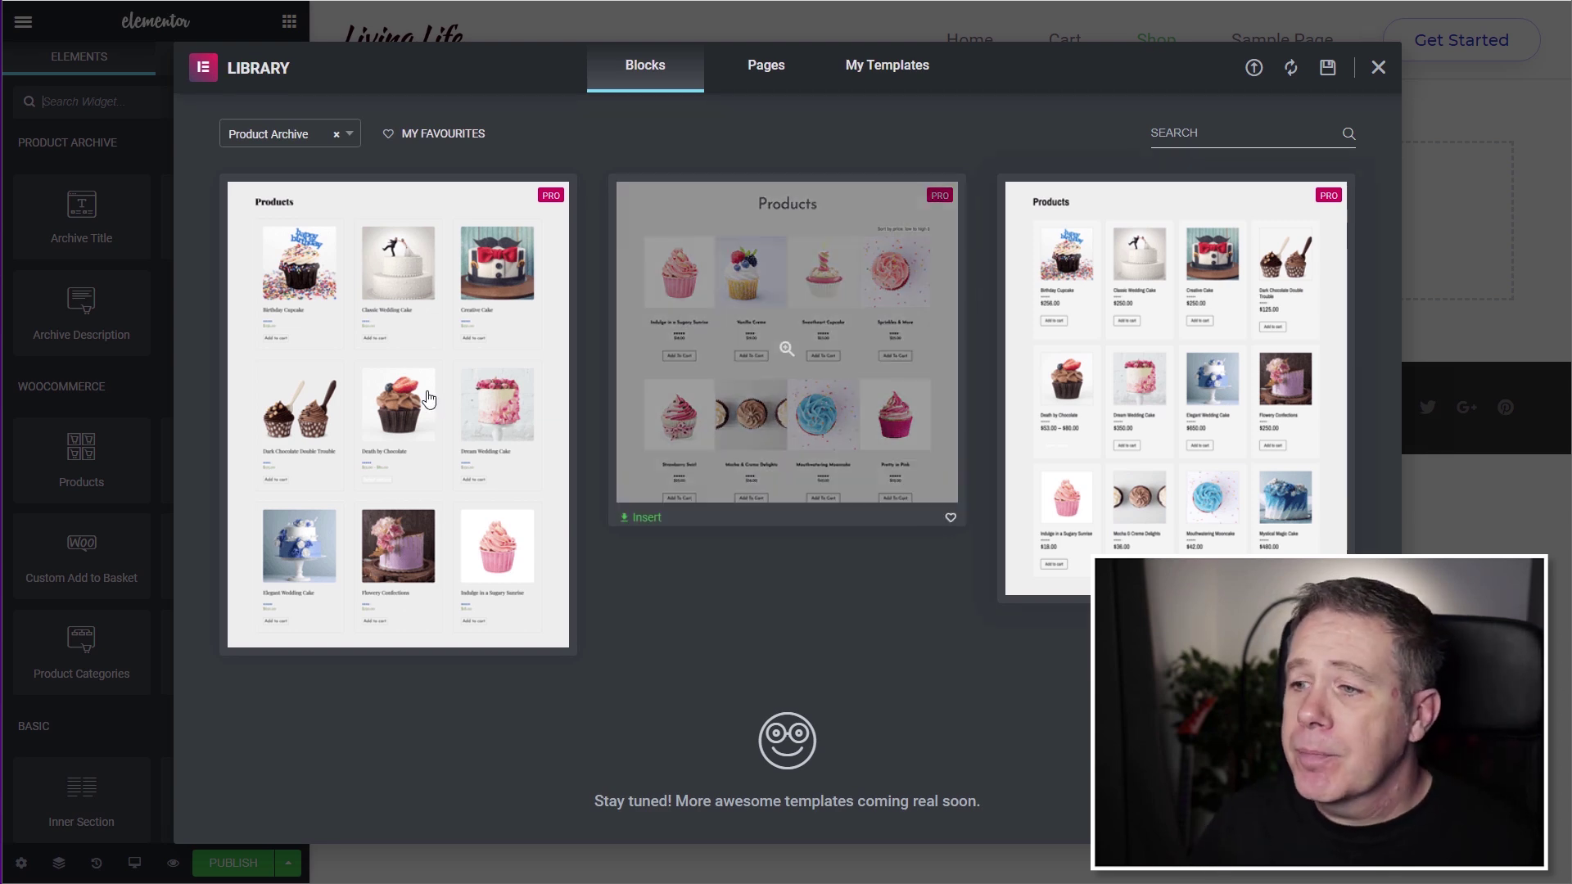
{"action": "left_click", "coordinate": [1378, 70]}
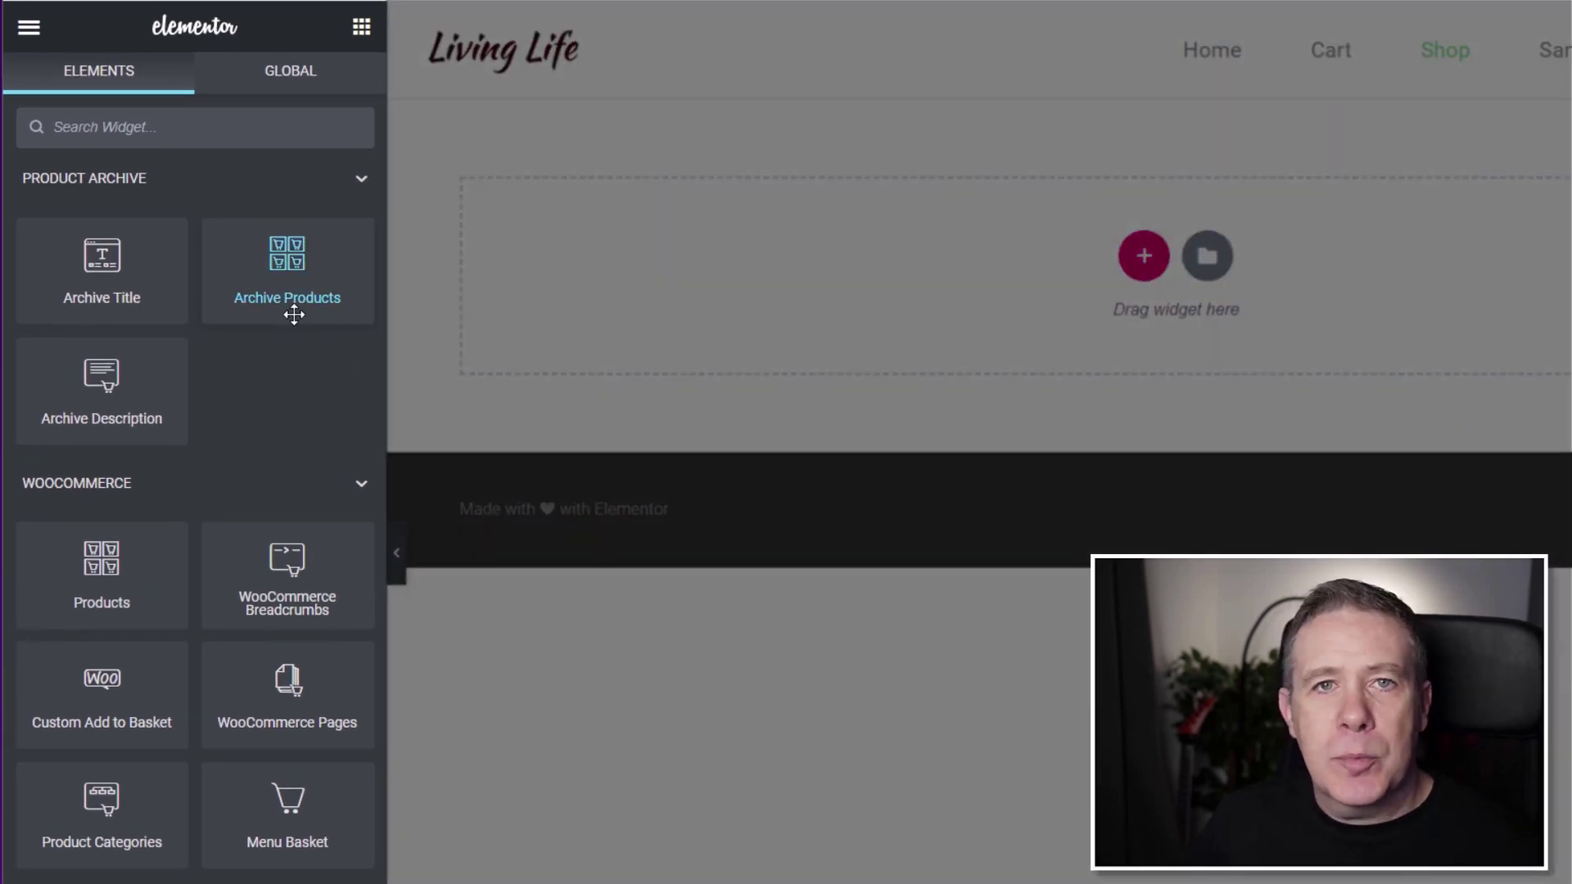
- Try the Archive Products widget in the empty template and open its Nothing Found Message settings
{"action": "left_click_drag", "start_coordinate": [283, 268], "coordinate": [642, 342]}
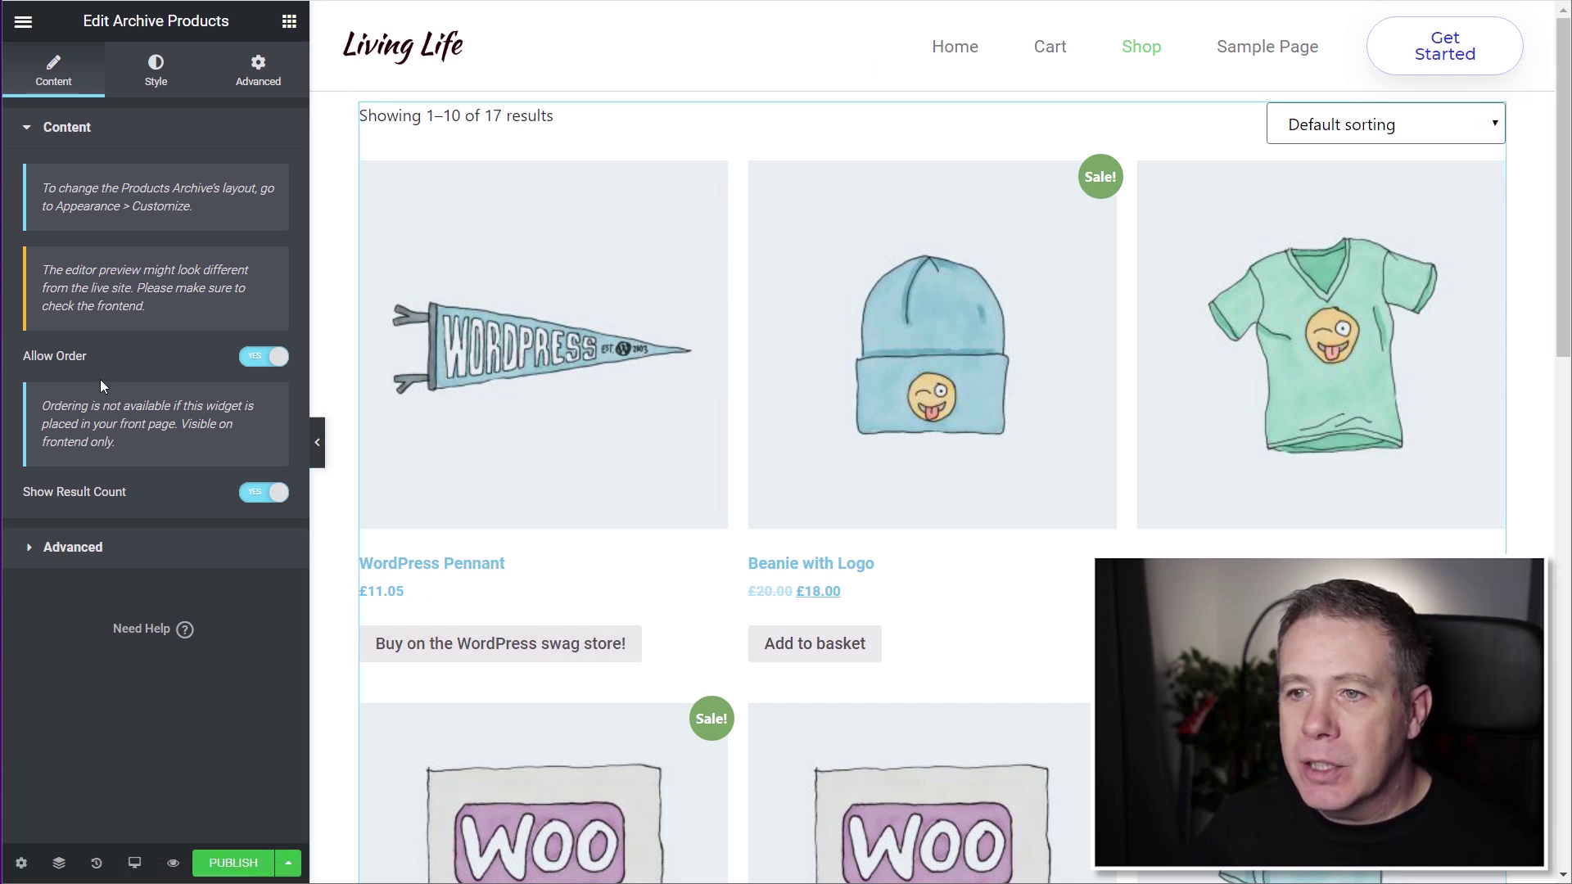
{"action": "left_click", "coordinate": [79, 556]}
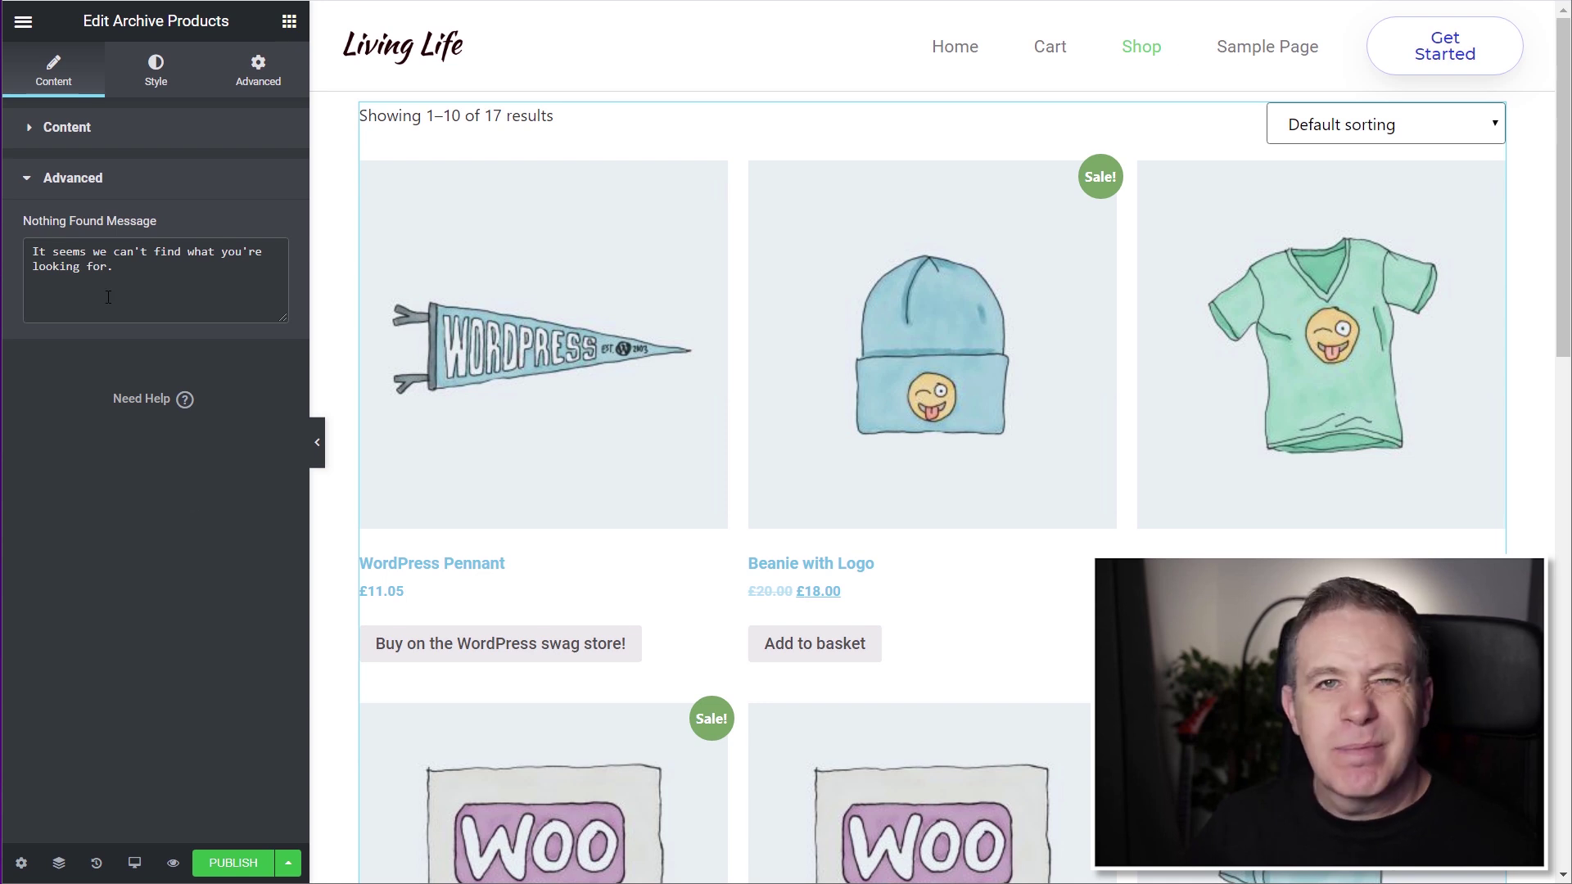
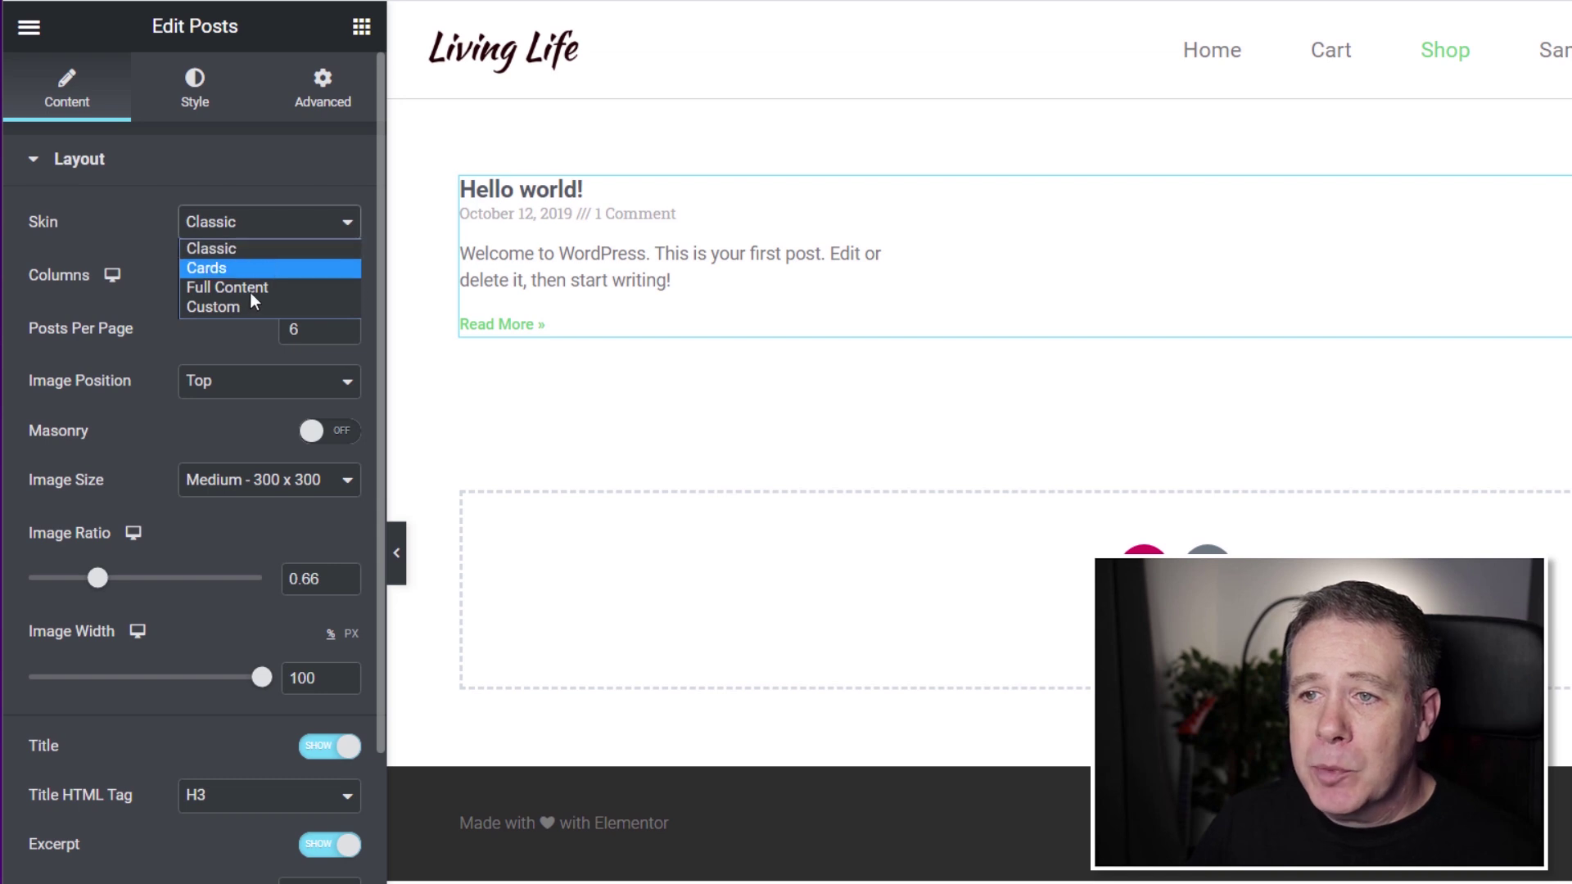
- Set the Posts widget's skin to Custom and choose Default Product Loop as its default template
{"action": "left_click", "coordinate": [245, 307]}
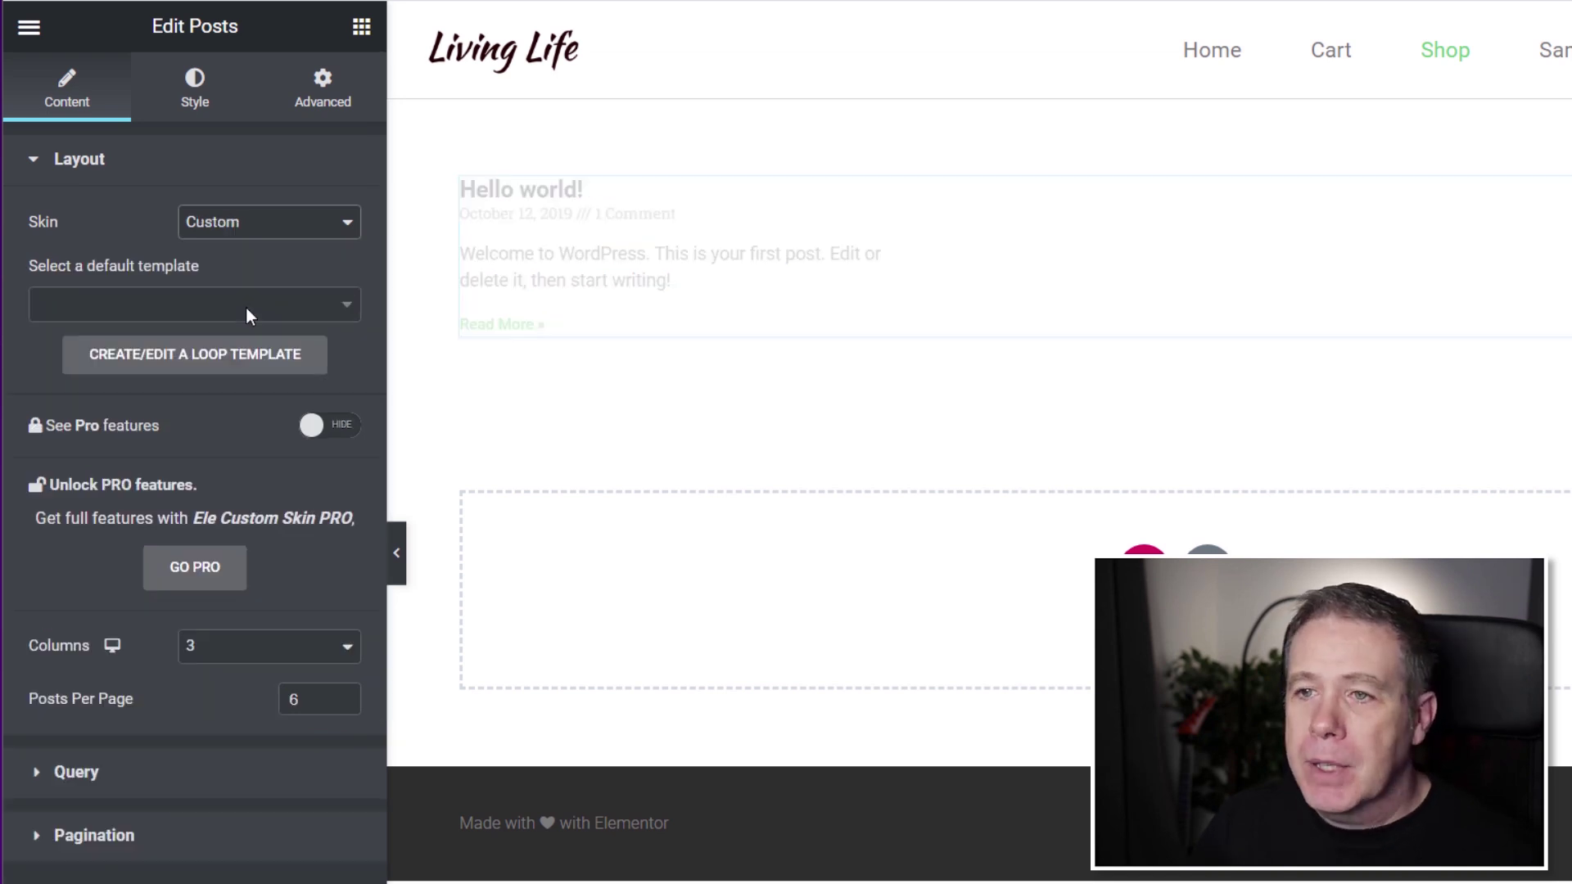
{"action": "left_click", "coordinate": [150, 309]}
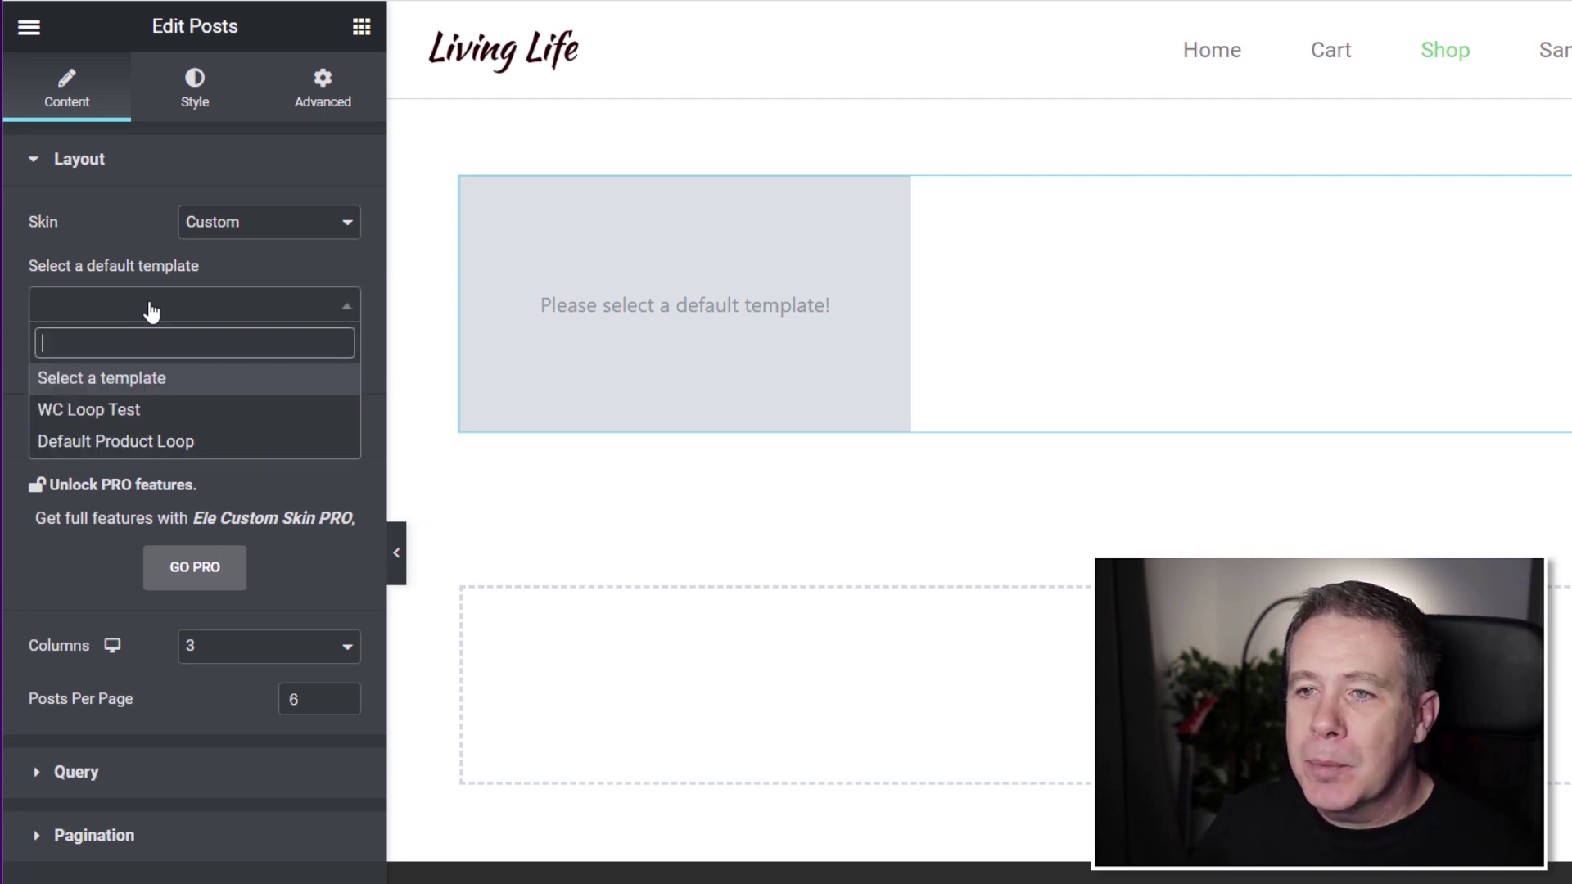
{"action": "left_click", "coordinate": [181, 442]}
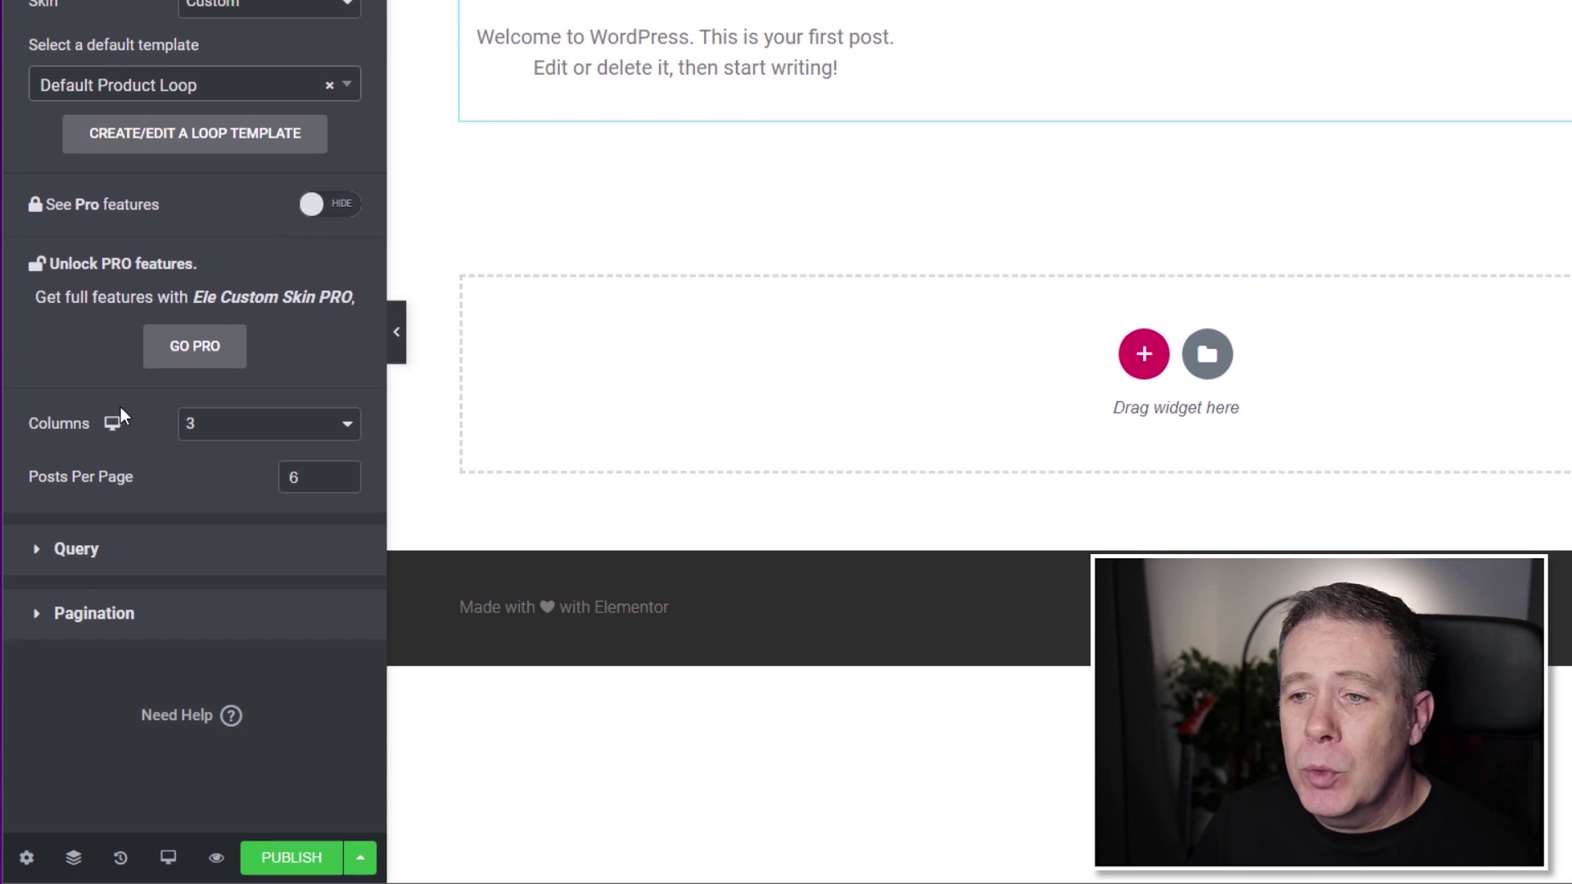
- Set the Posts widget's query source to Products
{"action": "left_click", "coordinate": [88, 558]}
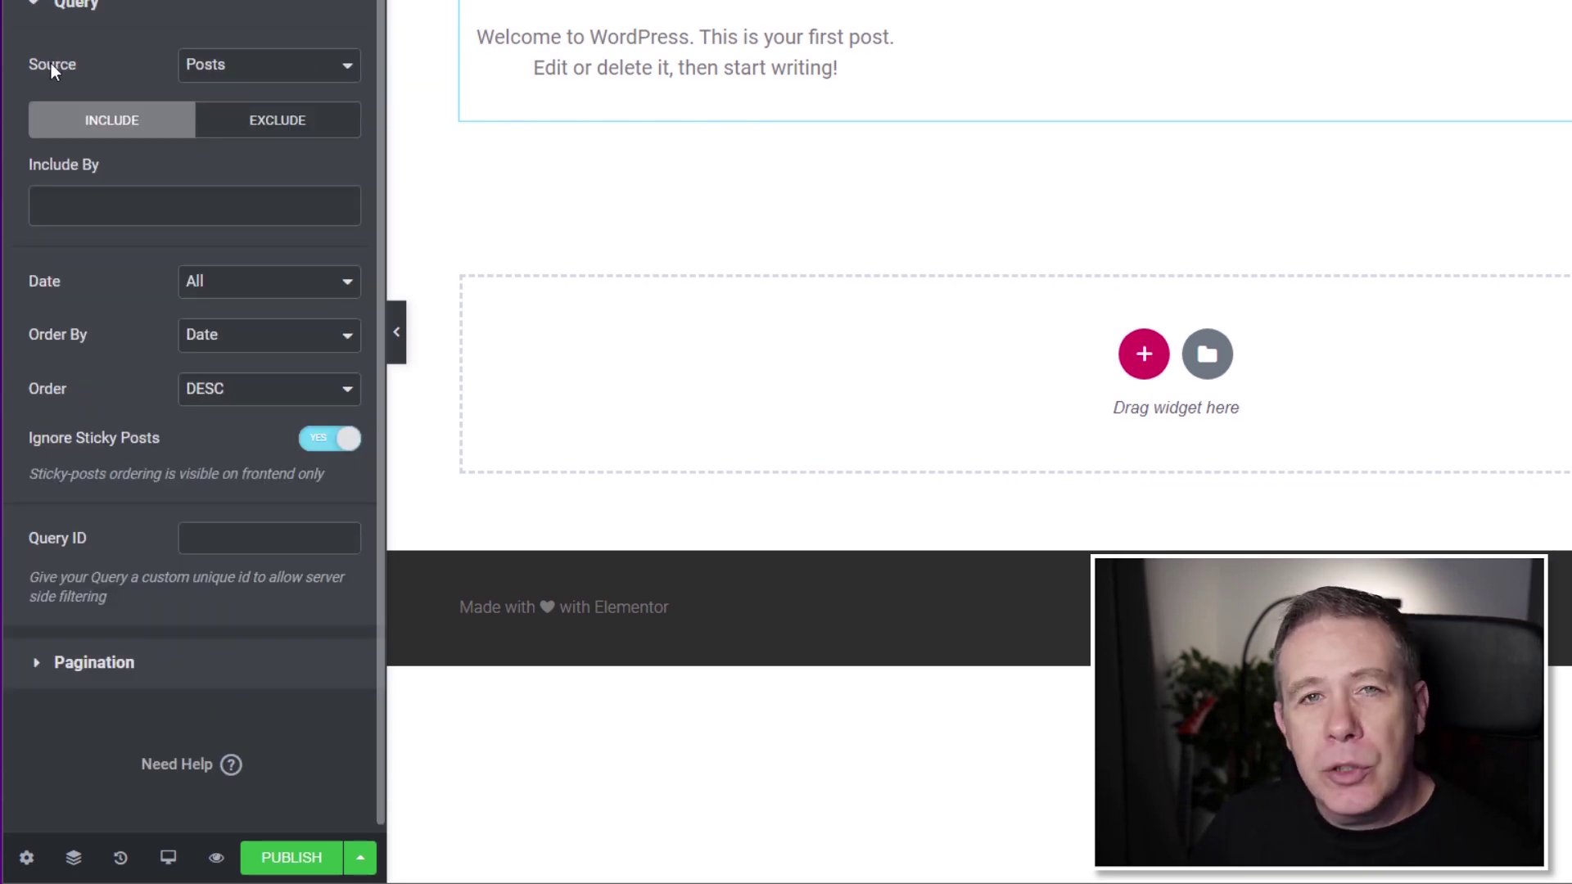
{"action": "left_click", "coordinate": [277, 74]}
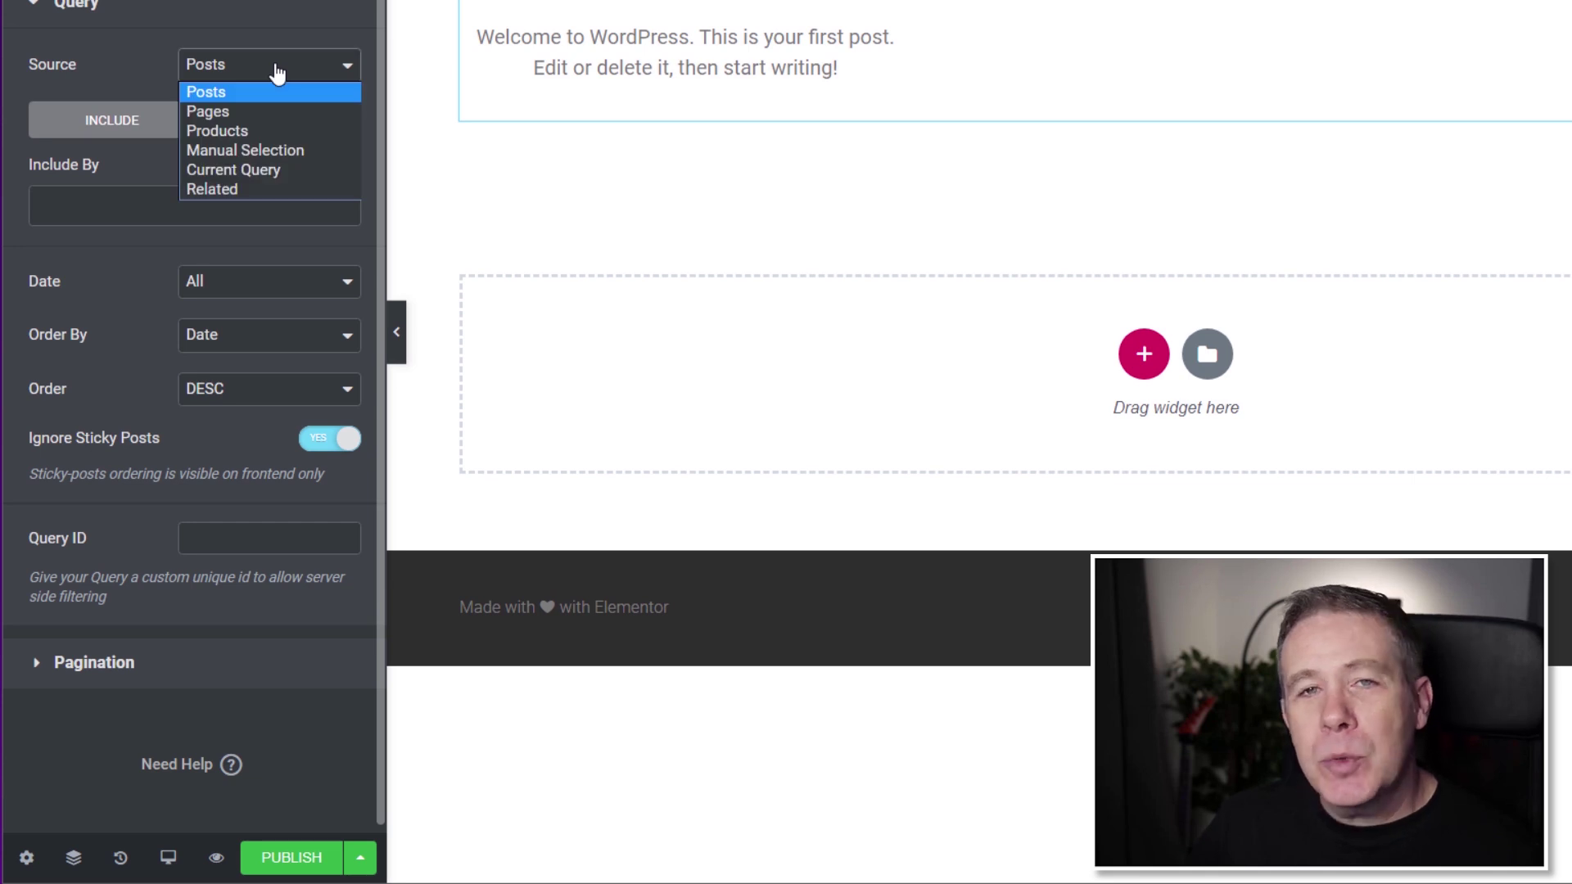
{"action": "left_click", "coordinate": [228, 131]}
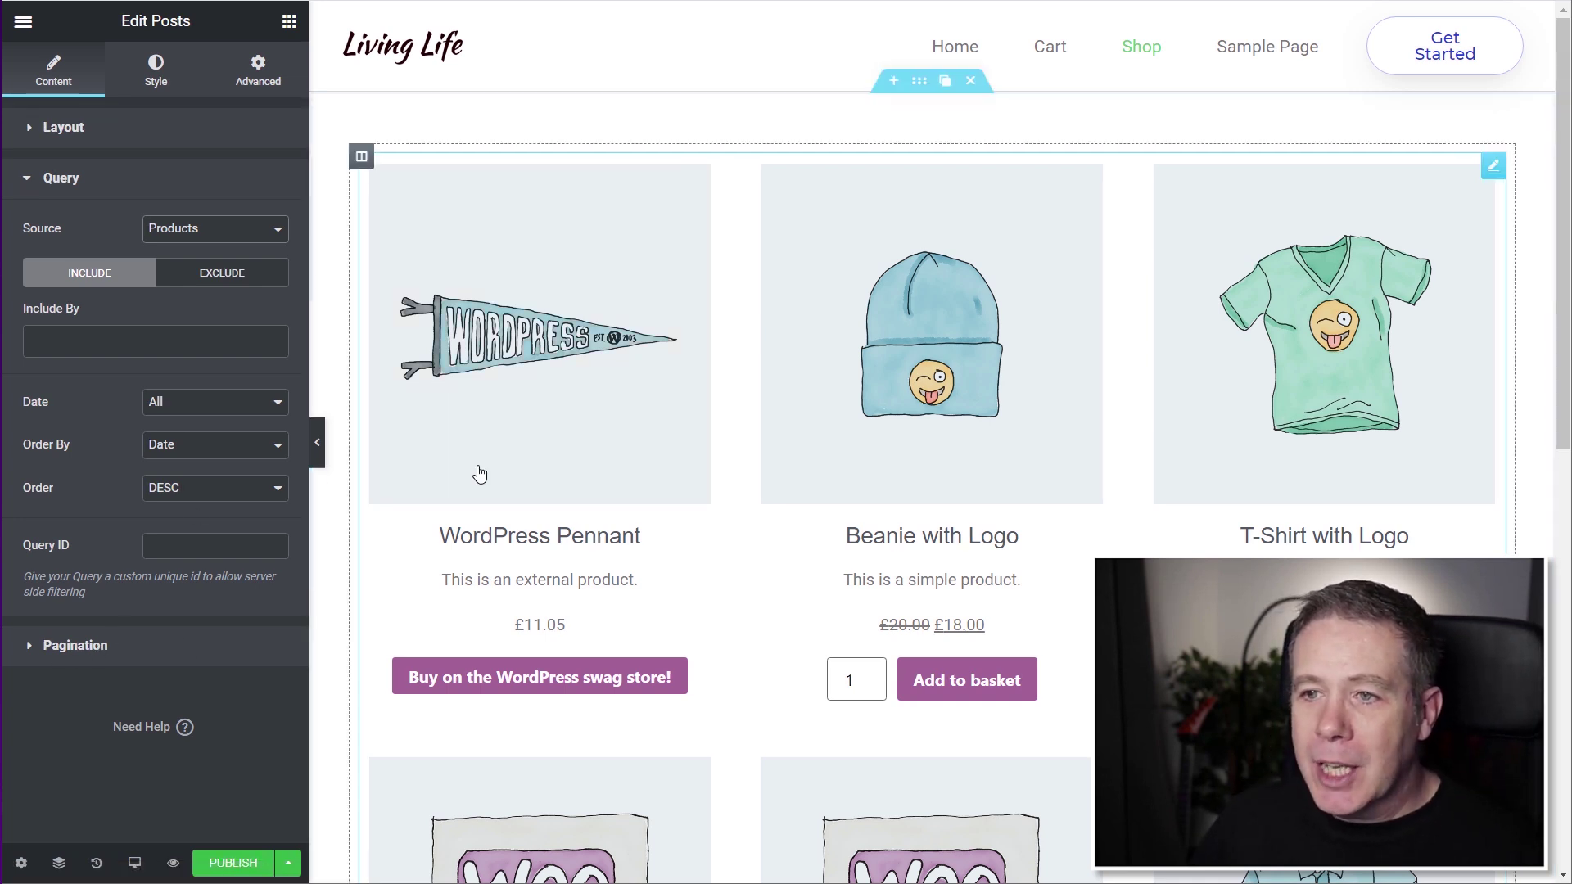
- Set the Posts widget's pagination to Numbers + Previous/Next and review the product grid
{"action": "scroll", "coordinate": [642, 544], "scroll_direction": "down", "scroll_amount": 10}
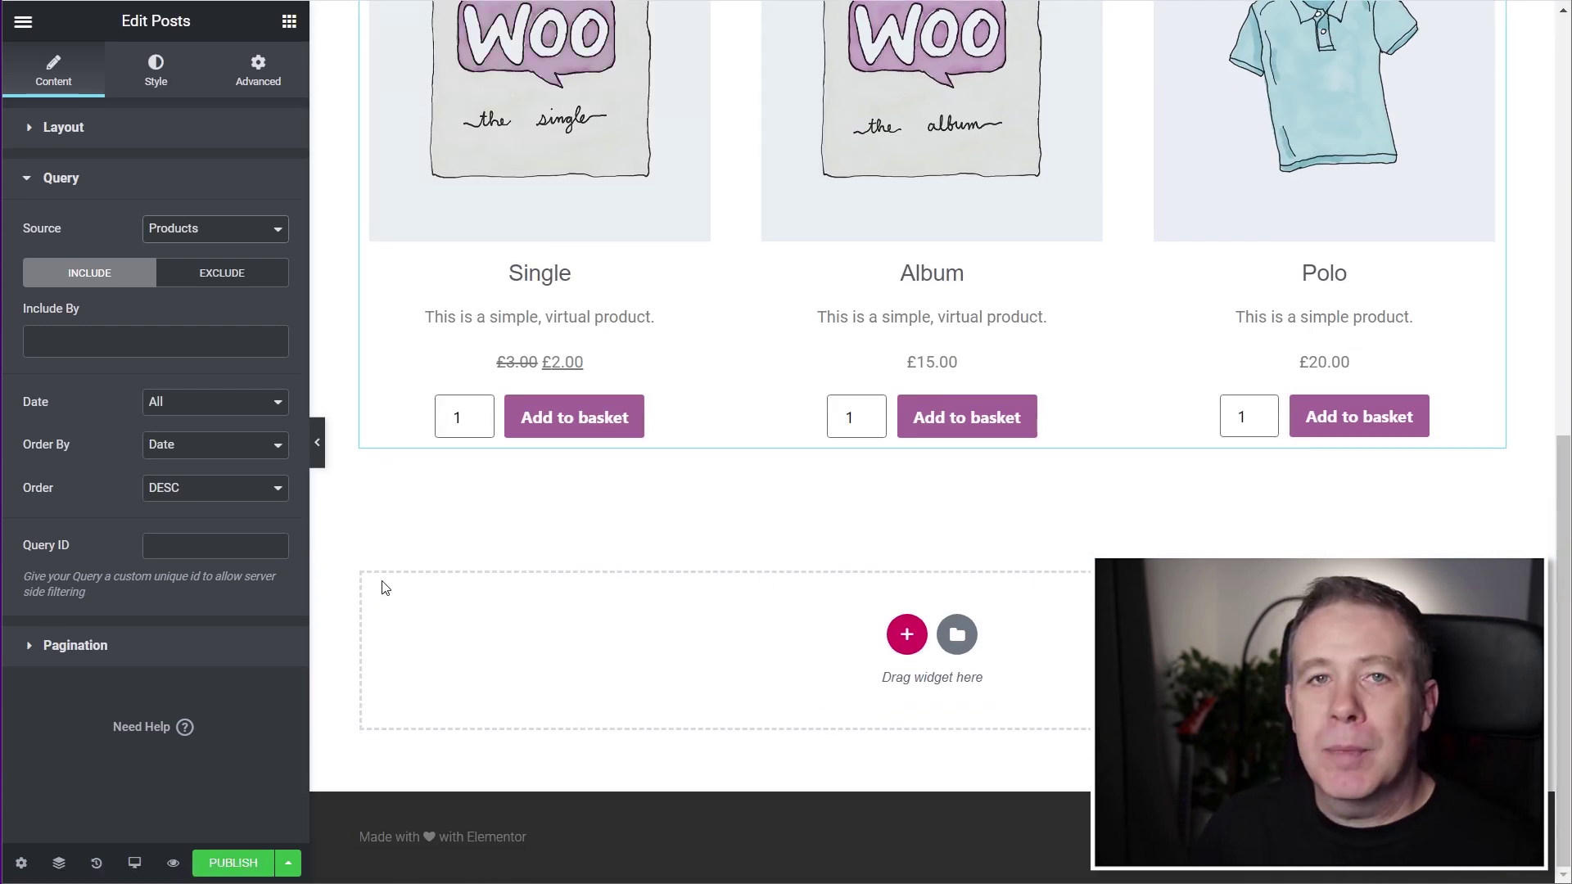
{"action": "left_click", "coordinate": [75, 646]}
{"action": "left_click", "coordinate": [200, 289]}
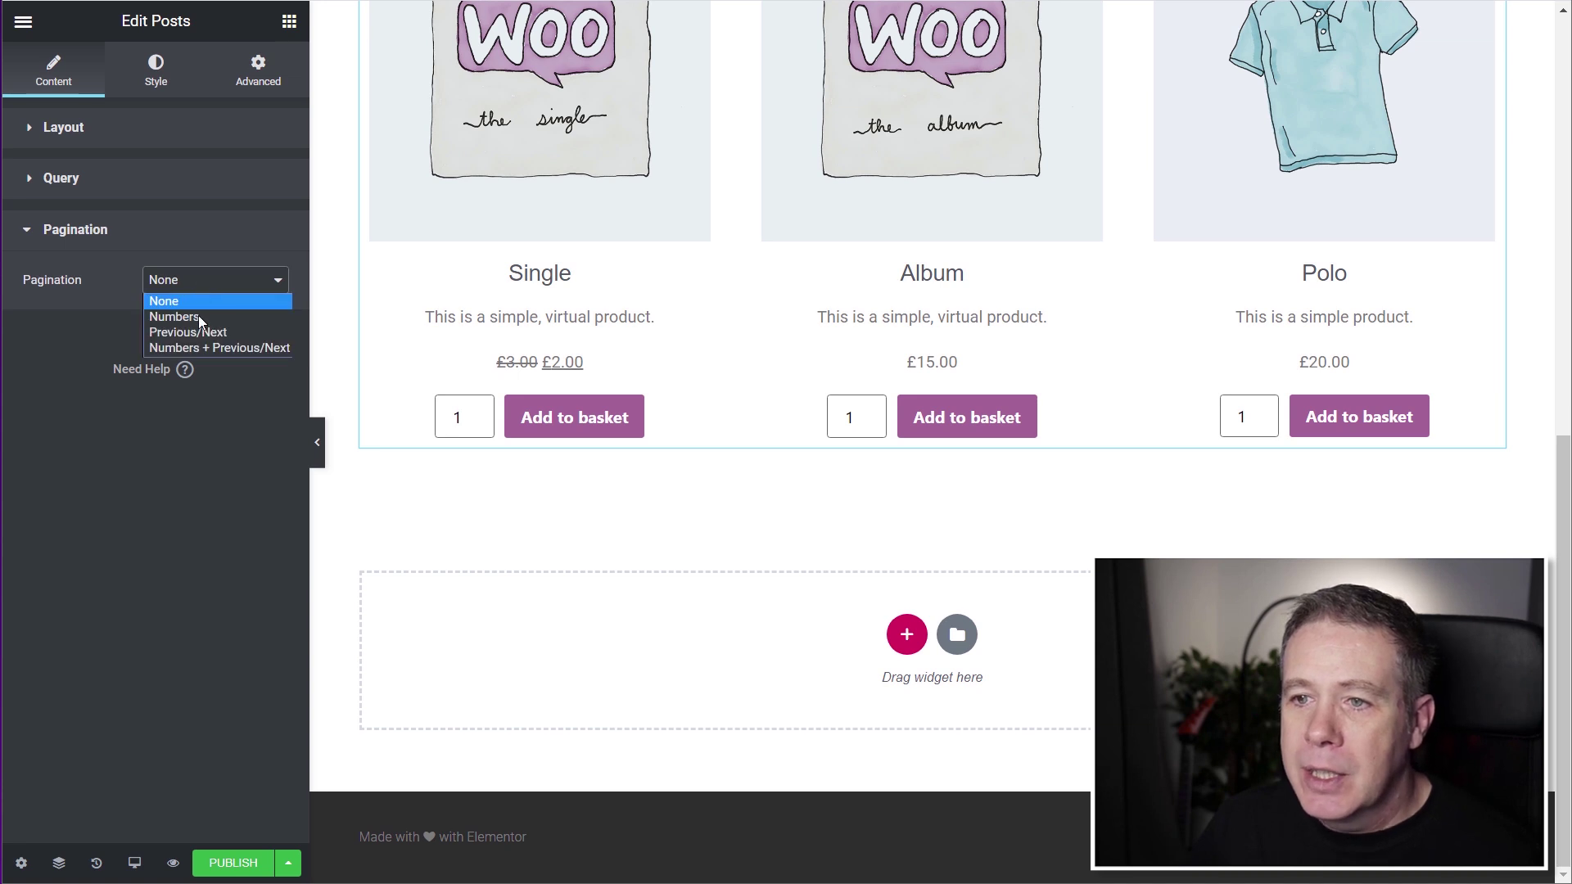
{"action": "left_click", "coordinate": [199, 348]}
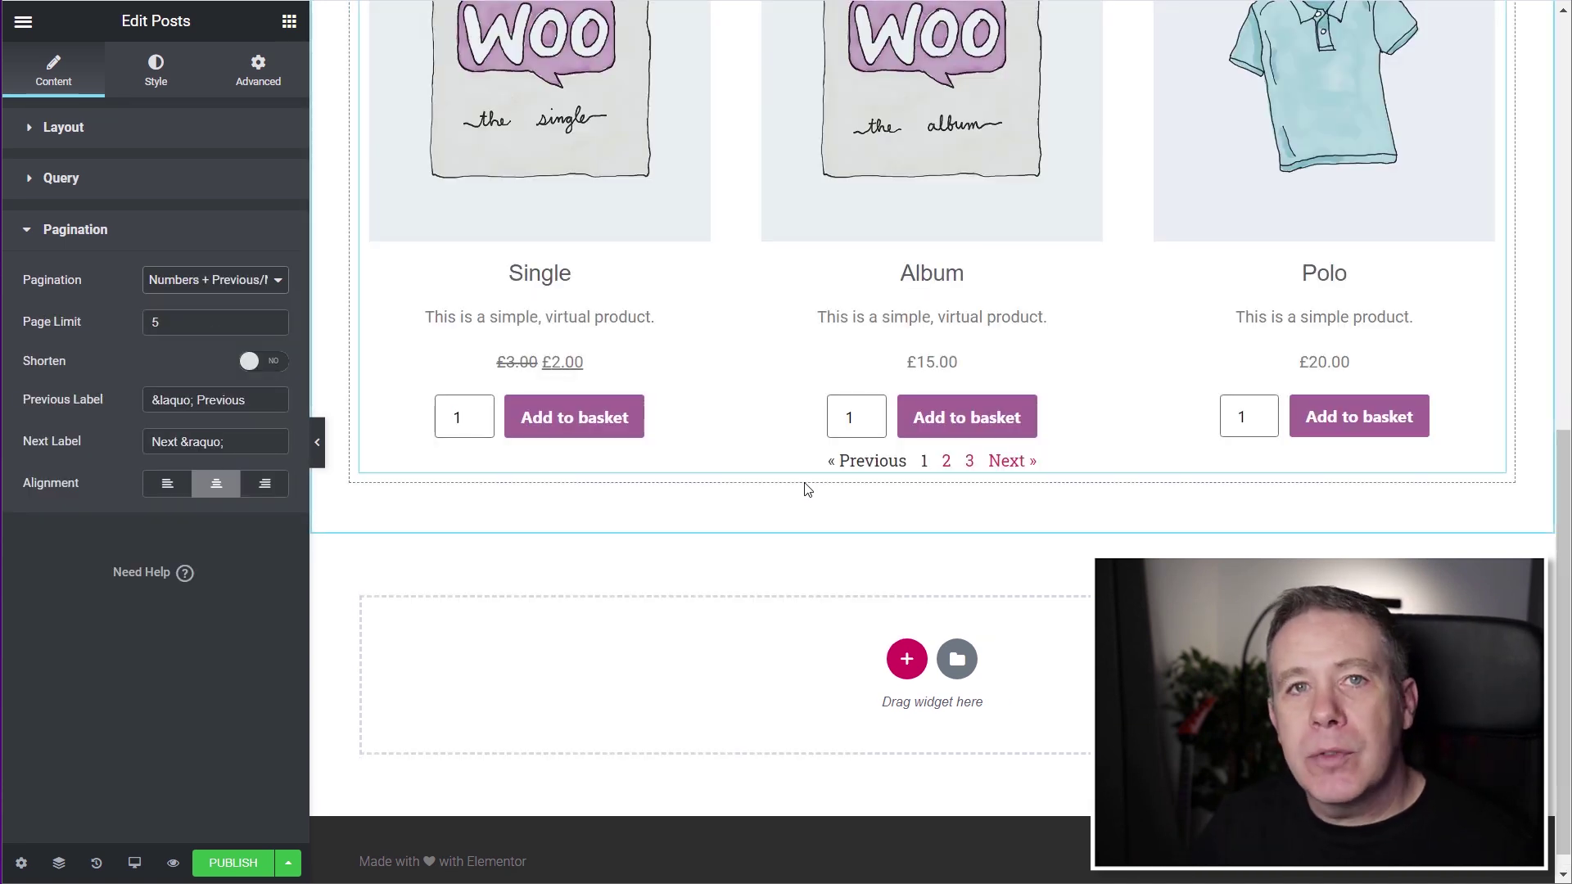
{"action": "scroll", "coordinate": [624, 573], "scroll_direction": "up", "scroll_amount": 7}
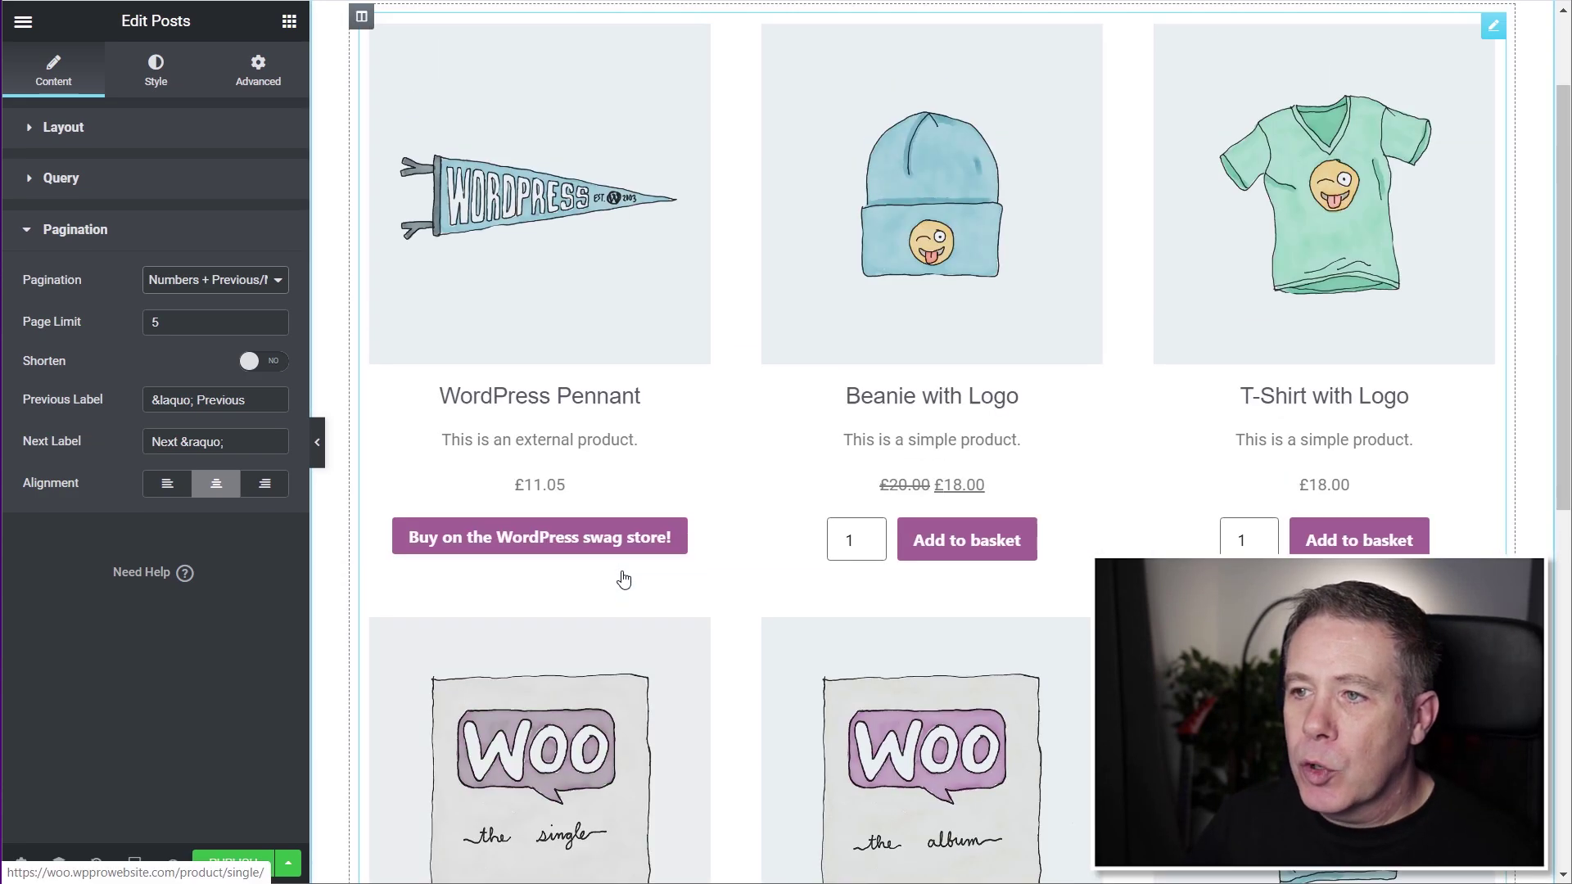
{"action": "scroll", "coordinate": [620, 579], "scroll_direction": "up", "scroll_amount": 2}
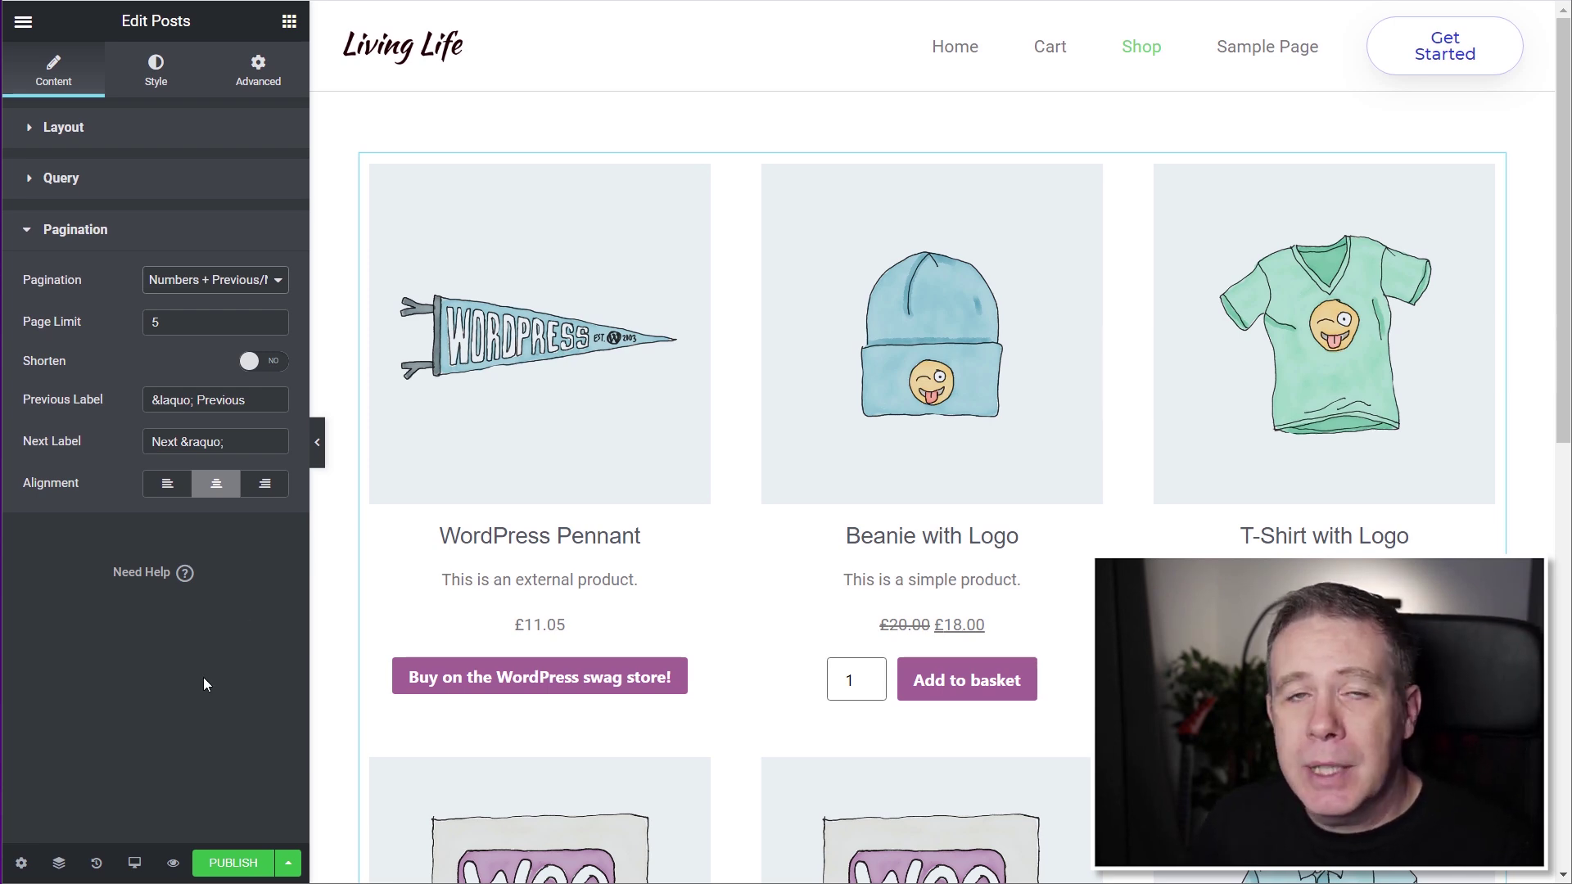
- Publish the archive template with a display condition for All Product Archives and exit to the WordPress dashboard
{"action": "left_click", "coordinate": [261, 864]}
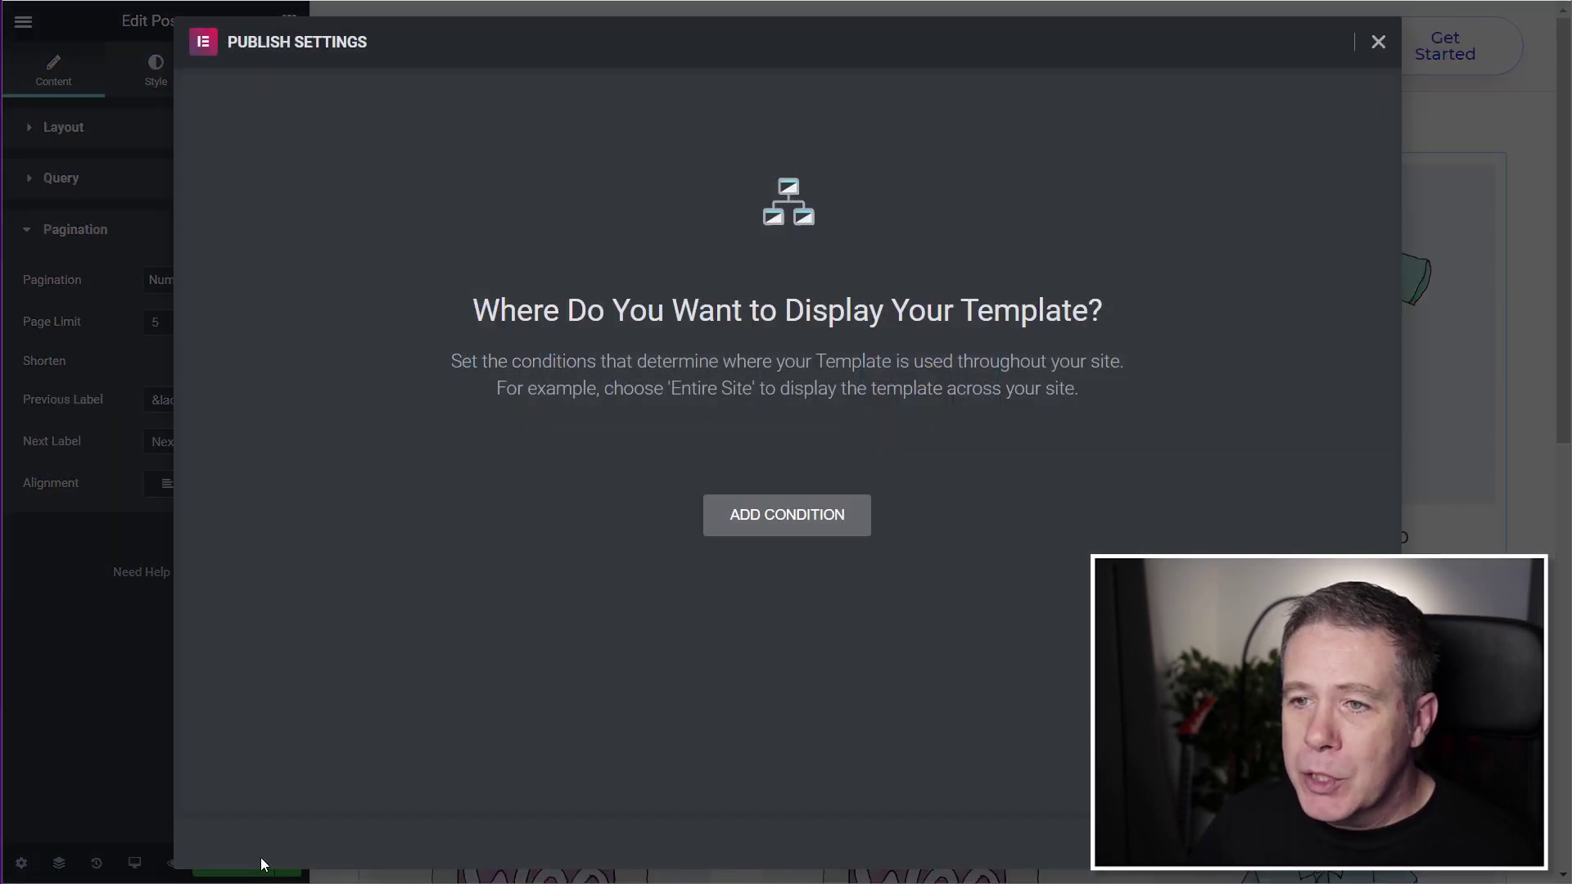
{"action": "left_click", "coordinate": [849, 517]}
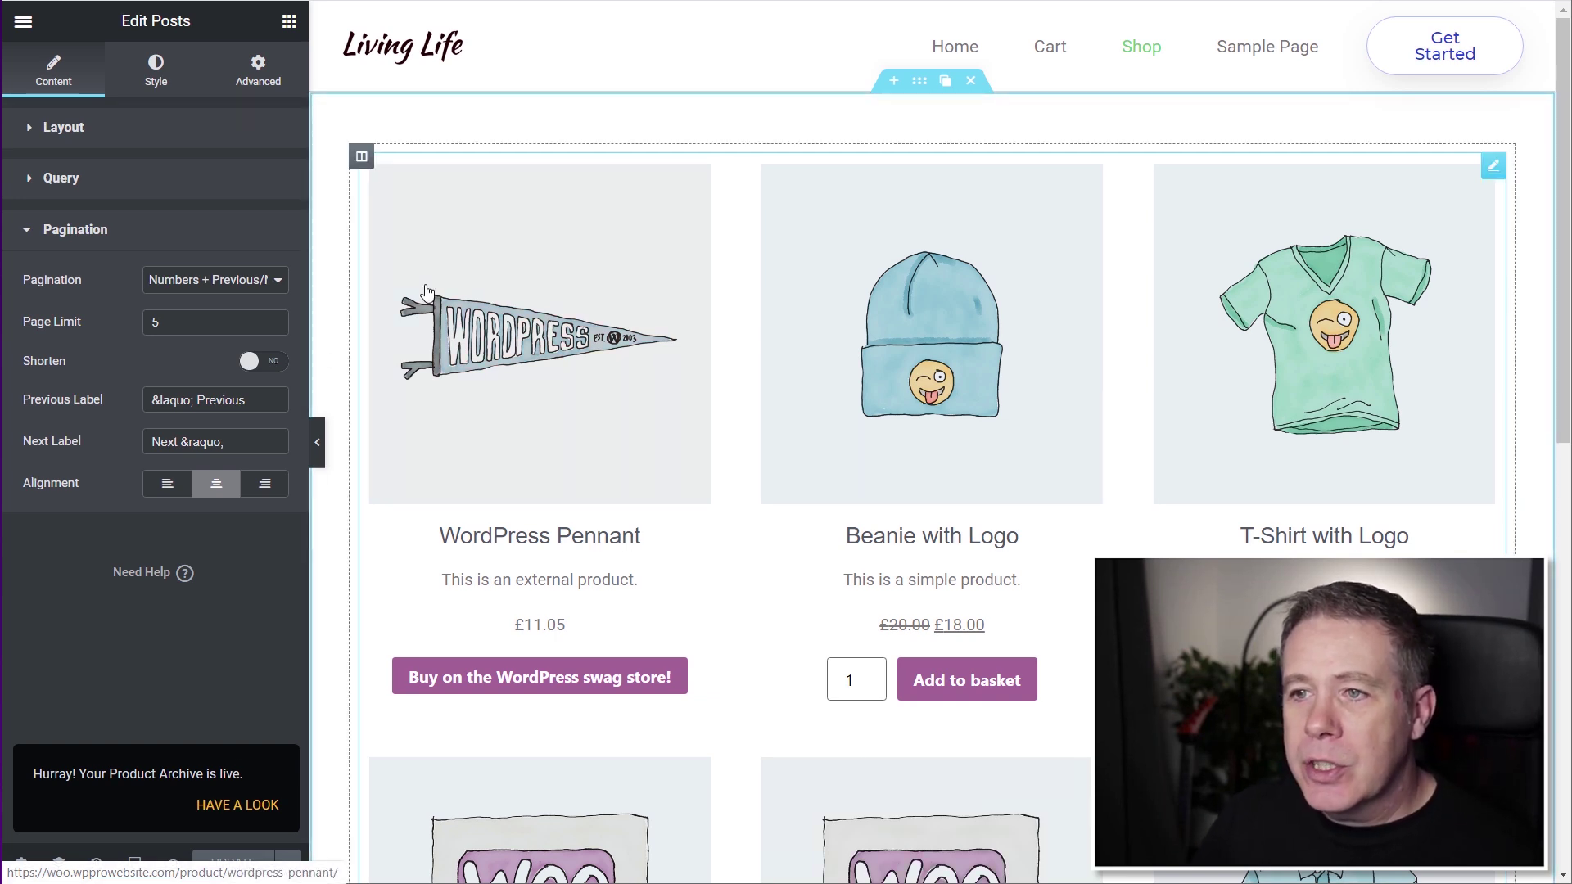
{"action": "left_click", "coordinate": [25, 23]}
{"action": "left_click", "coordinate": [121, 555]}
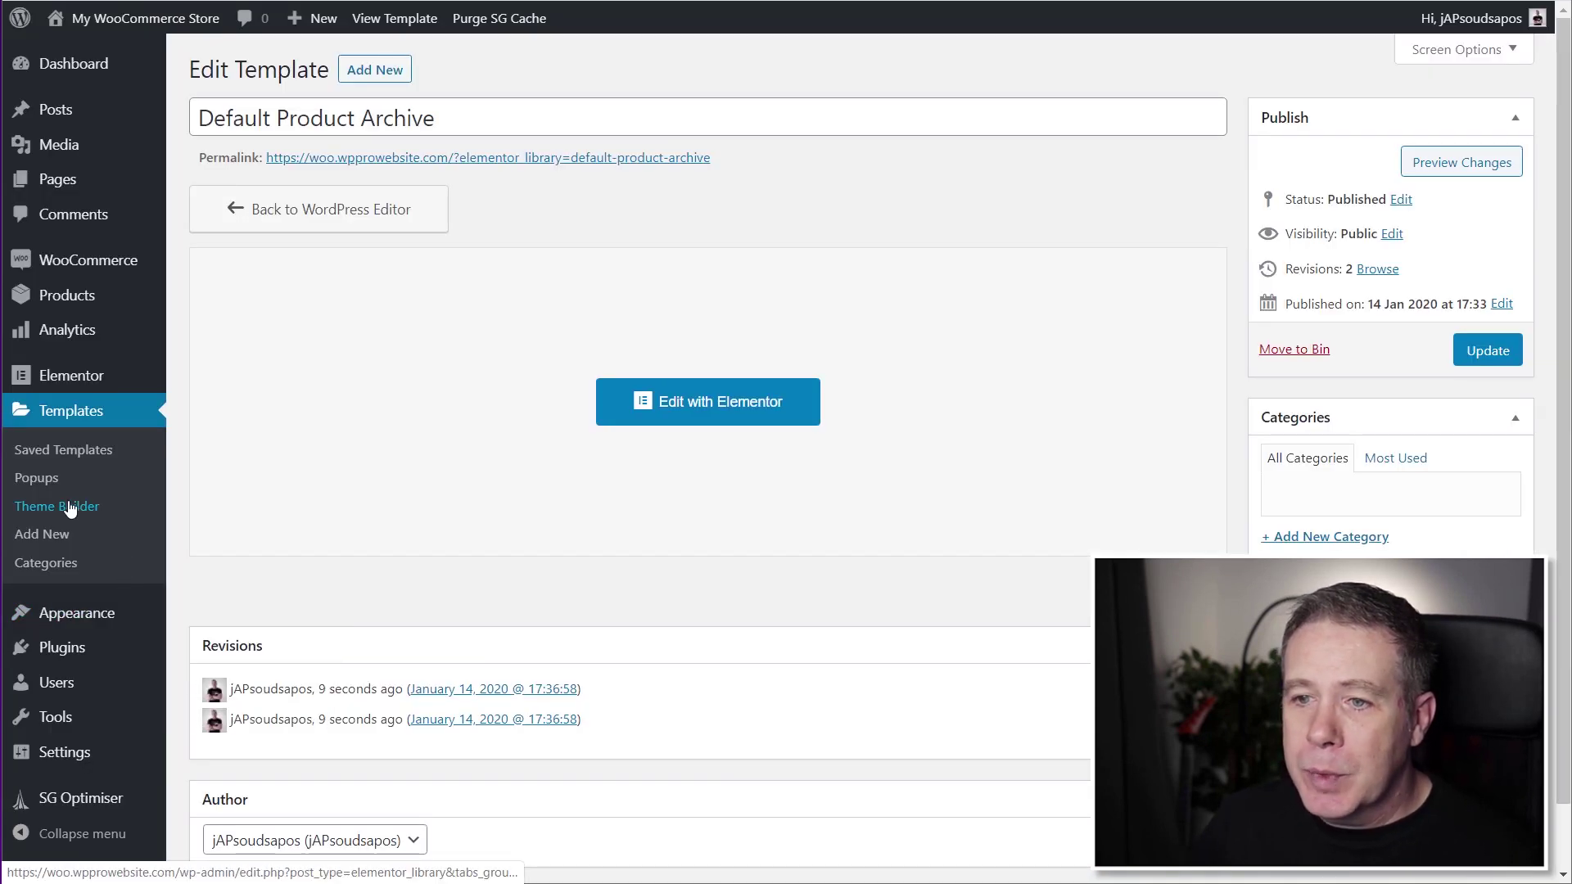
- Find the Default Product Loop template among the Theme Builder's loop templates and open it in the Elementor editor
{"action": "left_click", "coordinate": [69, 507]}
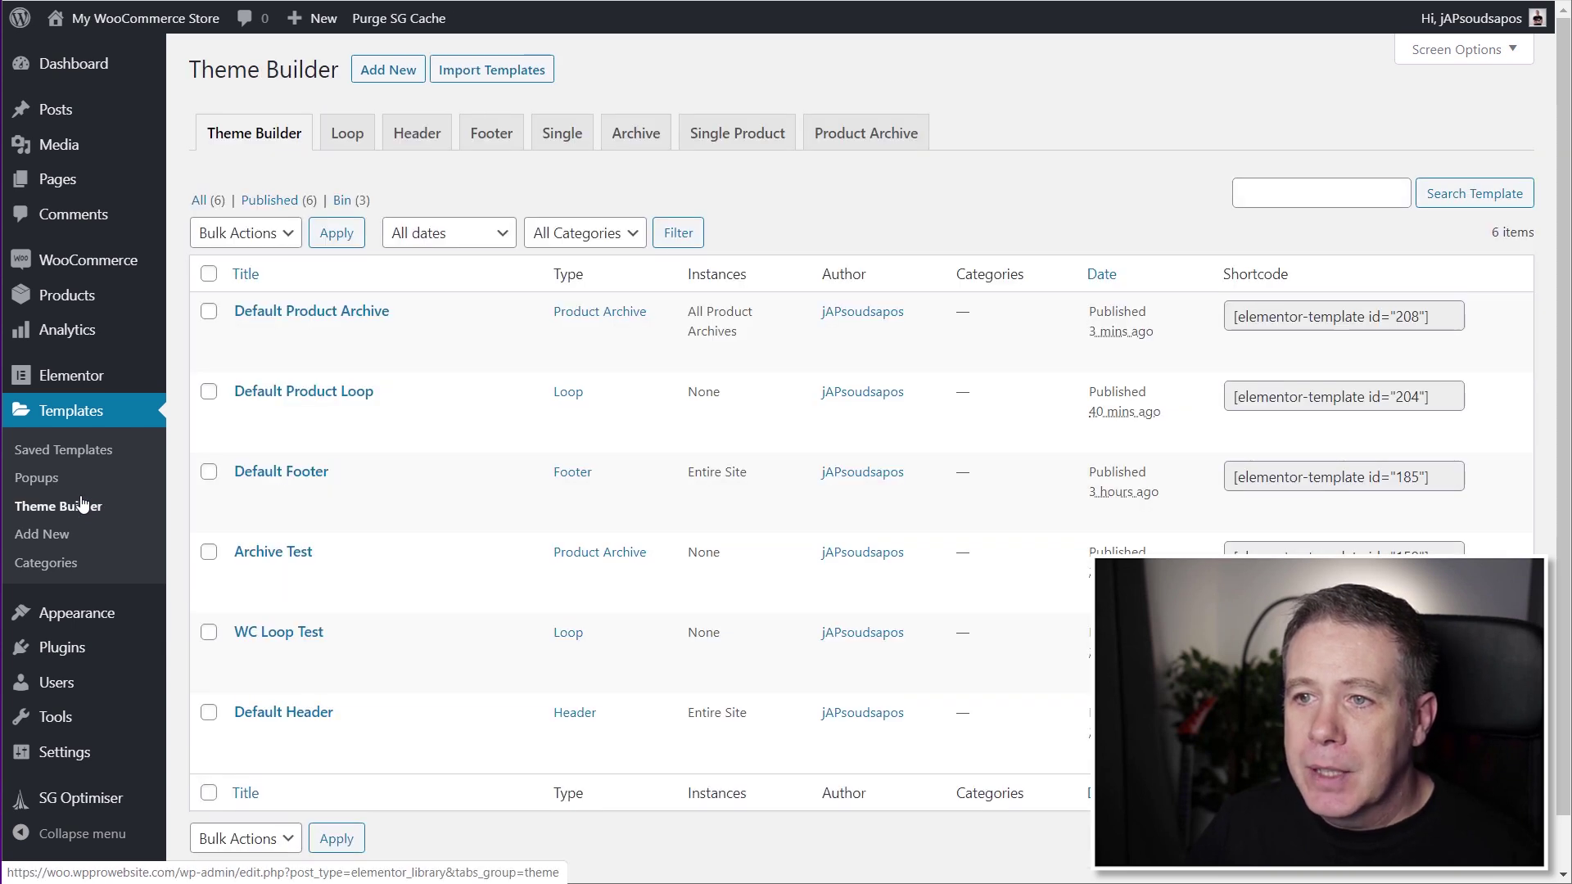
{"action": "left_click", "coordinate": [348, 136]}
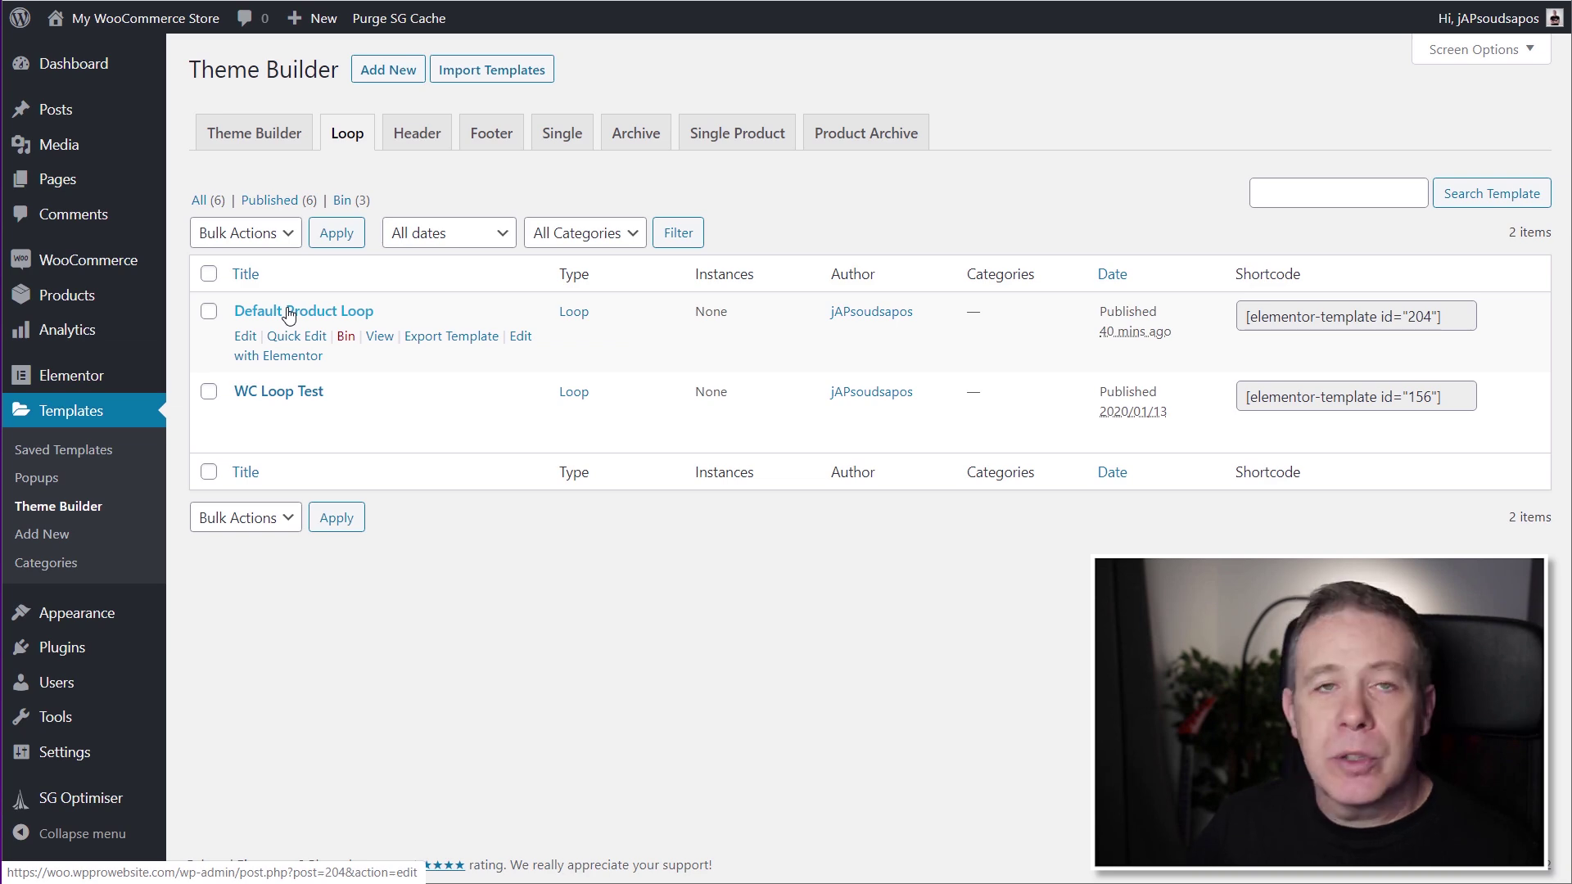
{"action": "left_click", "coordinate": [285, 358]}
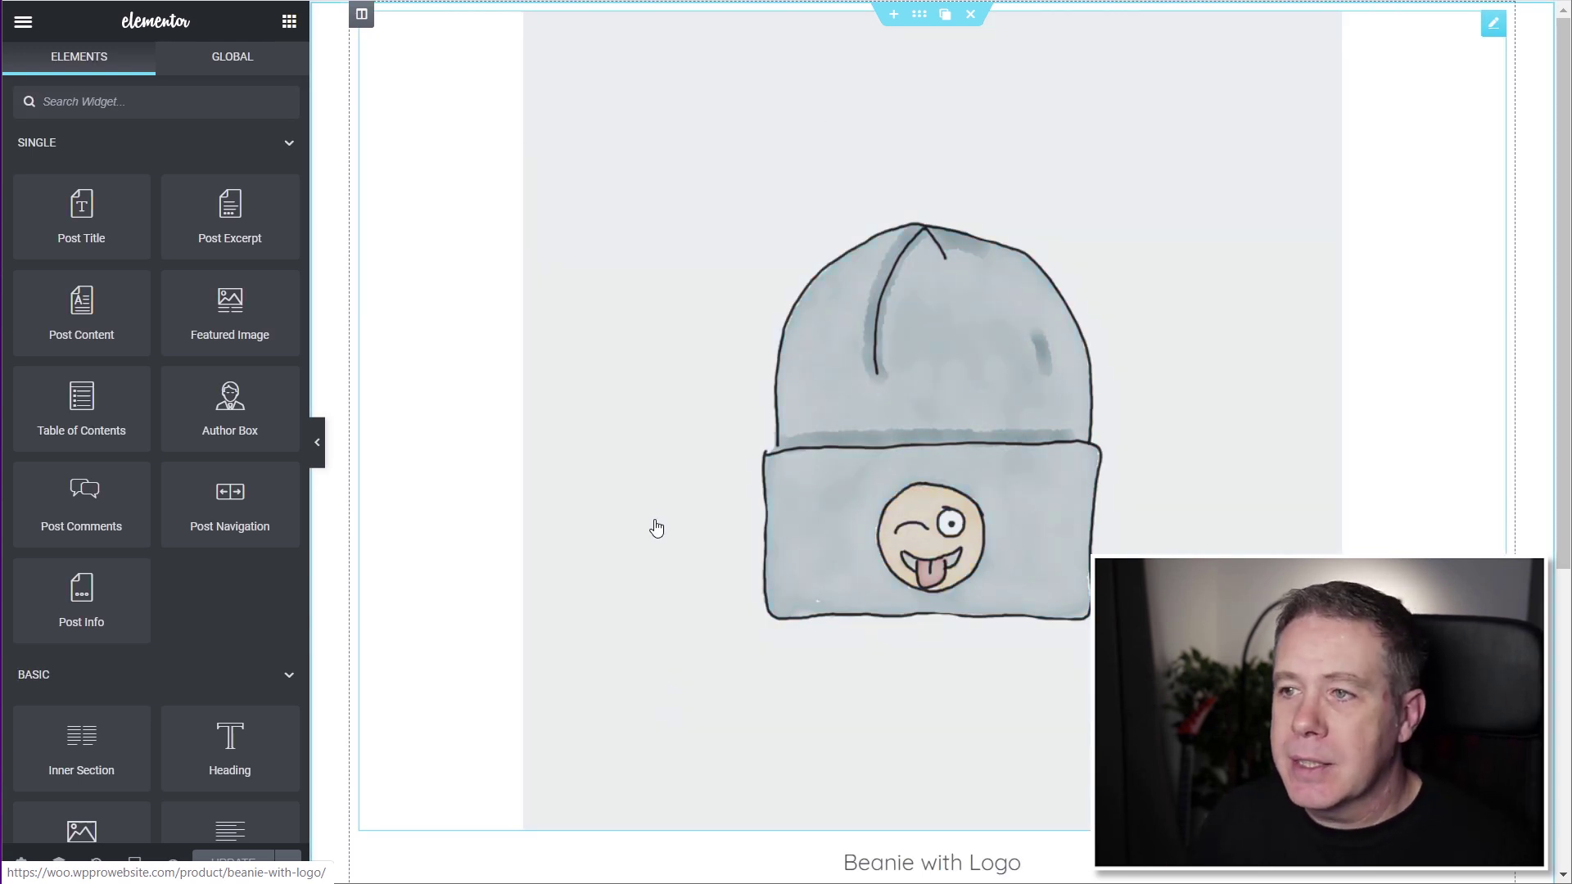
- Give the product loop's column a solid light grey border with a width of 1 on all sides
{"action": "left_click", "coordinate": [362, 25]}
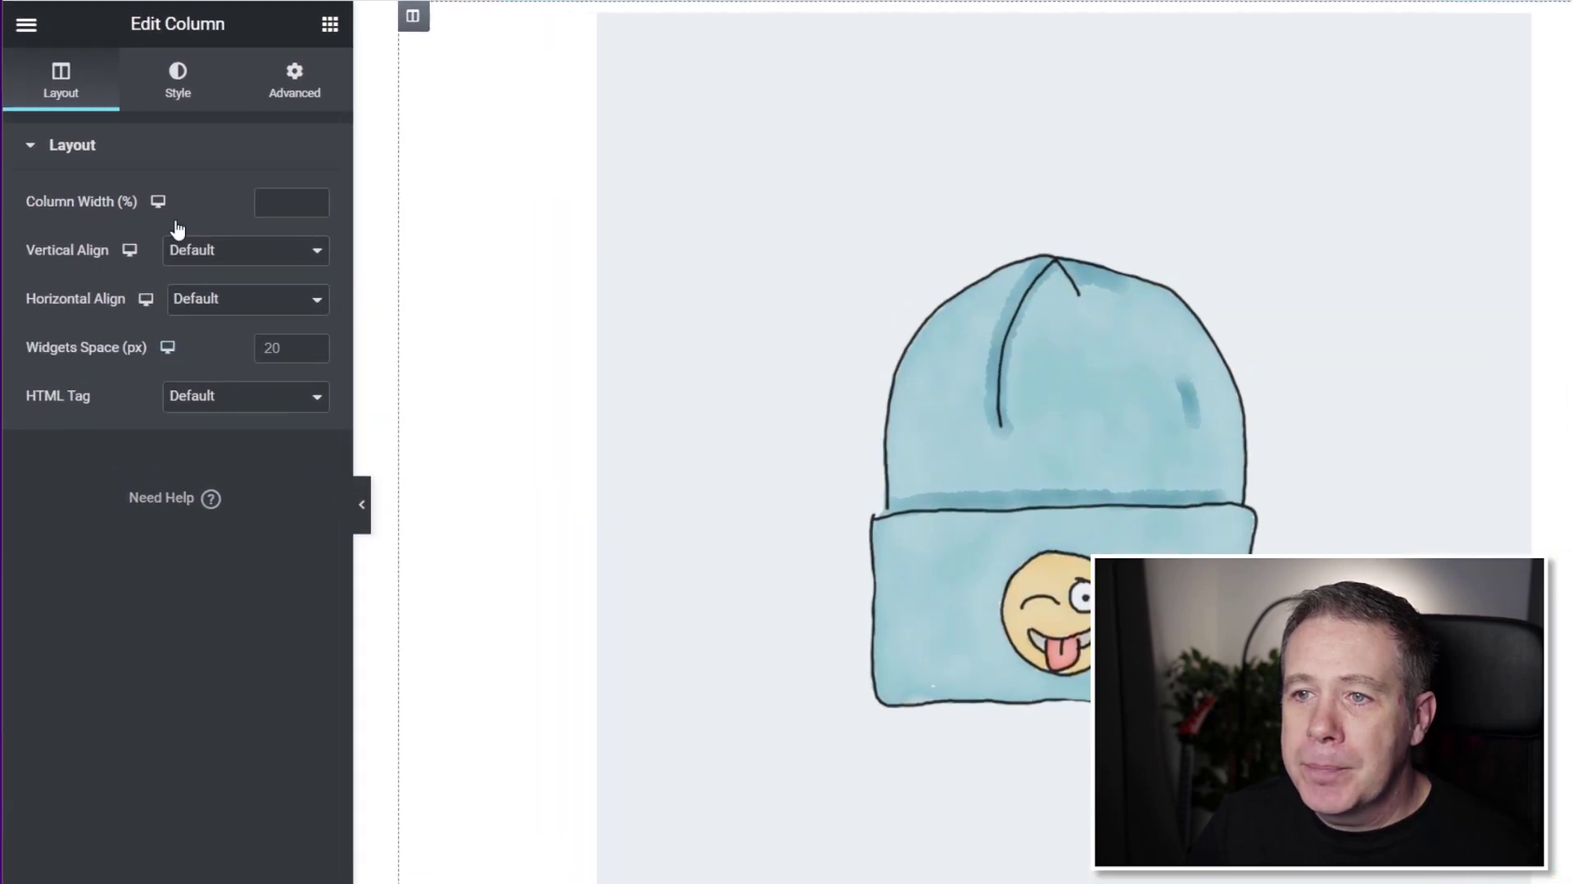
{"action": "left_click", "coordinate": [177, 78]}
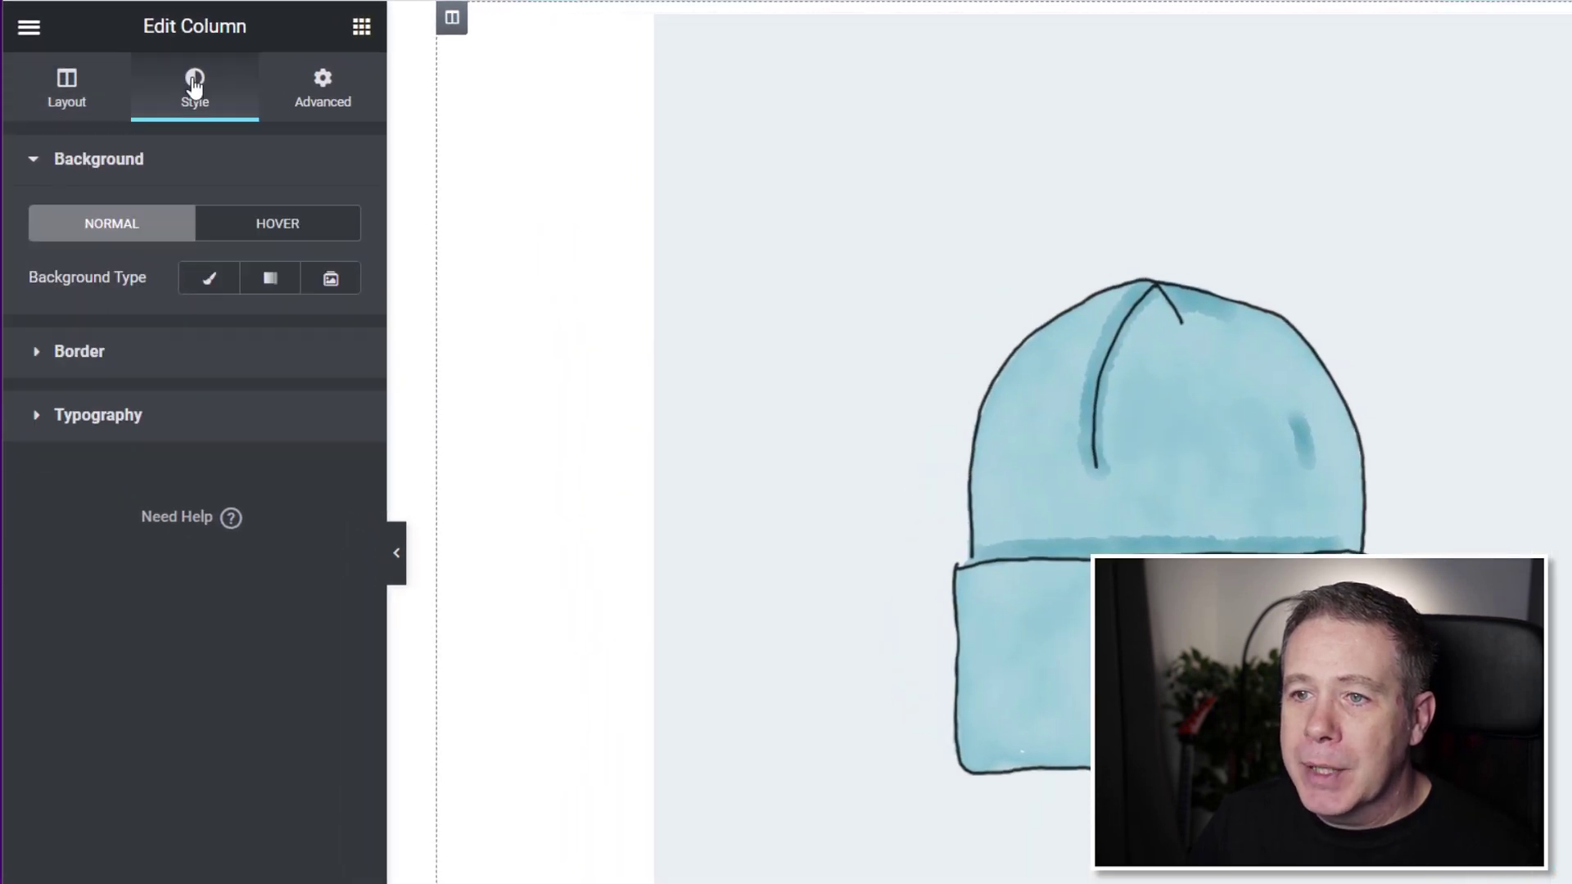
{"action": "left_click", "coordinate": [78, 354]}
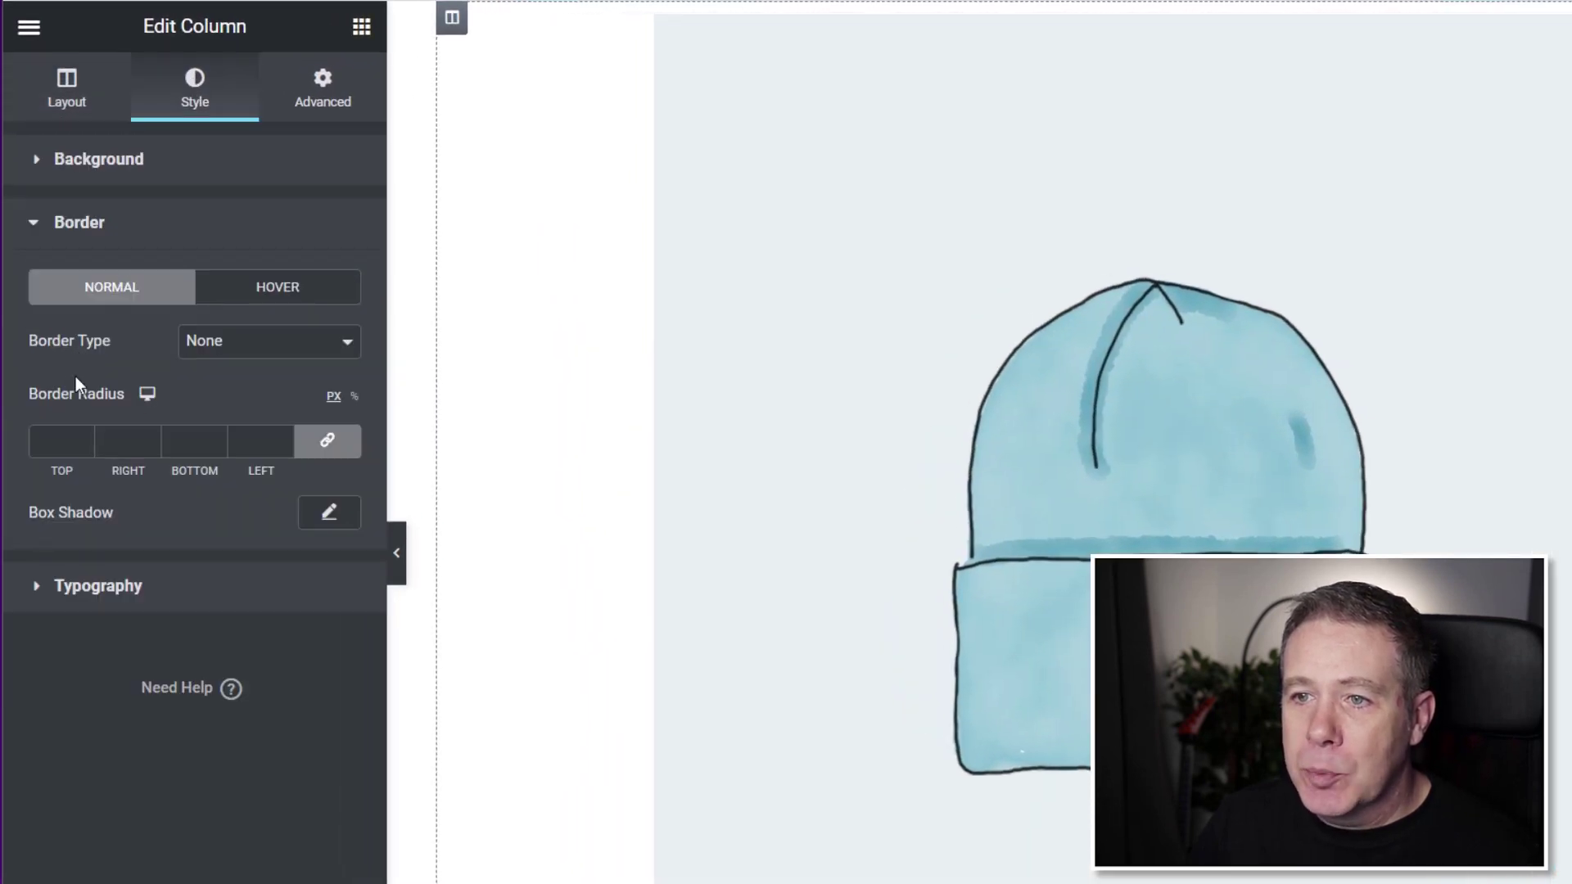
{"action": "left_click", "coordinate": [256, 354]}
{"action": "left_click", "coordinate": [231, 384]}
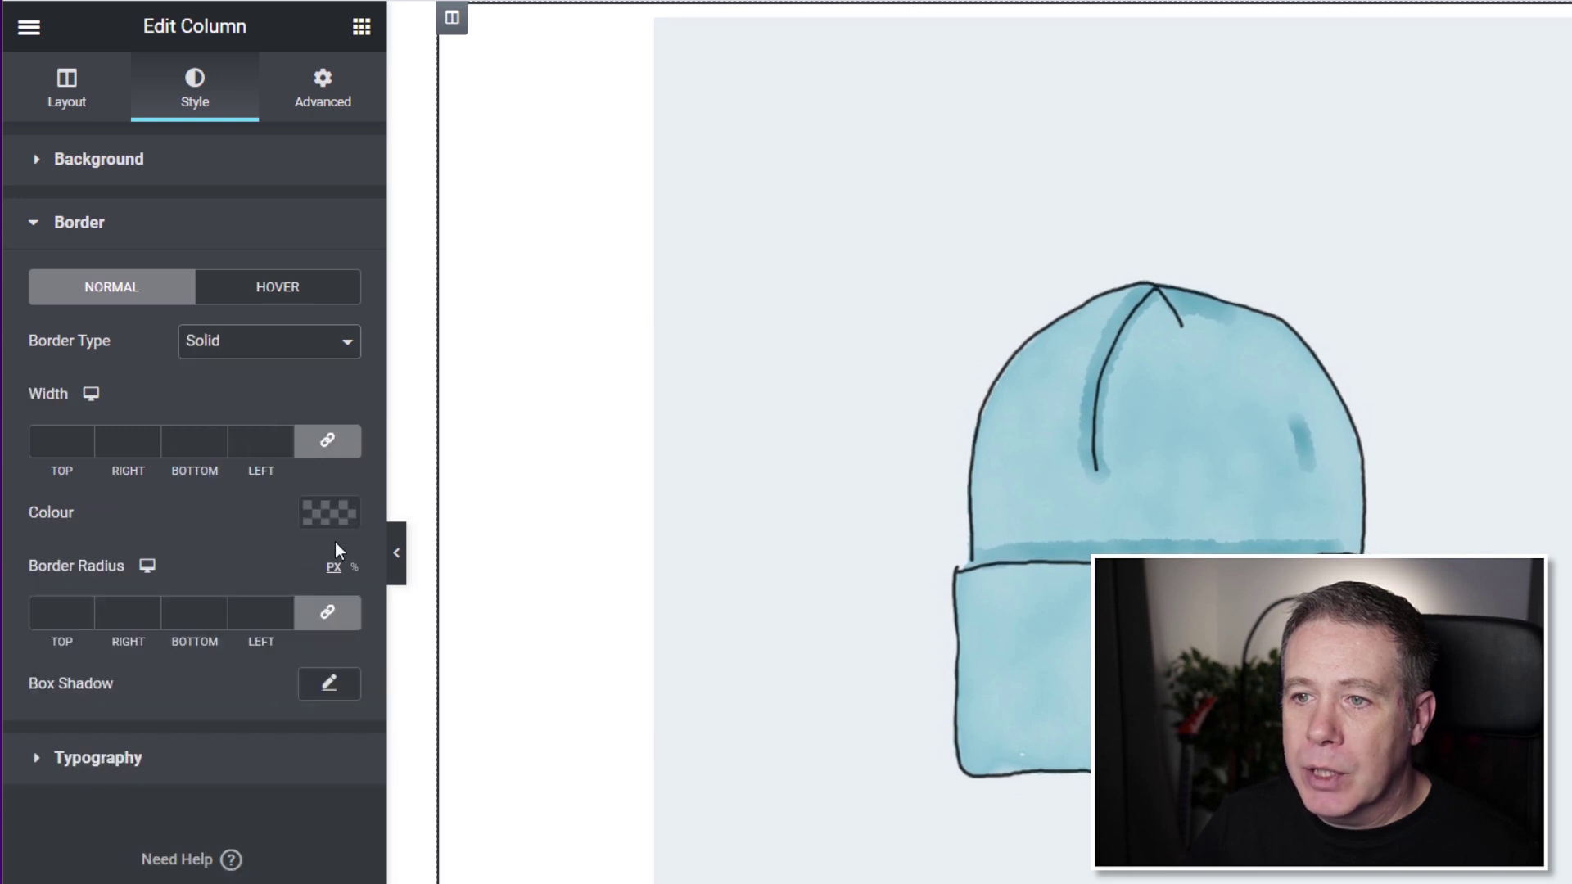
{"action": "left_click", "coordinate": [329, 512]}
{"action": "left_click_drag", "start_coordinate": [216, 683], "coordinate": [42, 660]}
{"action": "left_click", "coordinate": [320, 449]}
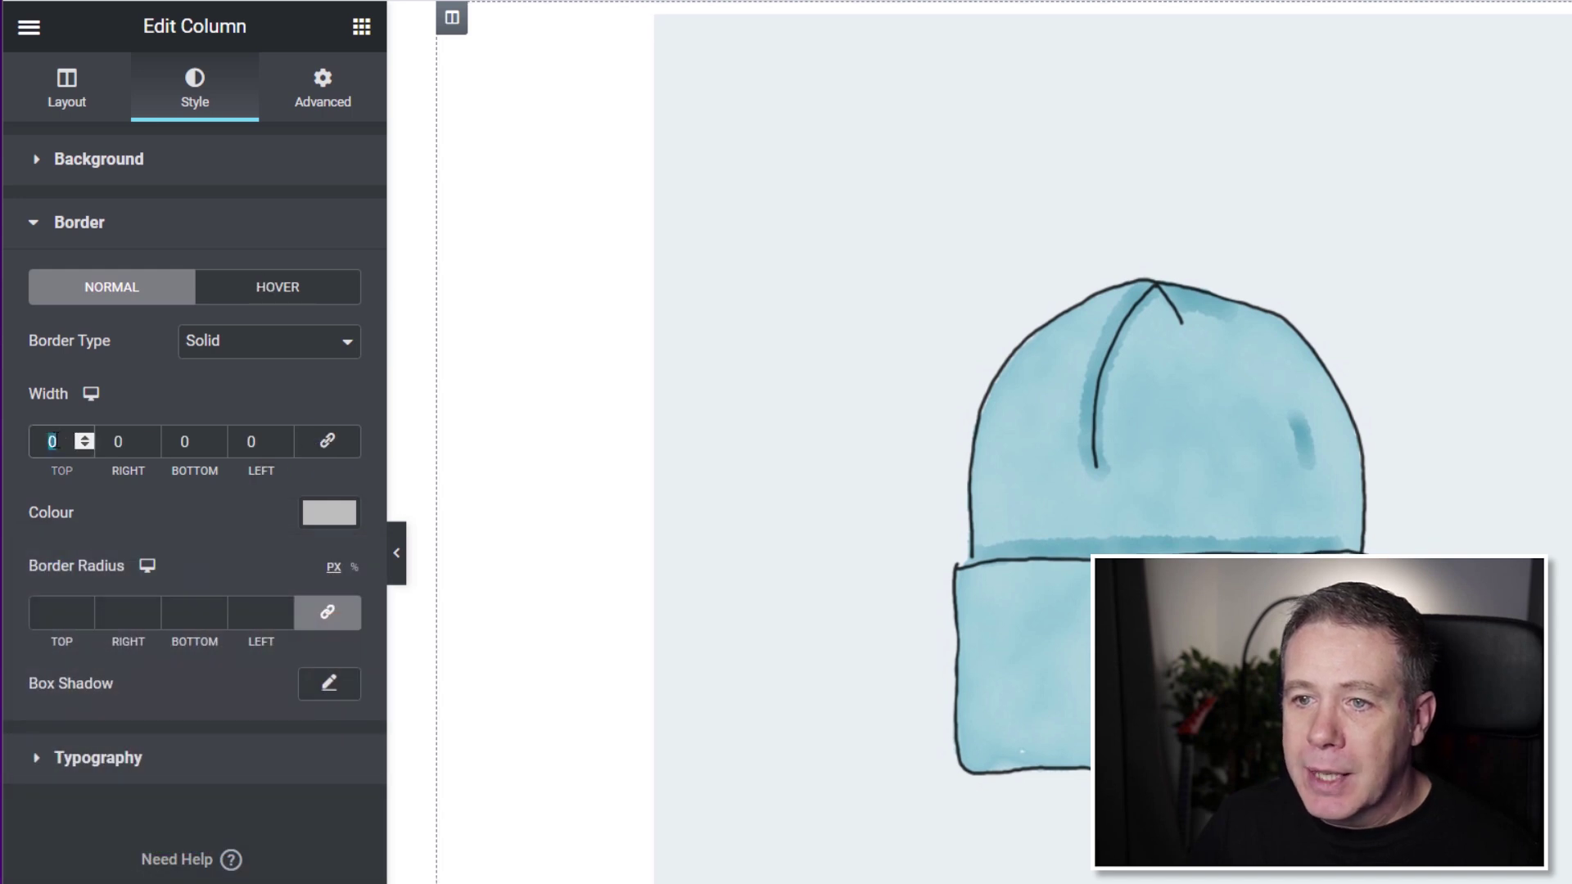
{"action": "type", "text": "1"}
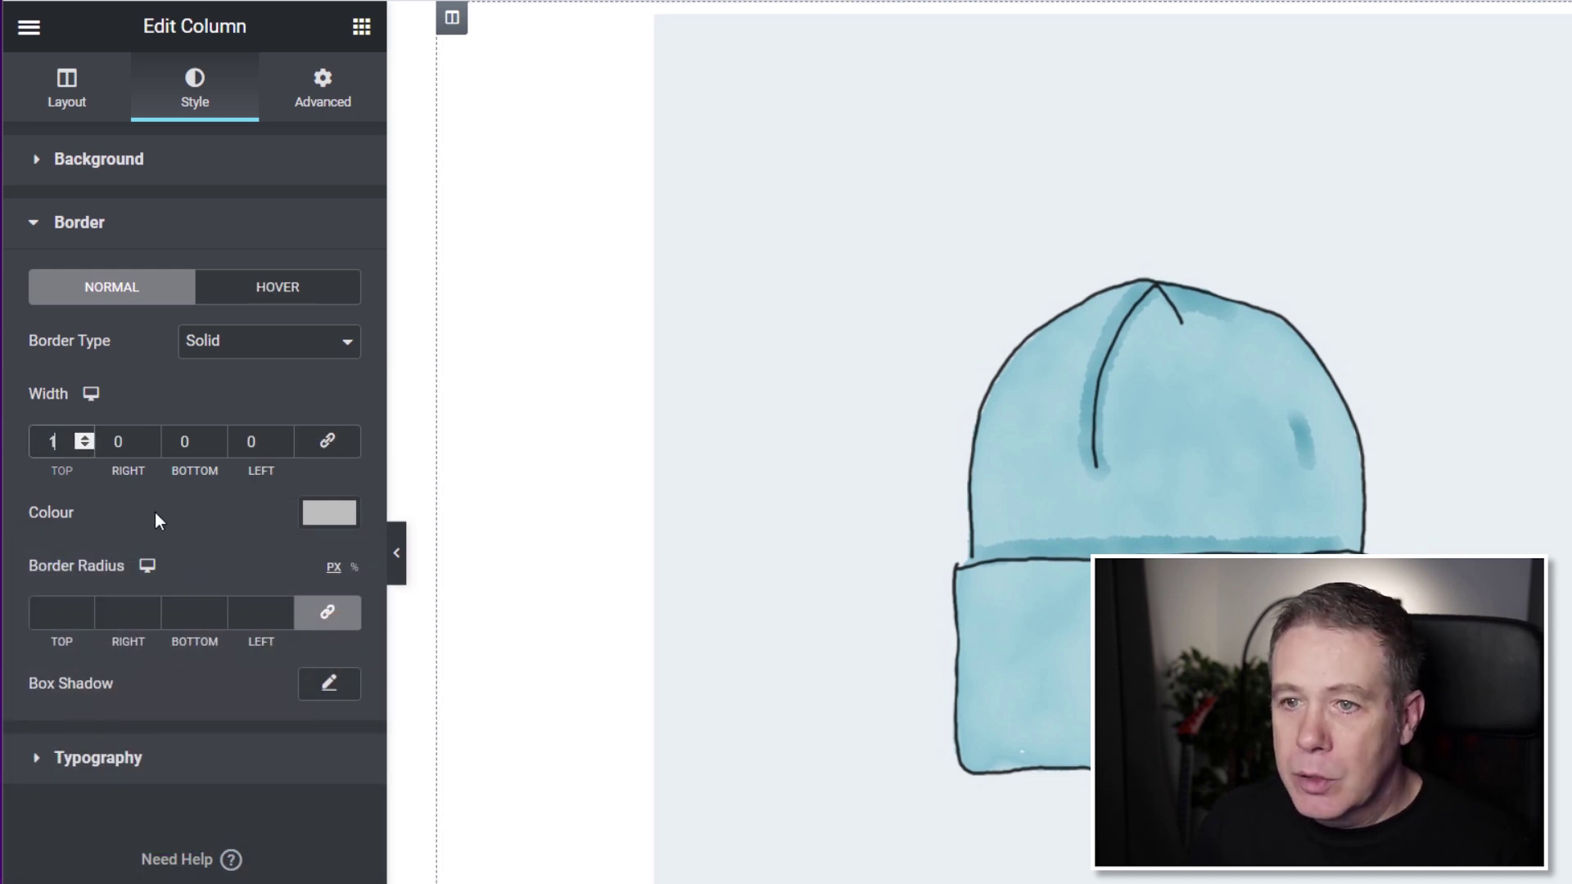
{"action": "left_click", "coordinate": [326, 441]}
- Give the column's hover state a solid darker grey border of width 1 on all sides and update the template without adding a display condition
{"action": "left_click", "coordinate": [275, 293]}
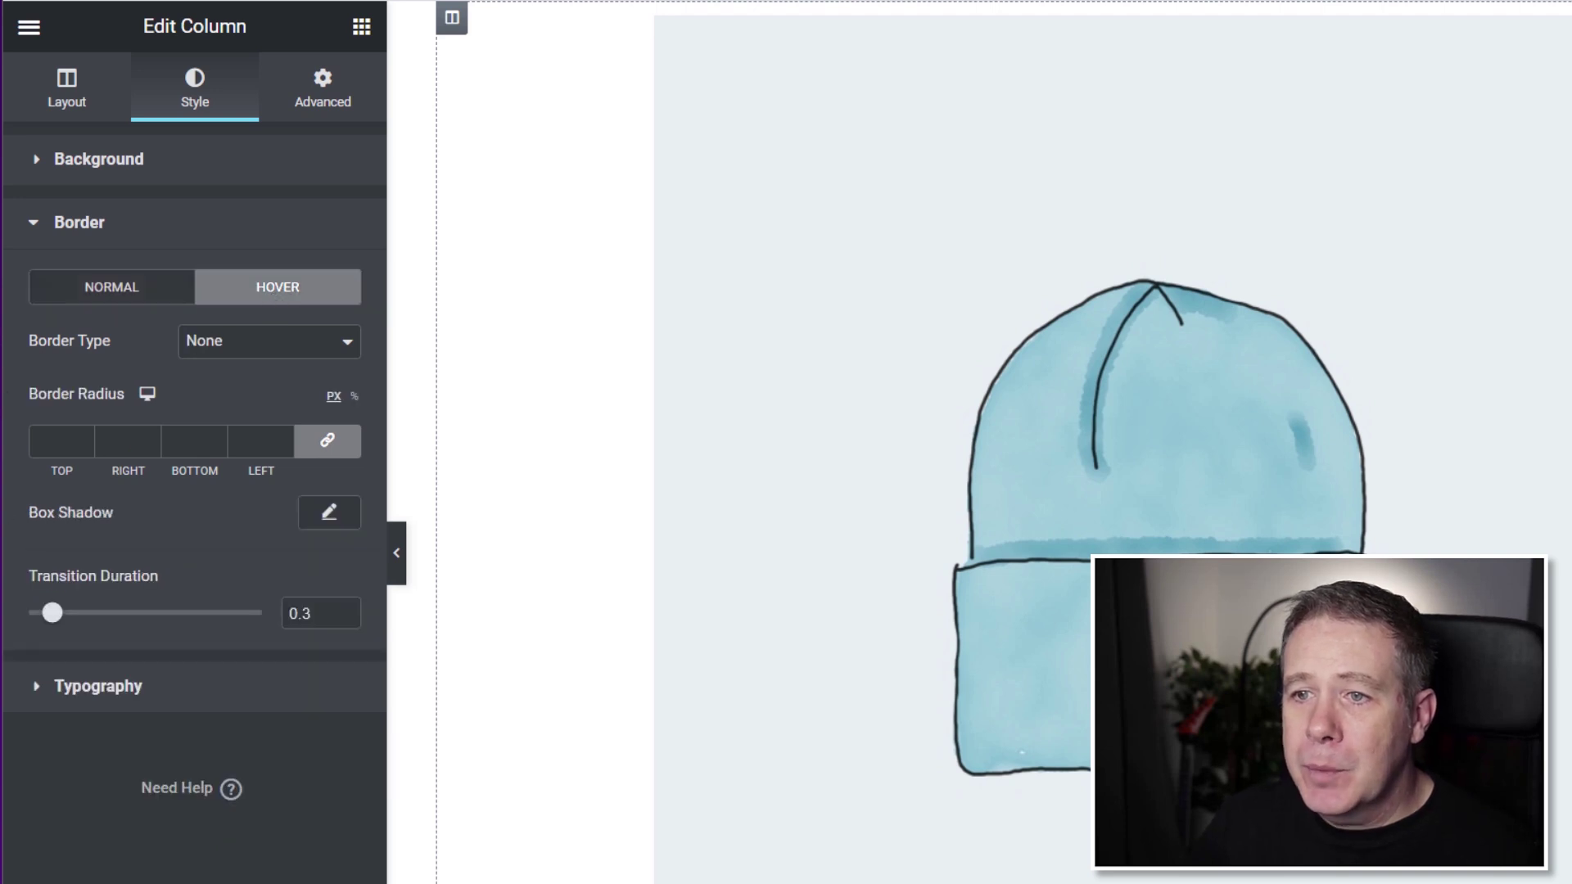
{"action": "left_click", "coordinate": [250, 347]}
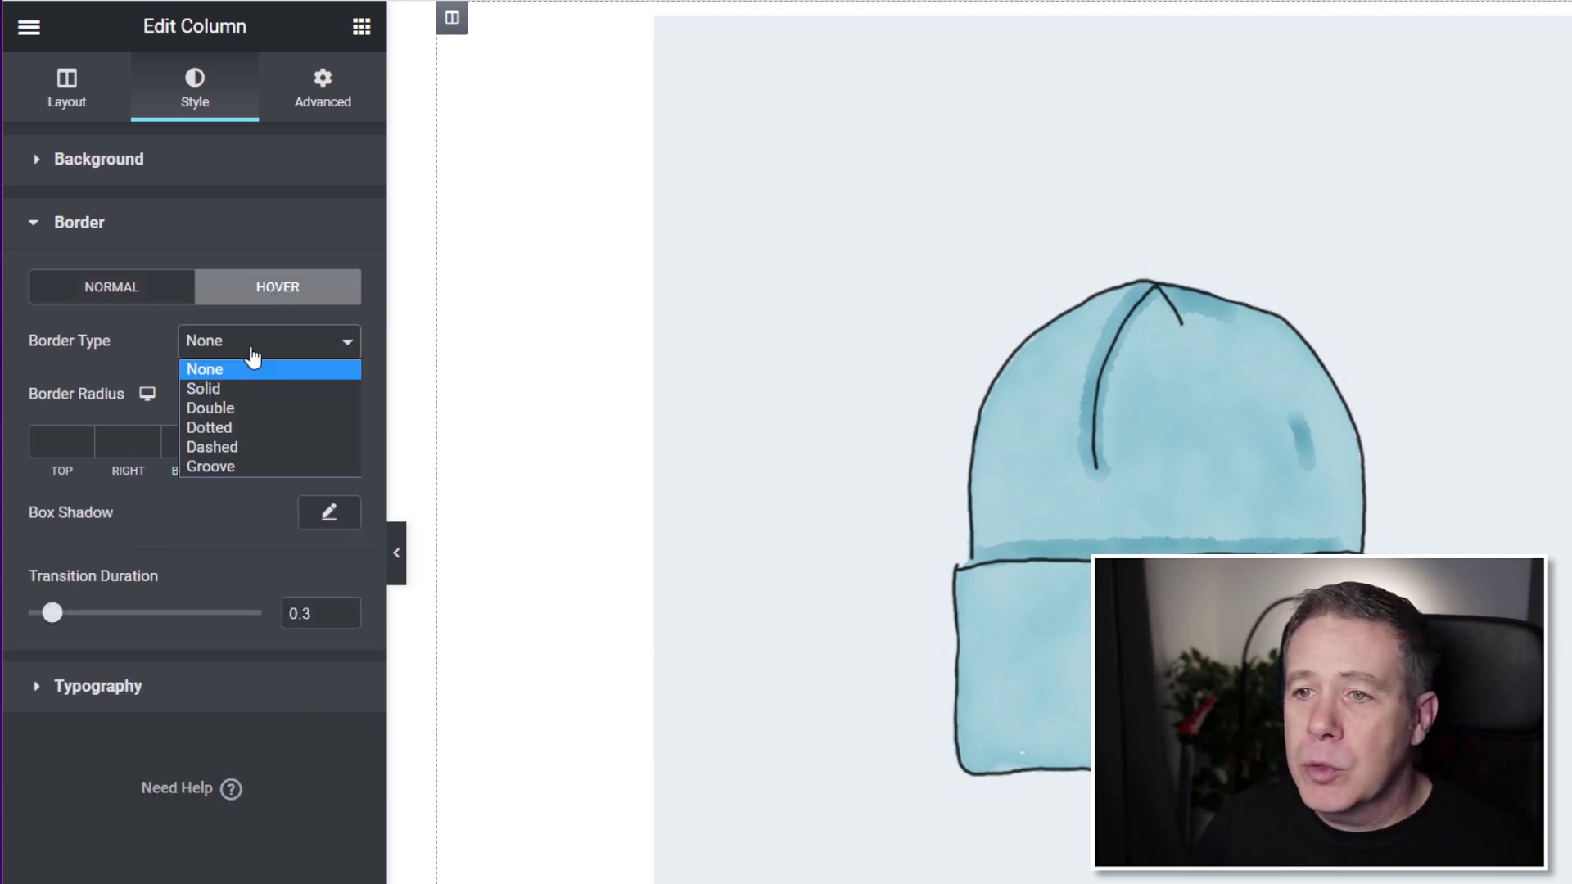
{"action": "left_click", "coordinate": [225, 390]}
{"action": "left_click", "coordinate": [62, 441]}
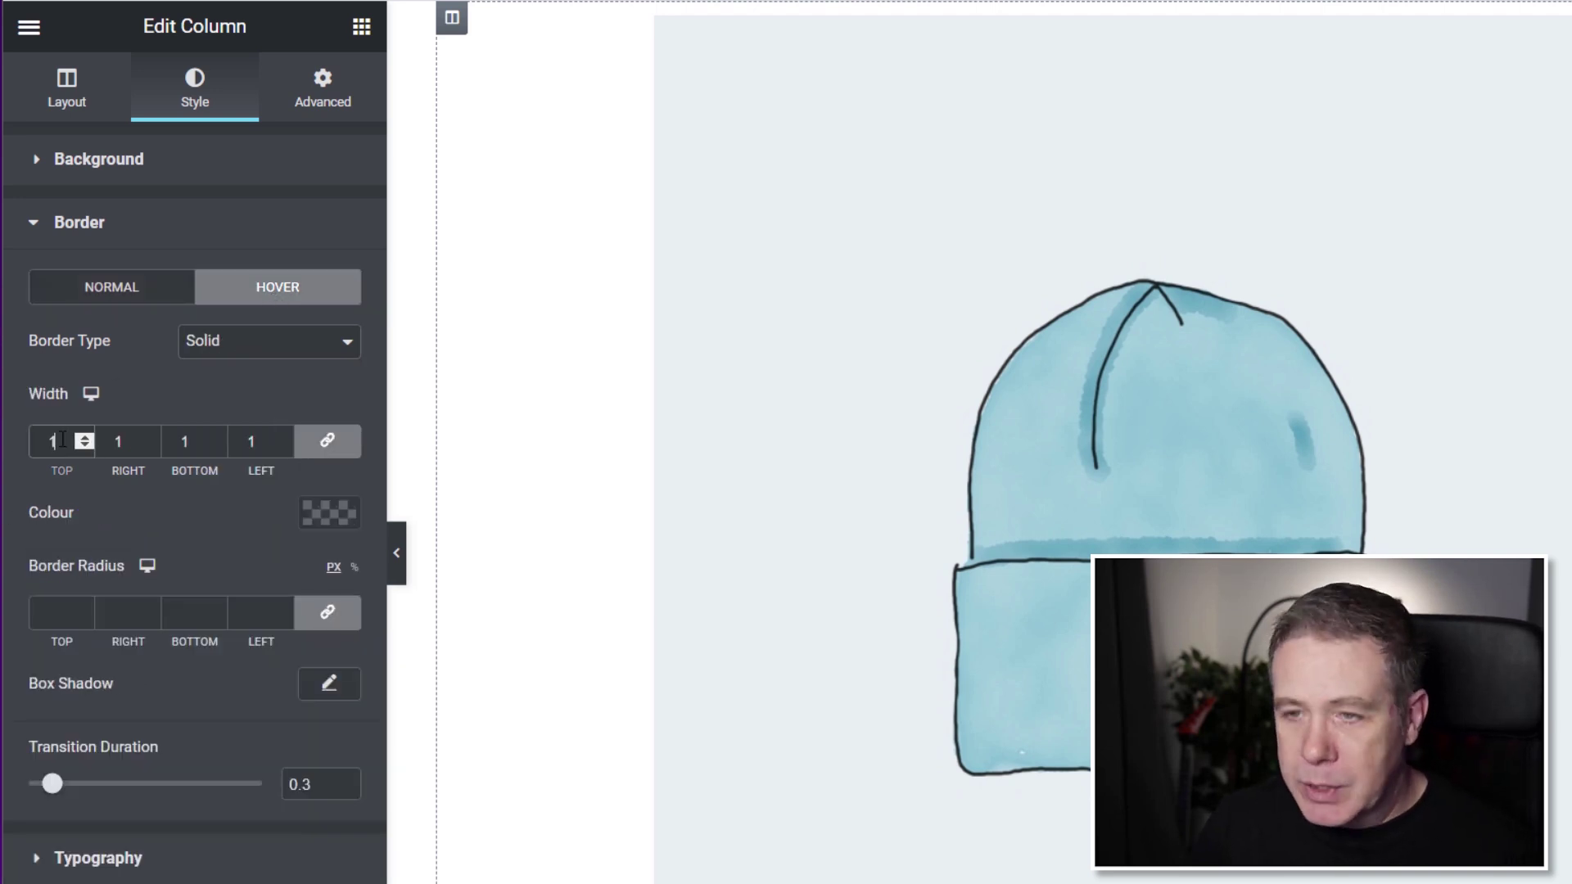
{"action": "type", "text": "1"}
{"action": "left_click", "coordinate": [322, 520]}
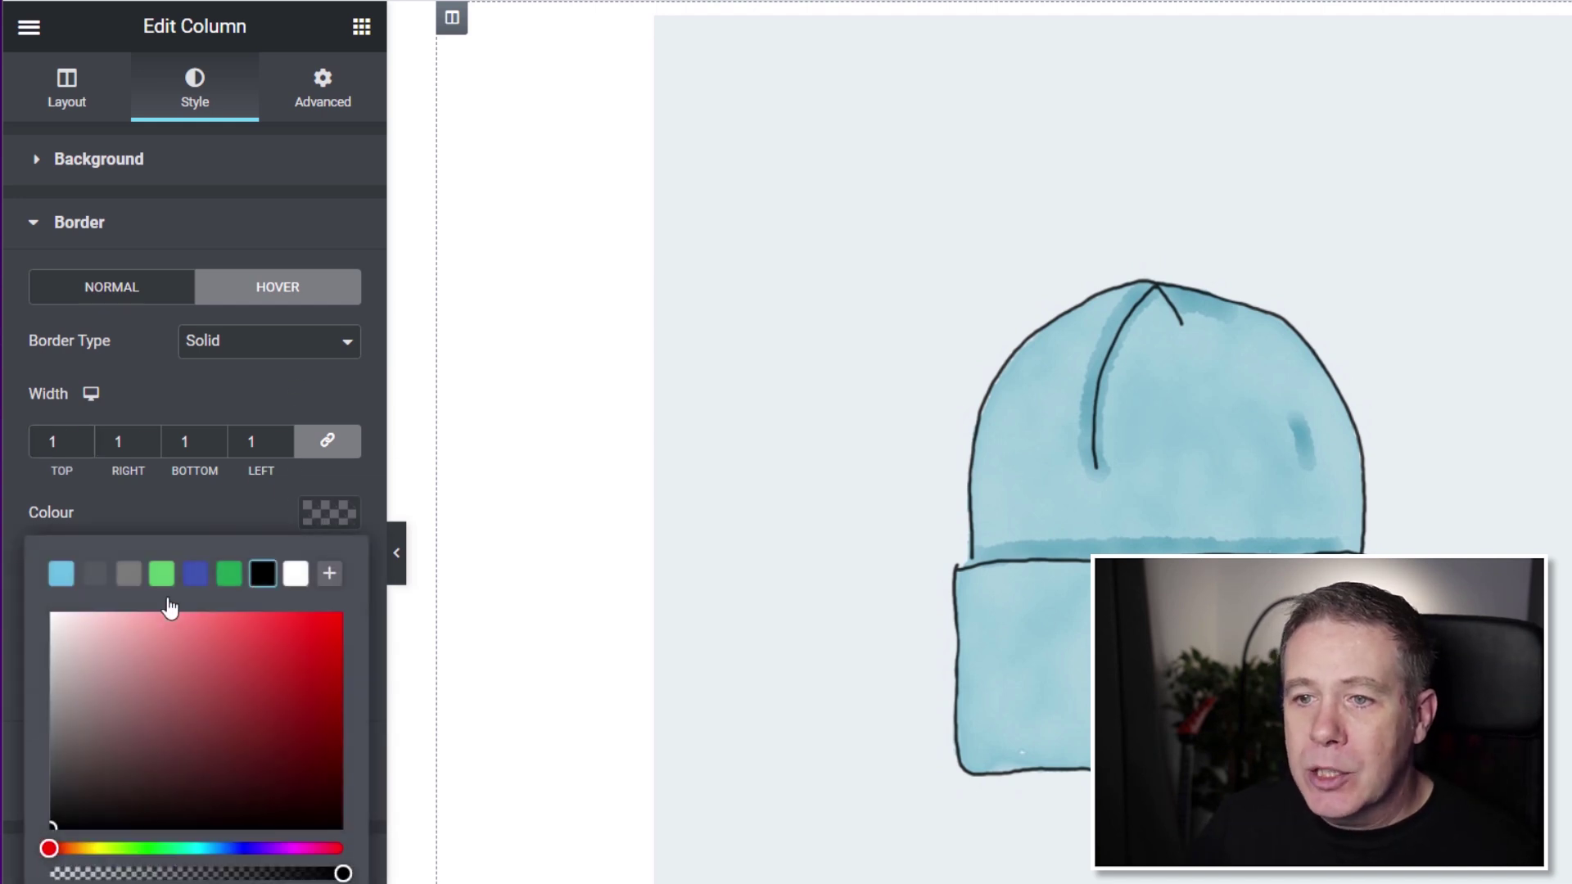
{"action": "left_click_drag", "start_coordinate": [70, 685], "coordinate": [43, 741]}
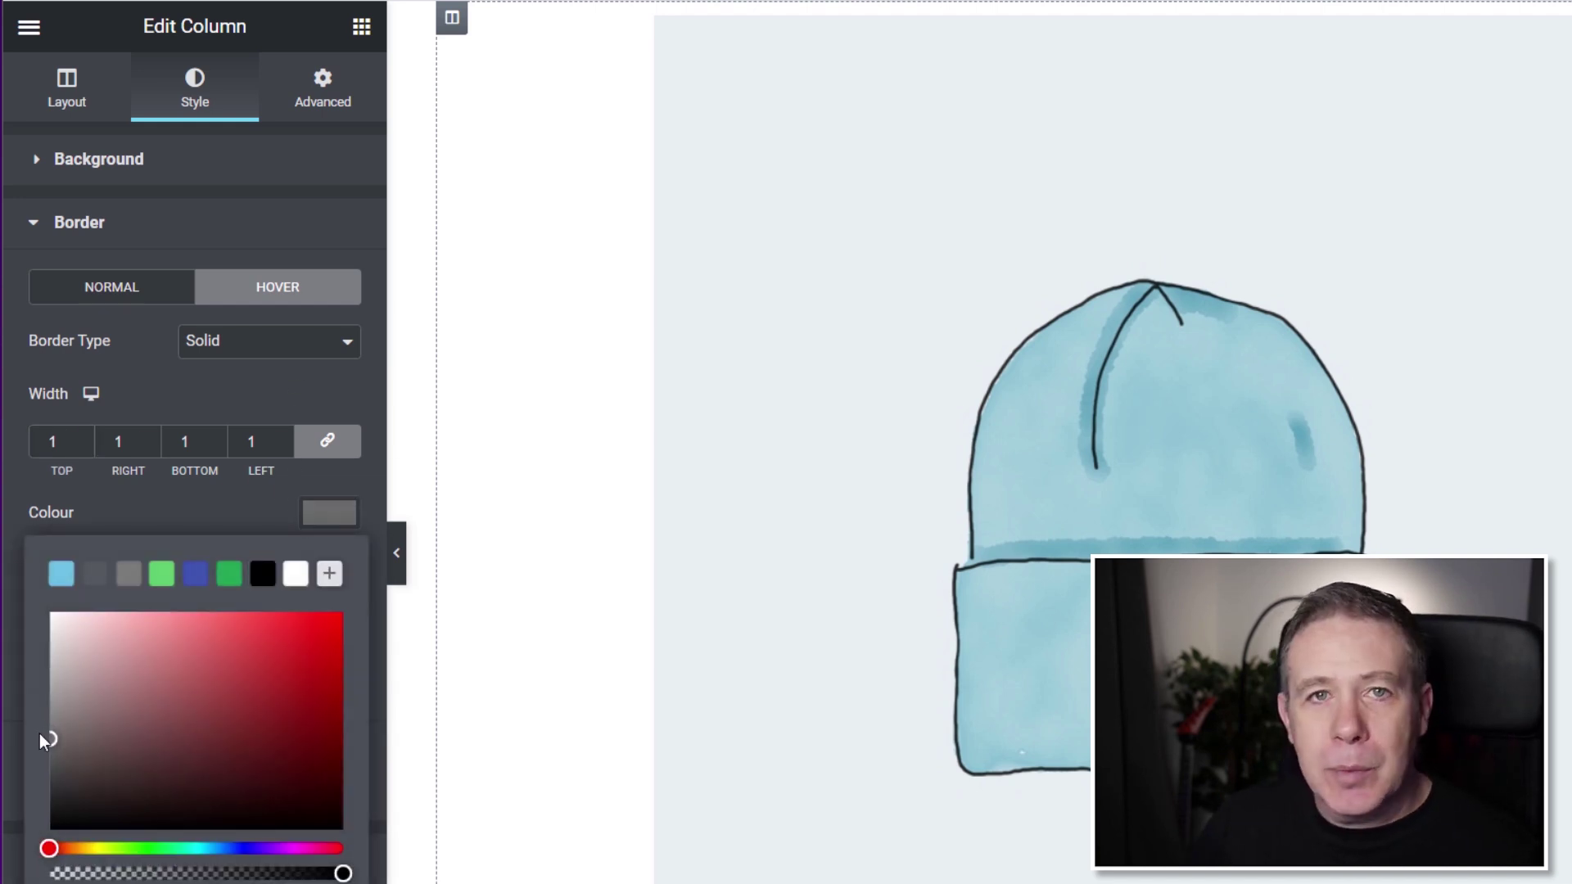
{"action": "left_click", "coordinate": [303, 396]}
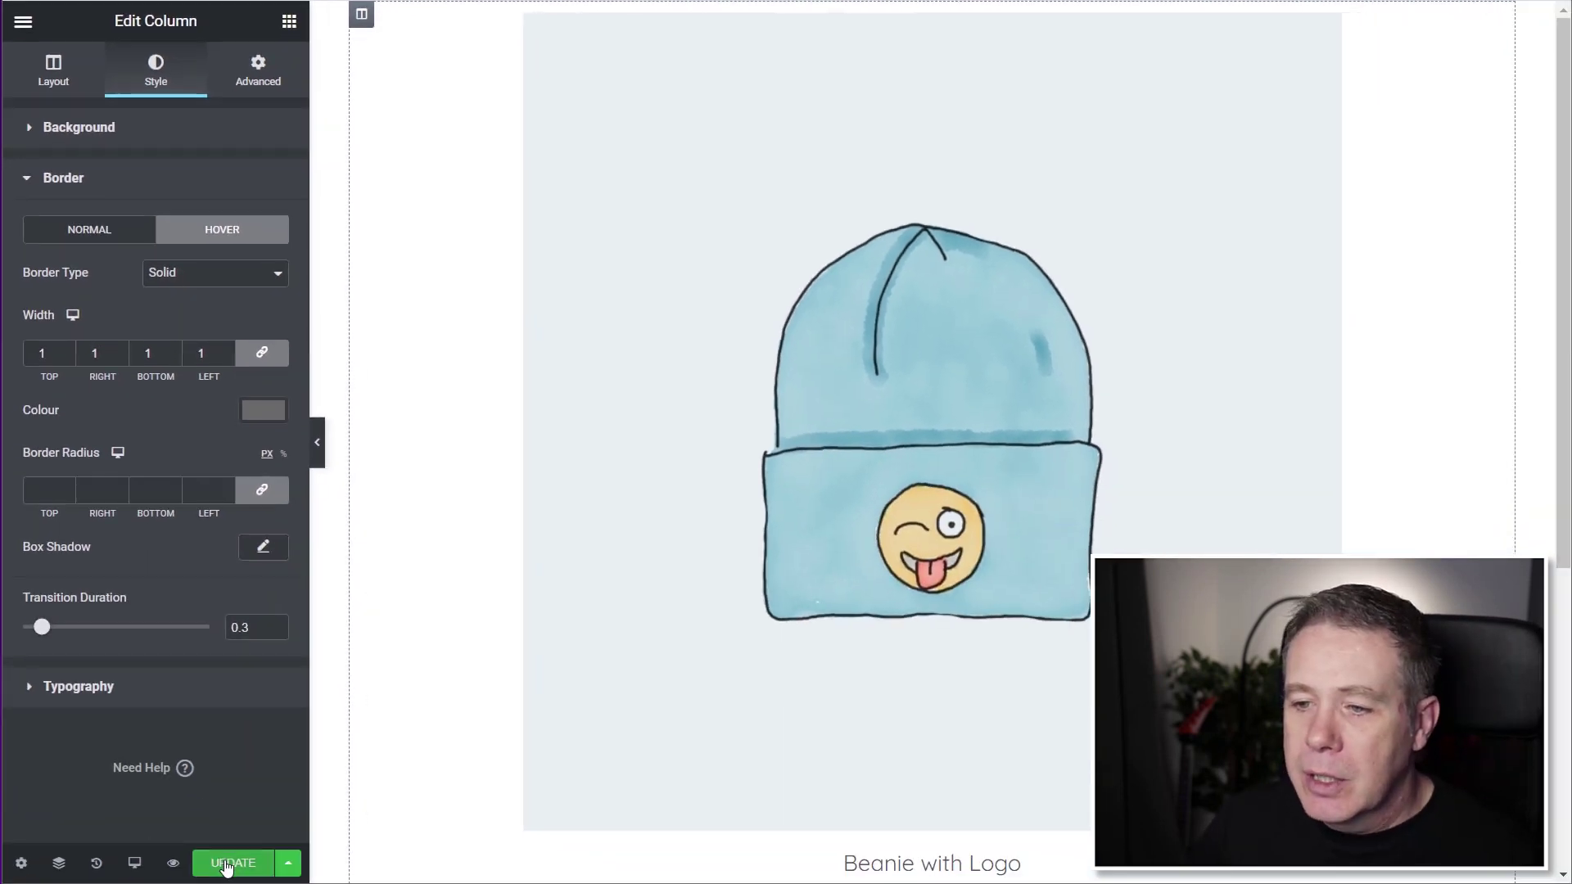
{"action": "left_click", "coordinate": [237, 864]}
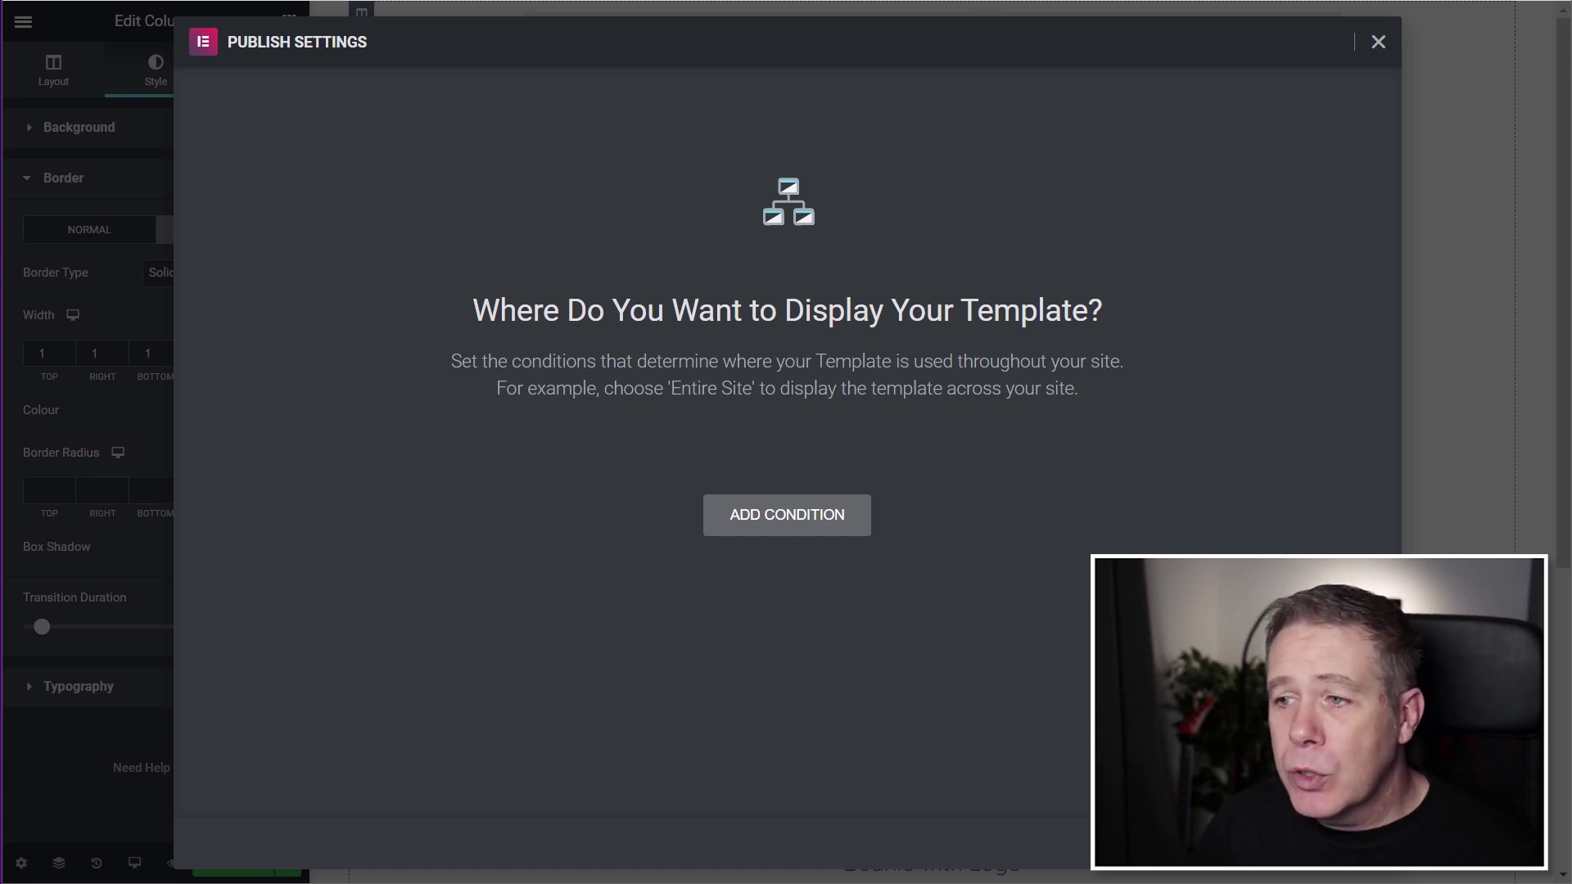
{"action": "key", "text": "Escape"}
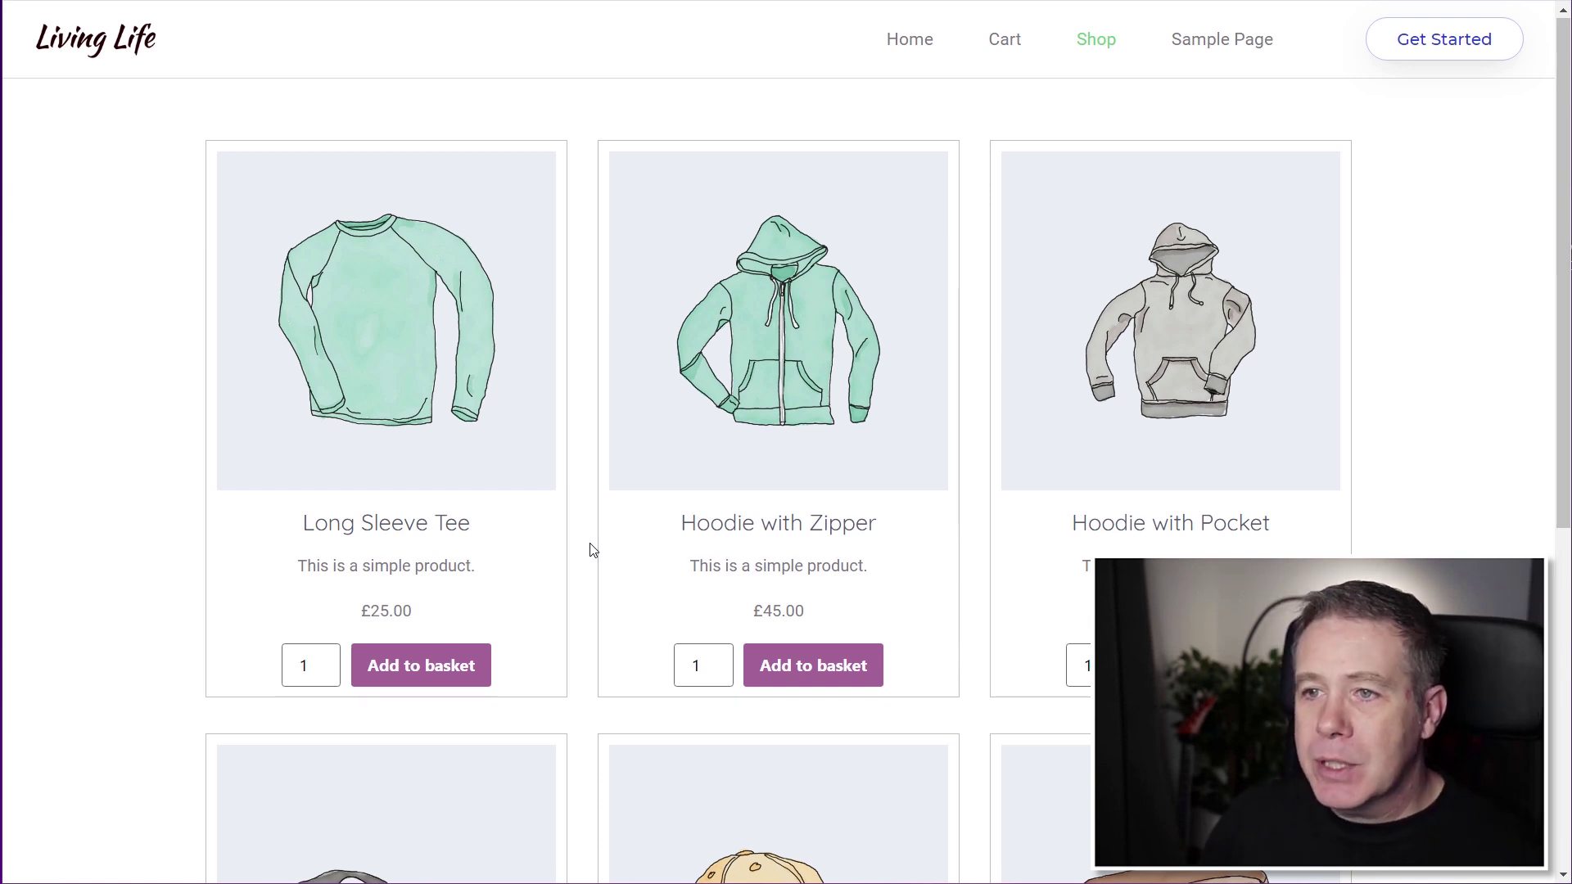
- Open the Hoodie with Zipper product from the shop, review its single product page down to the related products, and return to the shop
{"action": "left_click", "coordinate": [802, 364]}
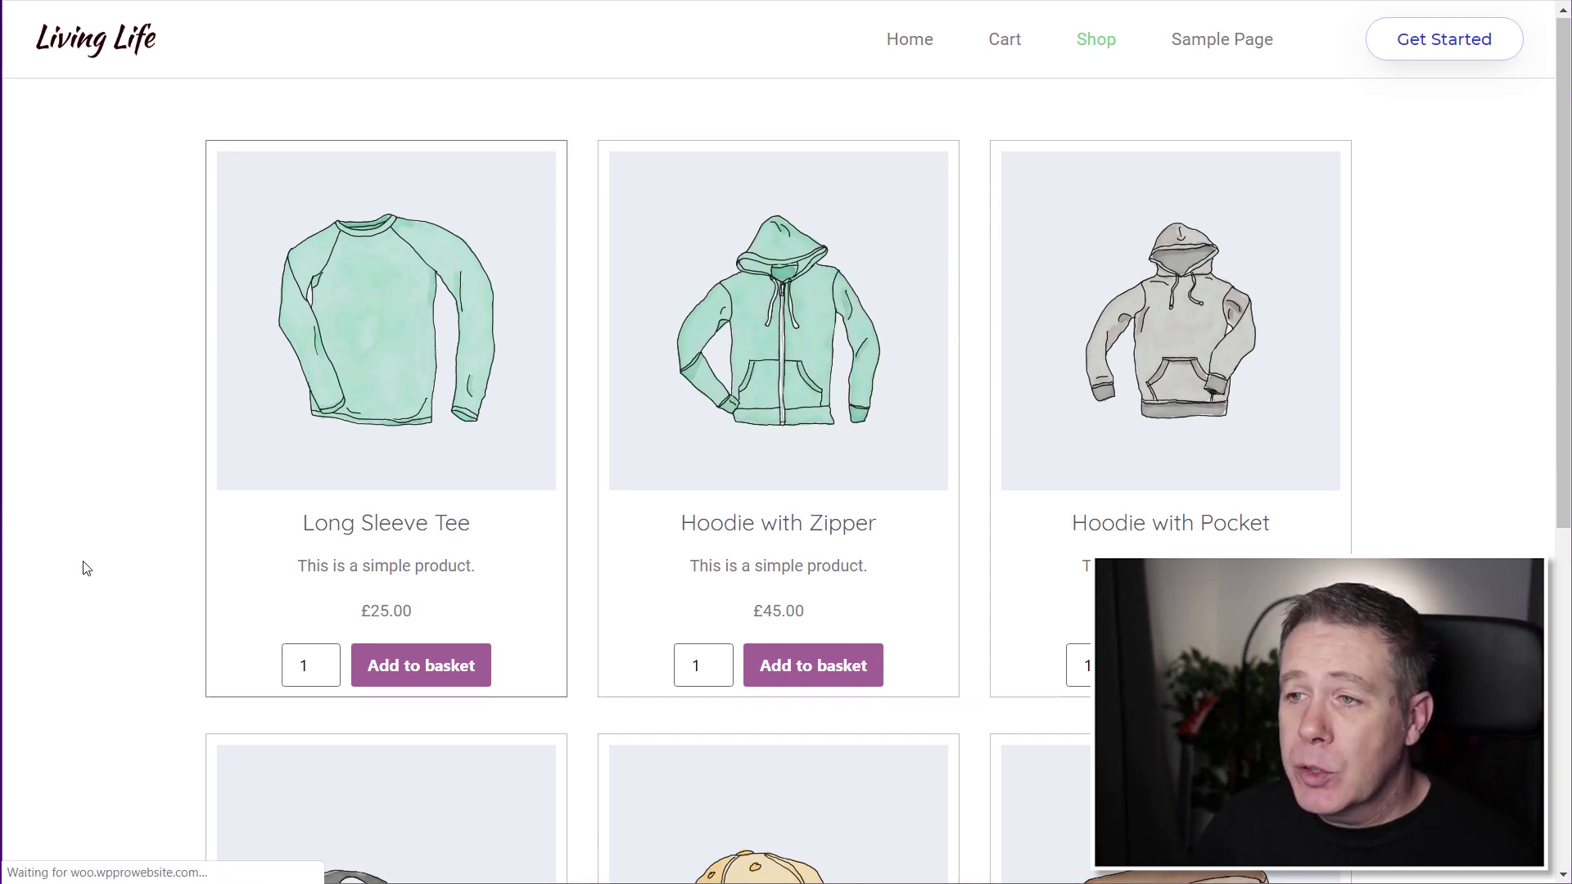
{"action": "scroll", "coordinate": [112, 565], "scroll_direction": "down", "scroll_amount": 5}
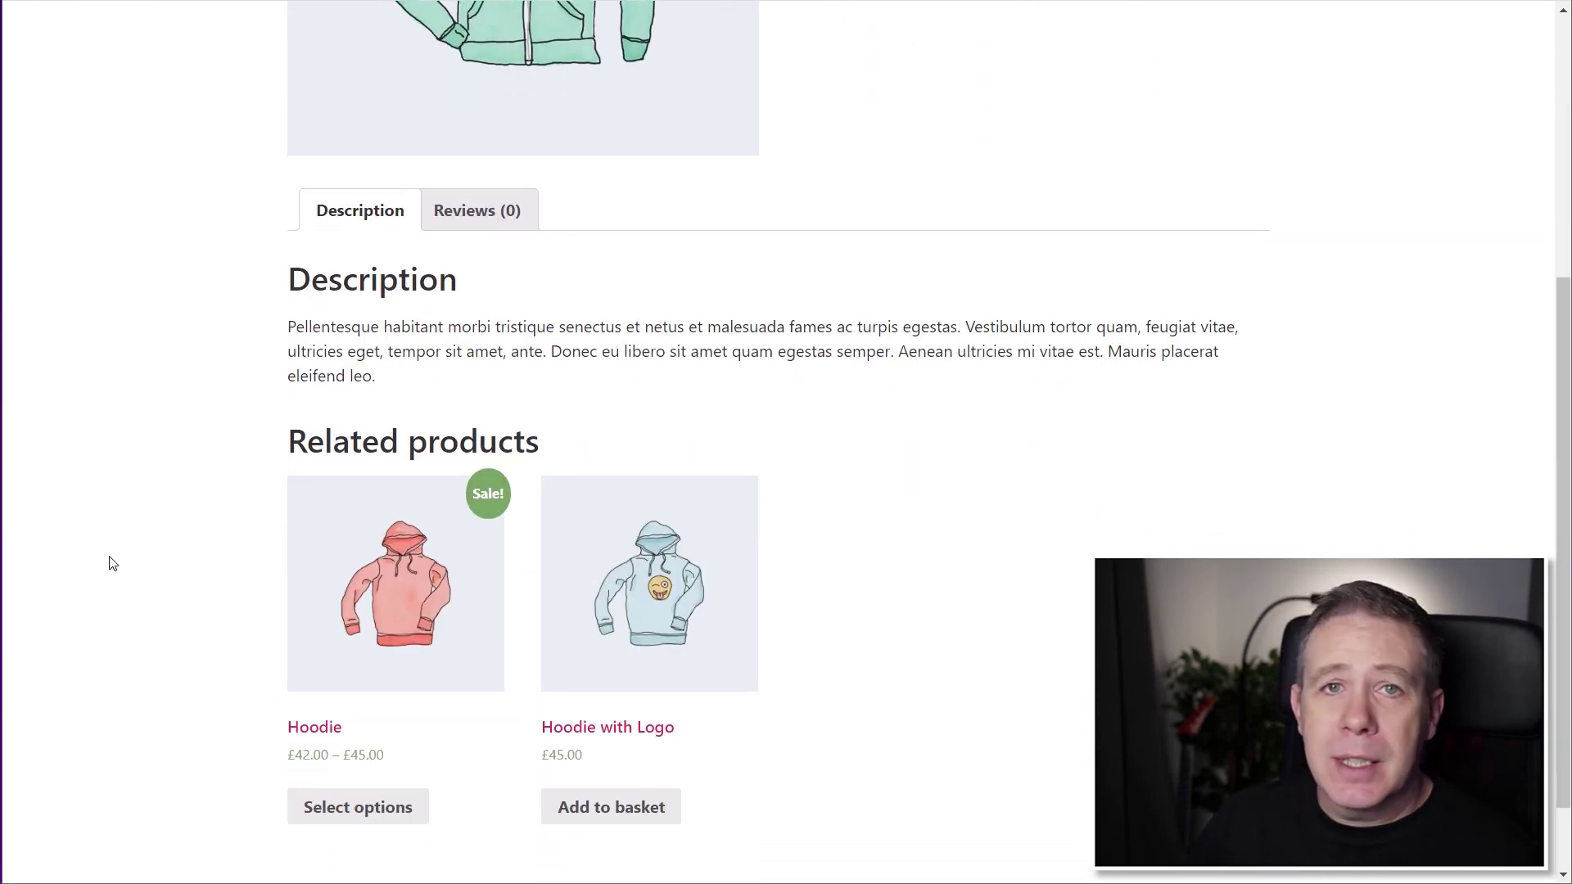
{"action": "scroll", "coordinate": [112, 563], "scroll_direction": "down", "scroll_amount": 1}
{"action": "scroll", "coordinate": [112, 564], "scroll_direction": "up", "scroll_amount": 6}
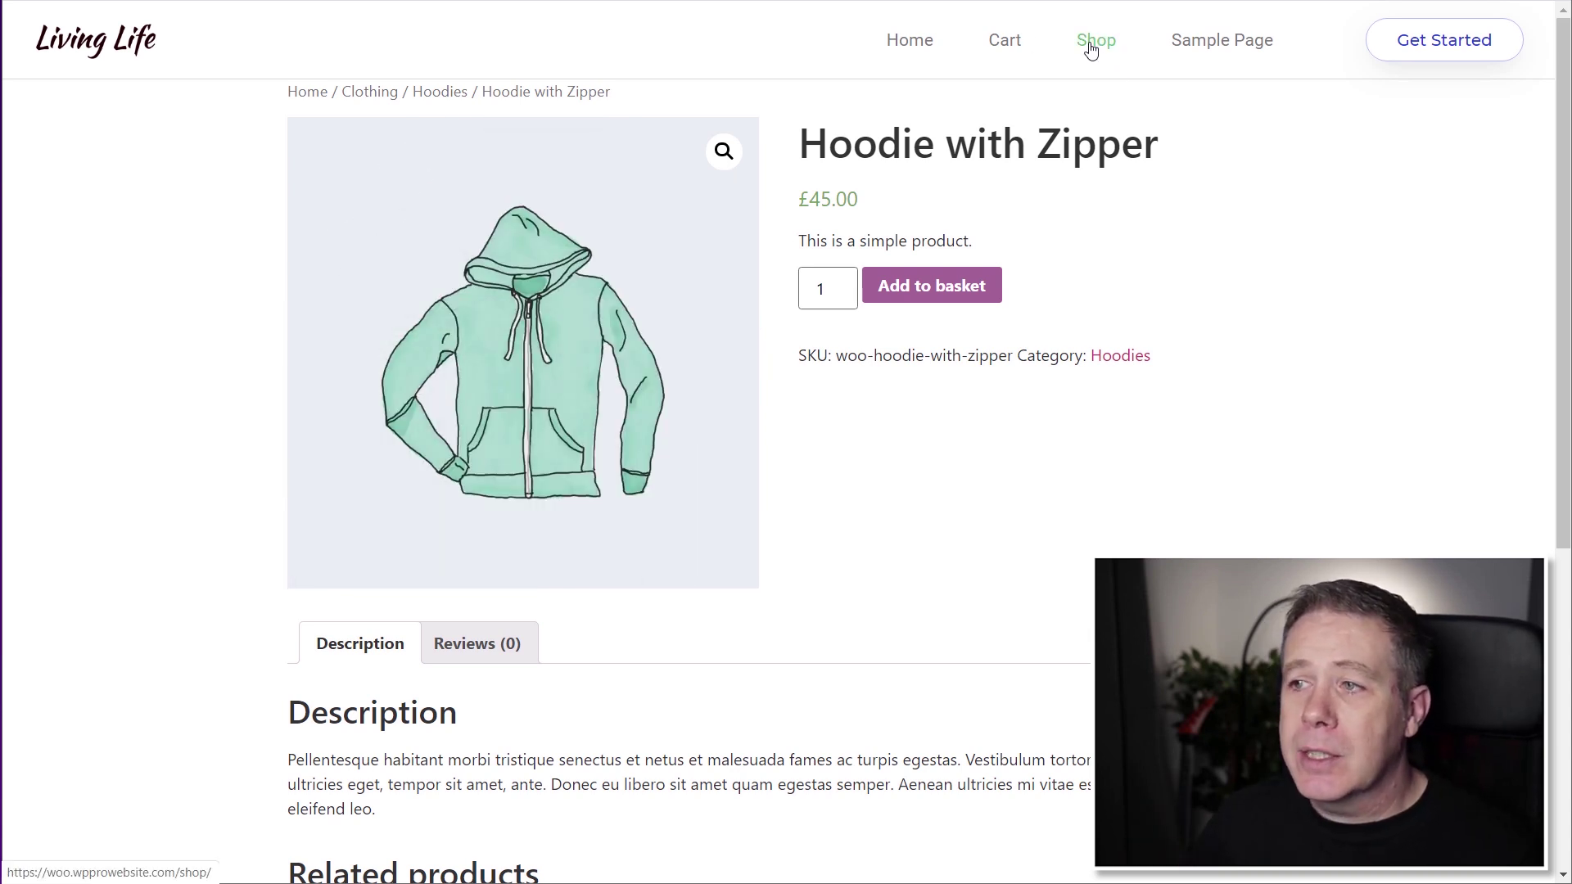
{"action": "left_click", "coordinate": [1081, 40]}
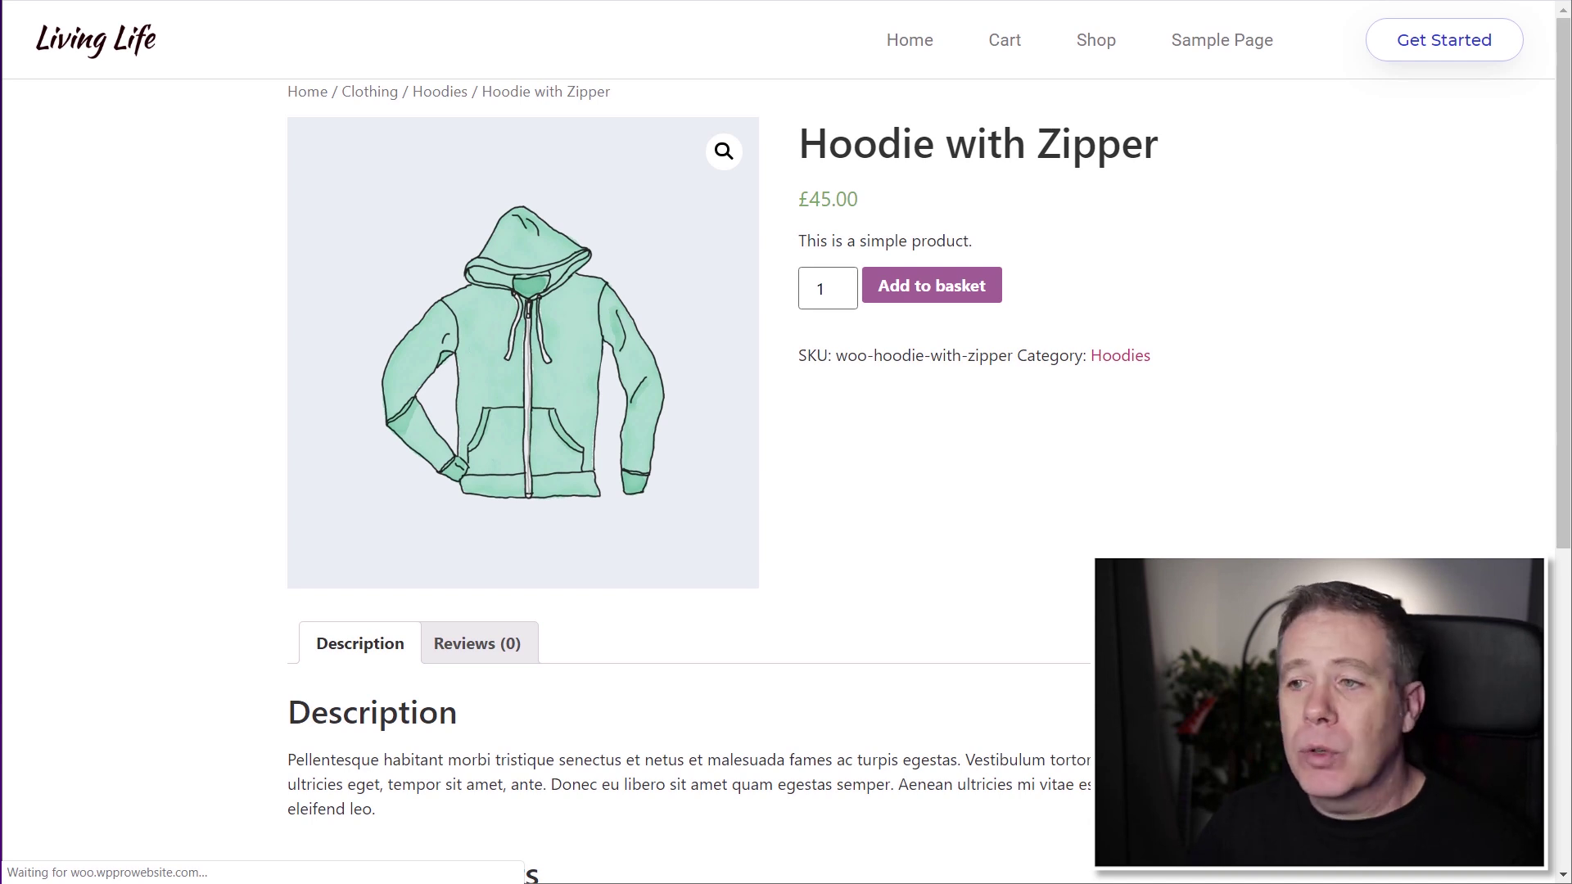